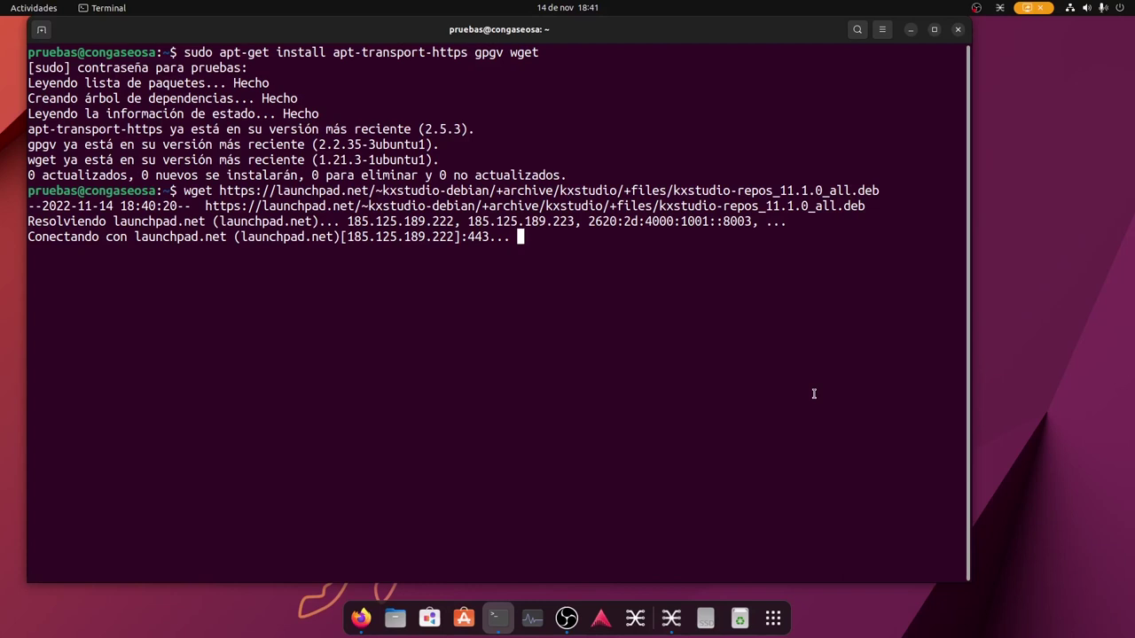
- Interrupt the hanging kxstudio-repos wget download with Ctrl+C and close the terminal window
{"action": "left_click_drag", "start_coordinate": [731, 37], "coordinate": [808, 63]}
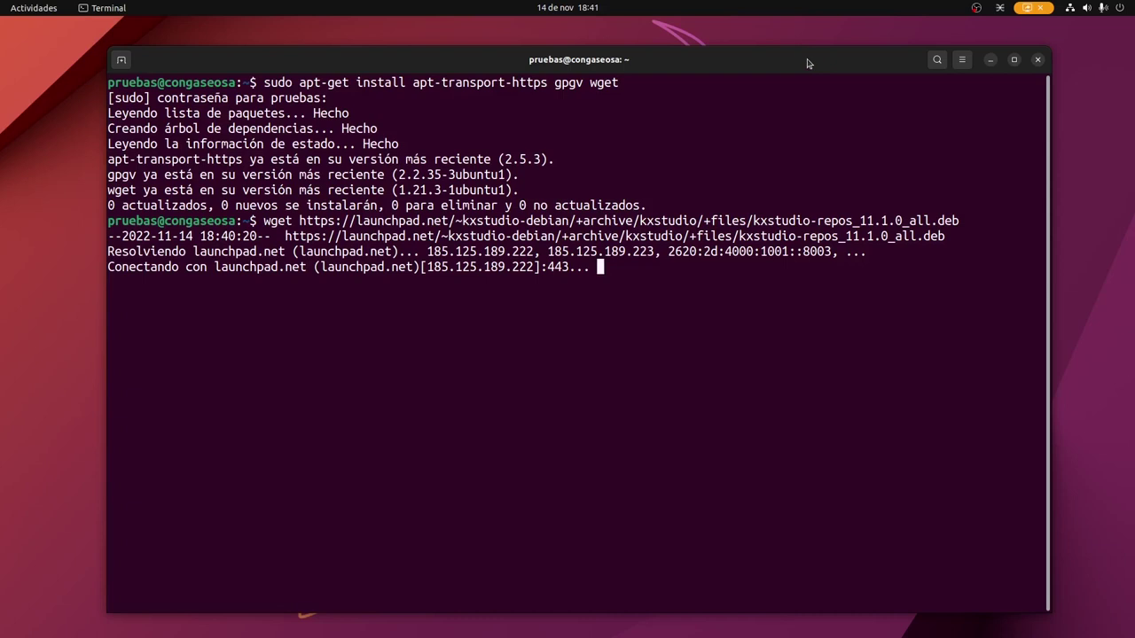
{"action": "key", "text": "ctrl+c"}
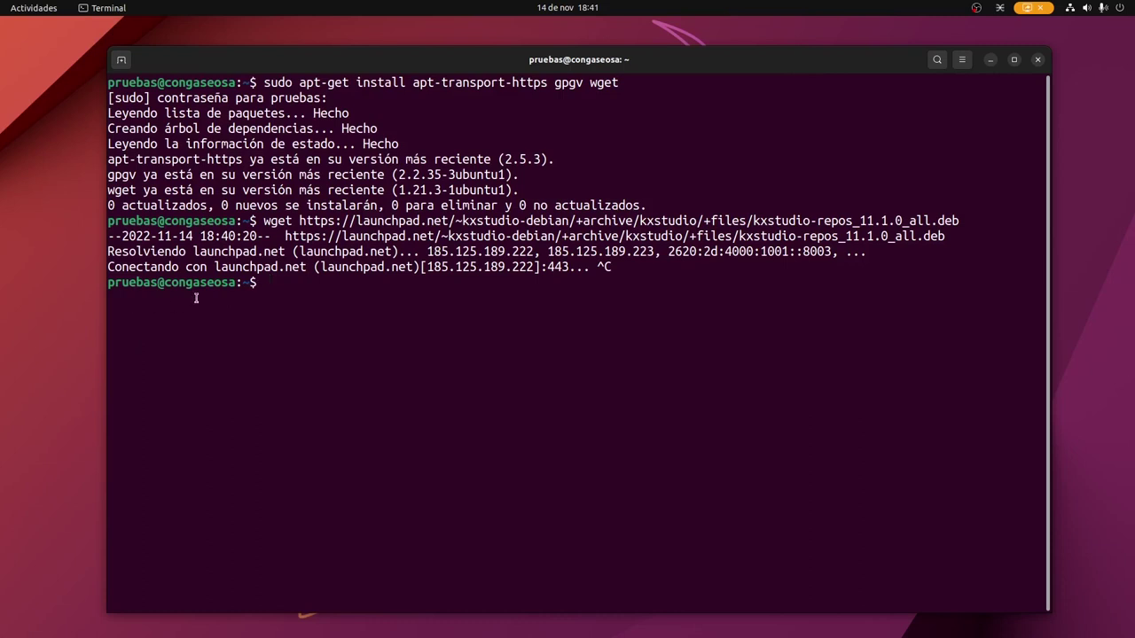
{"action": "left_click_drag", "start_coordinate": [493, 51], "coordinate": [470, 40]}
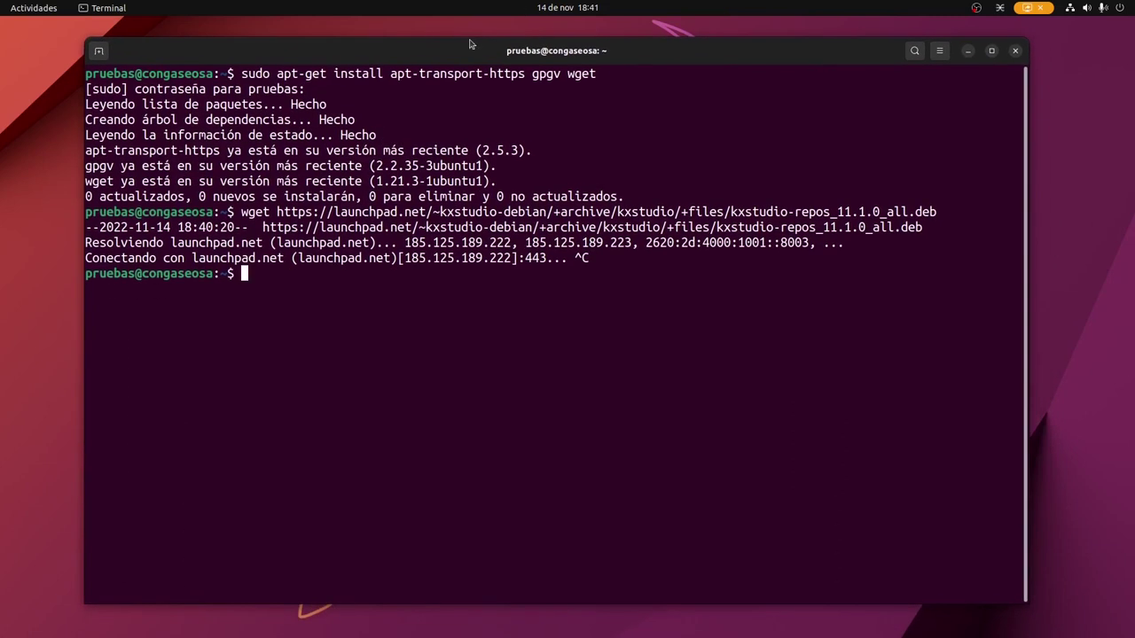
{"action": "left_click", "coordinate": [1016, 52]}
- Open kxstudio-repos_11.1.0_all.deb from the home folder's Software_music with Instalar software
{"action": "double_click", "coordinate": [195, 114]}
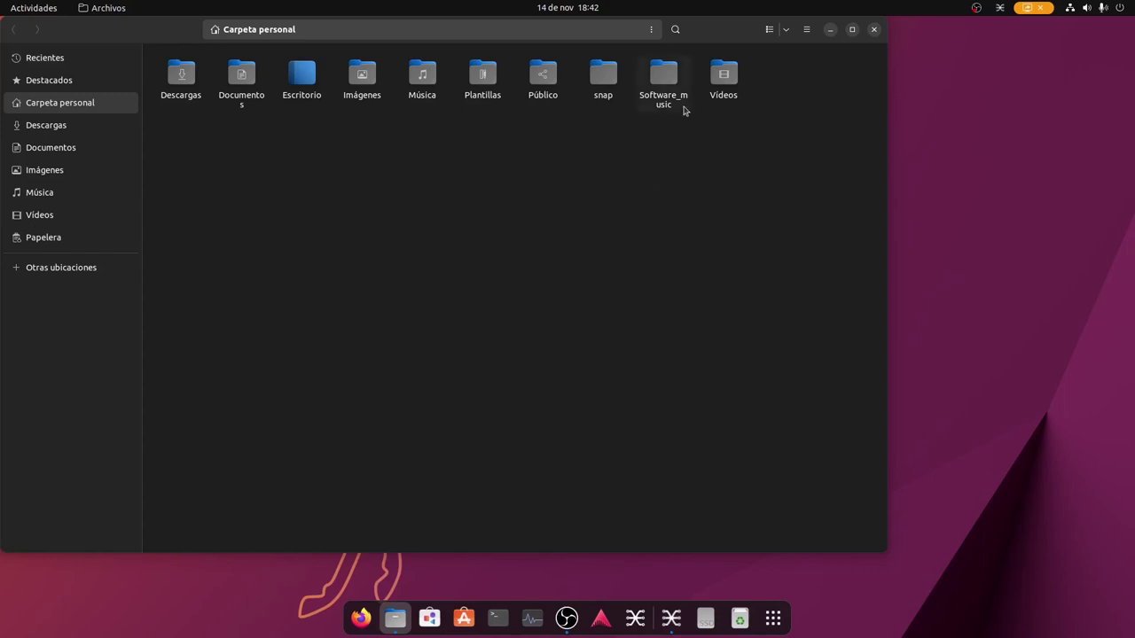
{"action": "double_click", "coordinate": [666, 85]}
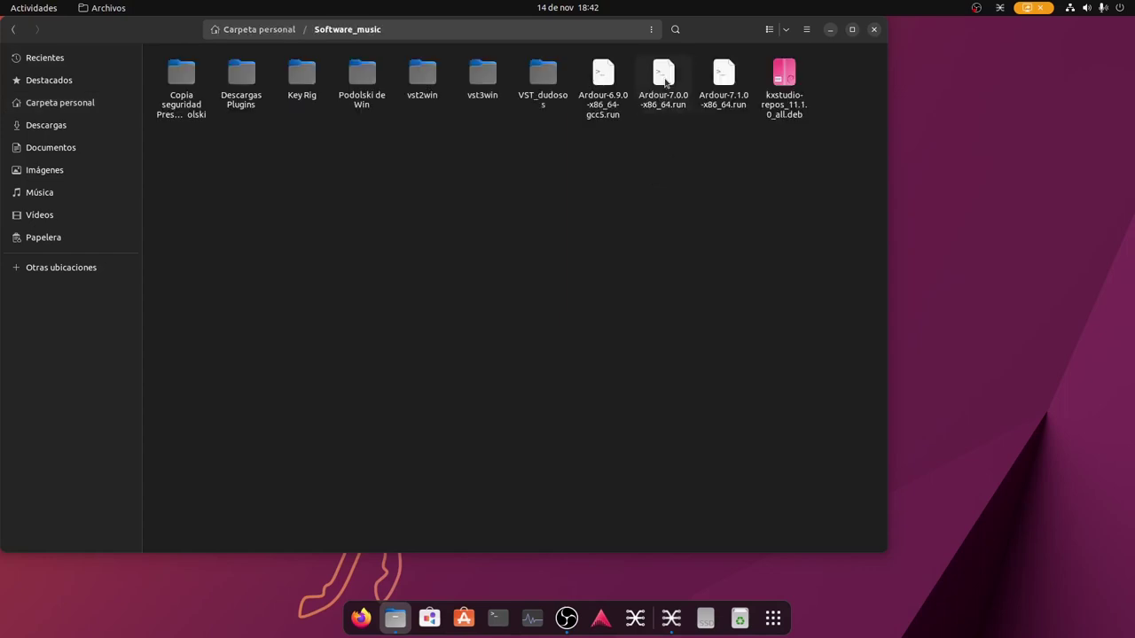
{"action": "right_click", "coordinate": [787, 73]}
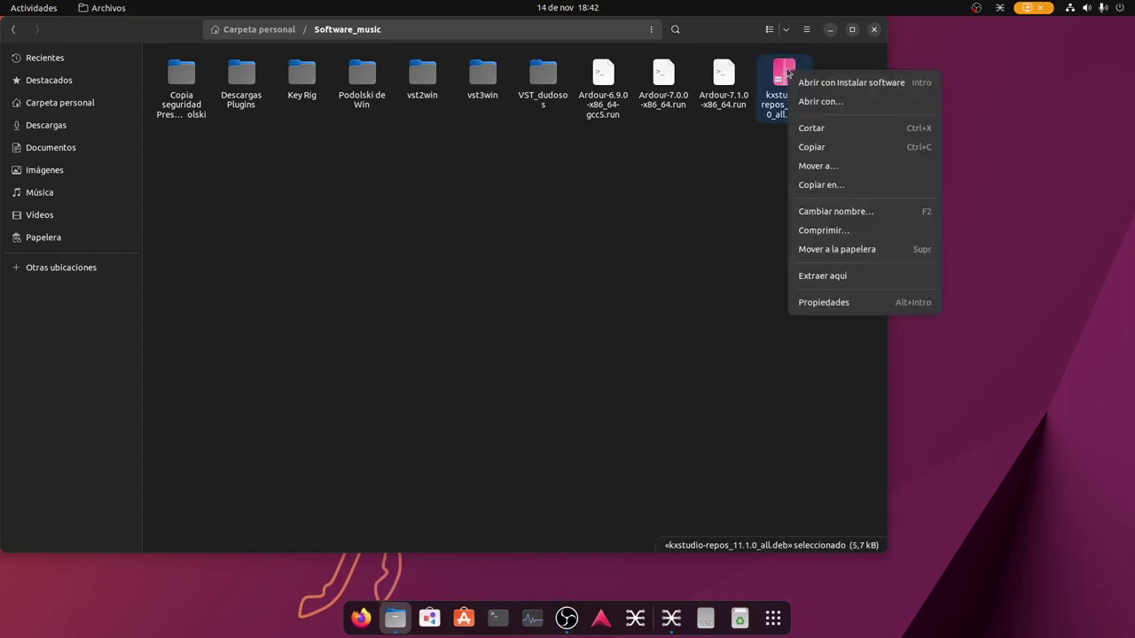
{"action": "left_click", "coordinate": [841, 84]}
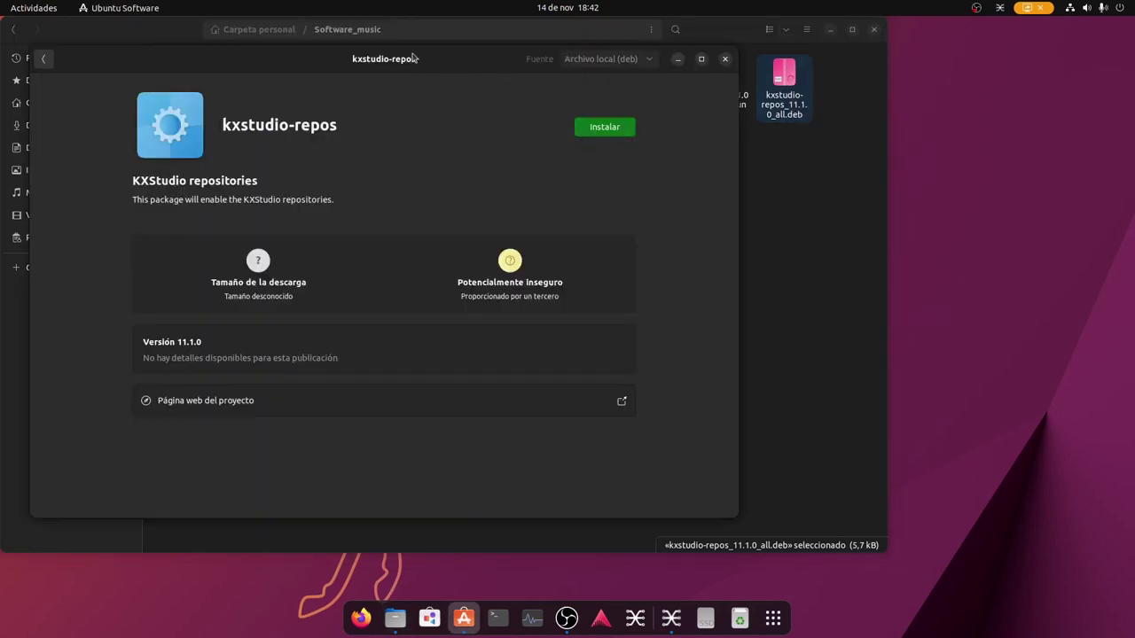
- Move the Ubuntu Software window aside and quit it with Ctrl+Q, leaving kxstudio-repos uninstalled
{"action": "left_click_drag", "start_coordinate": [412, 59], "coordinate": [476, 94]}
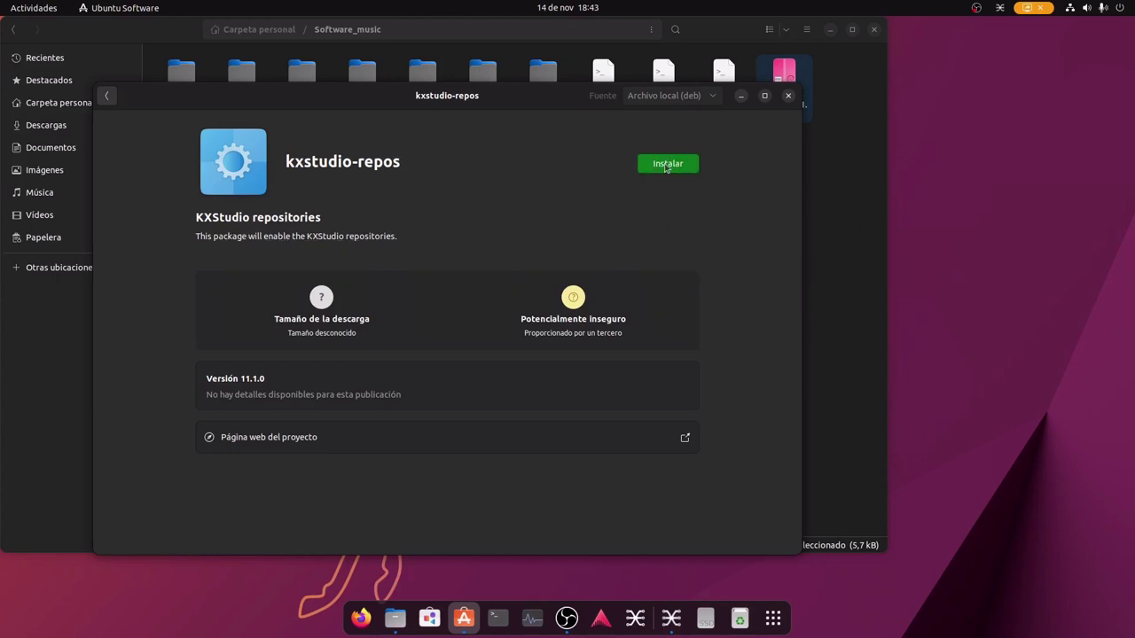
{"action": "key", "text": "ctrl+q"}
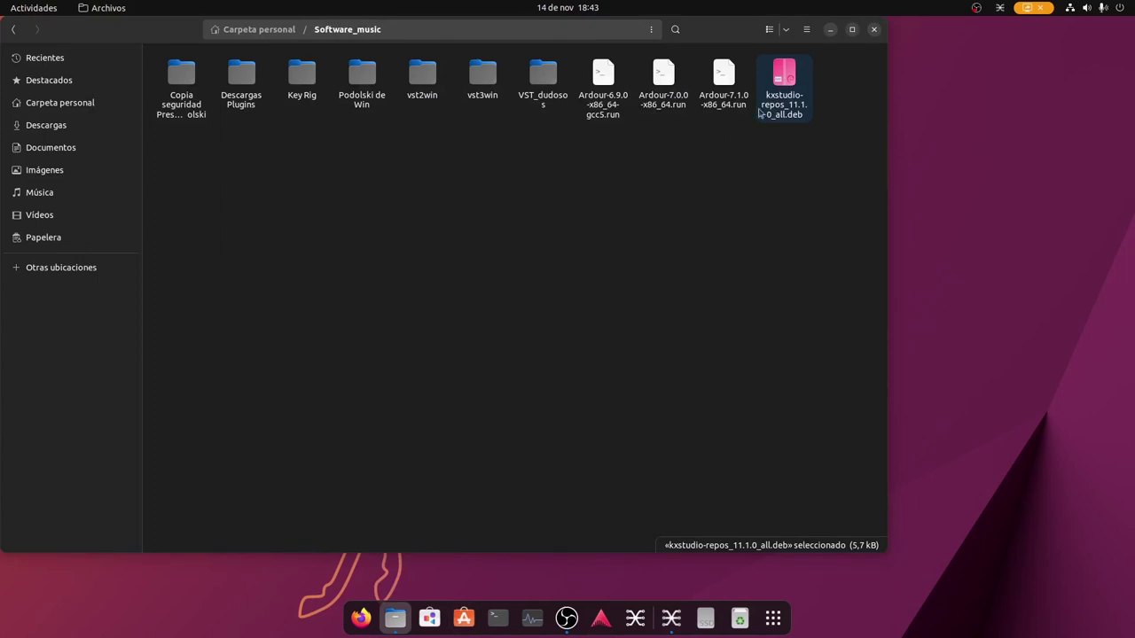
- Reopen the kxstudio-repos .deb in Instalar software, install it with the account password, then close it
{"action": "right_click", "coordinate": [832, 106]}
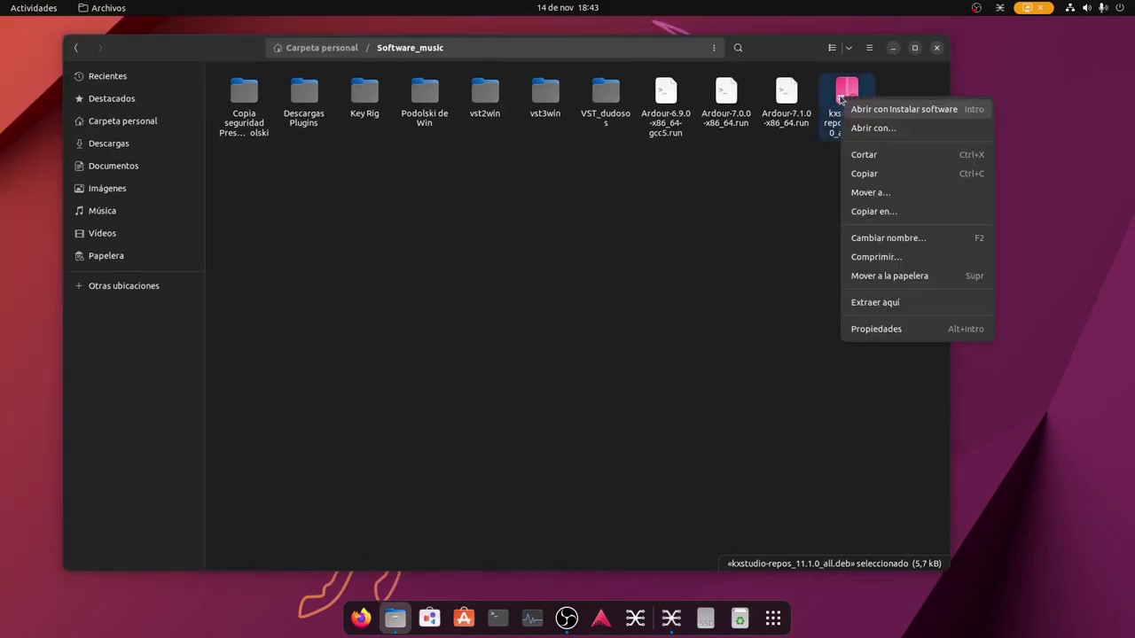
{"action": "left_click", "coordinate": [889, 115]}
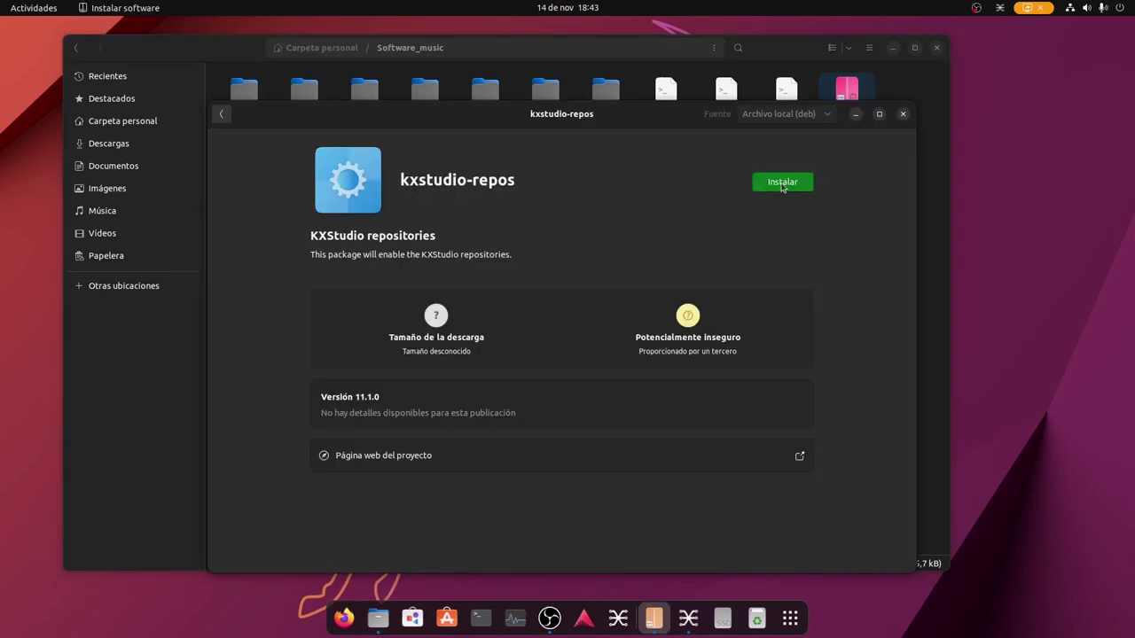
{"action": "left_click", "coordinate": [782, 185]}
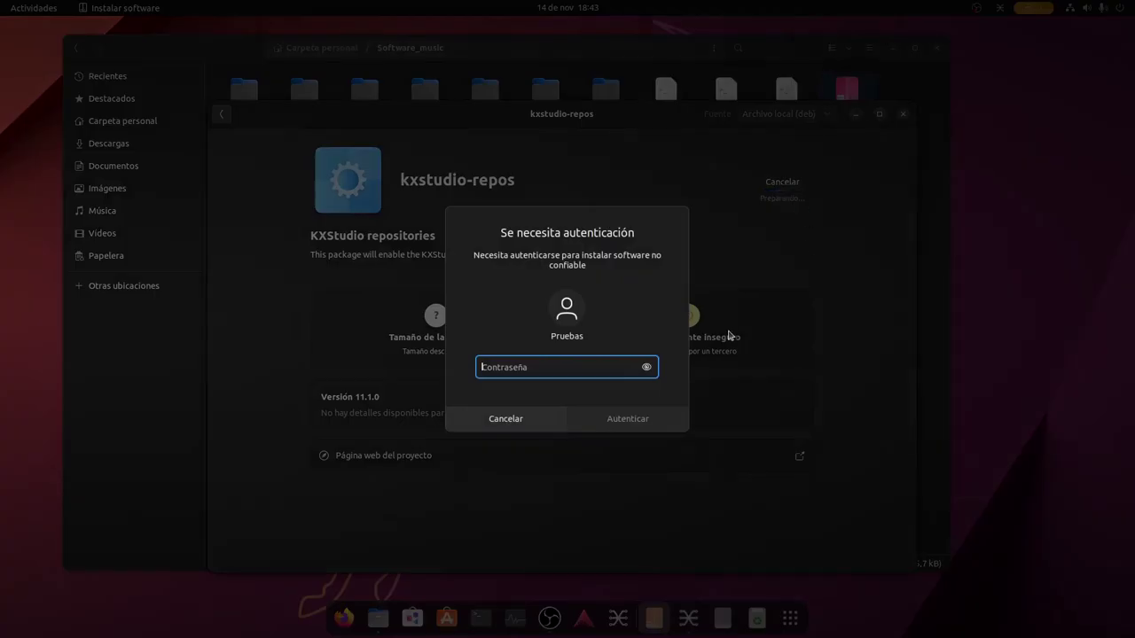
{"action": "type", "text": "•••"}
{"action": "key", "text": "Return"}
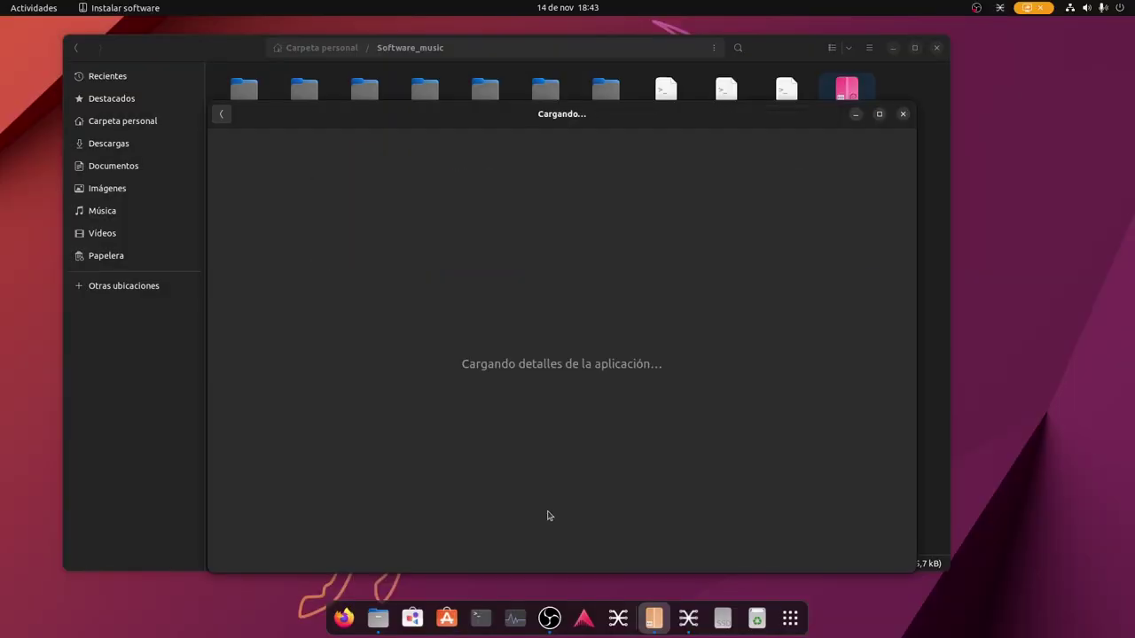
{"action": "left_click", "coordinate": [903, 113]}
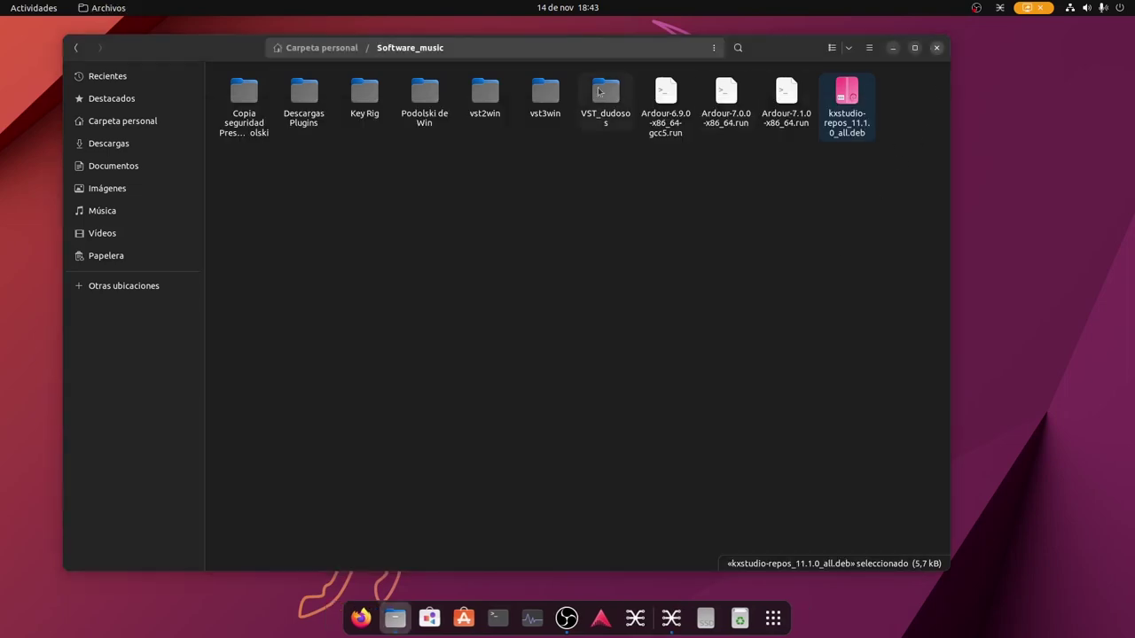
- Launch a new terminal from the dock and centre its window on screen
{"action": "left_click_drag", "start_coordinate": [778, 49], "coordinate": [813, 36]}
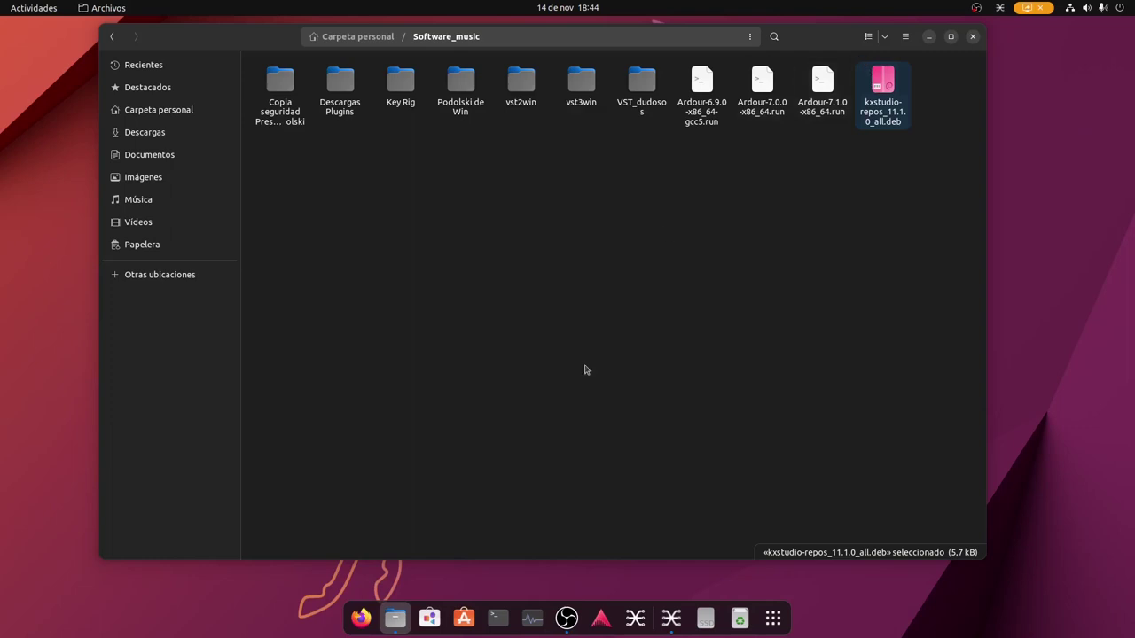
{"action": "left_click", "coordinate": [498, 617]}
{"action": "left_click_drag", "start_coordinate": [129, 27], "coordinate": [619, 189]}
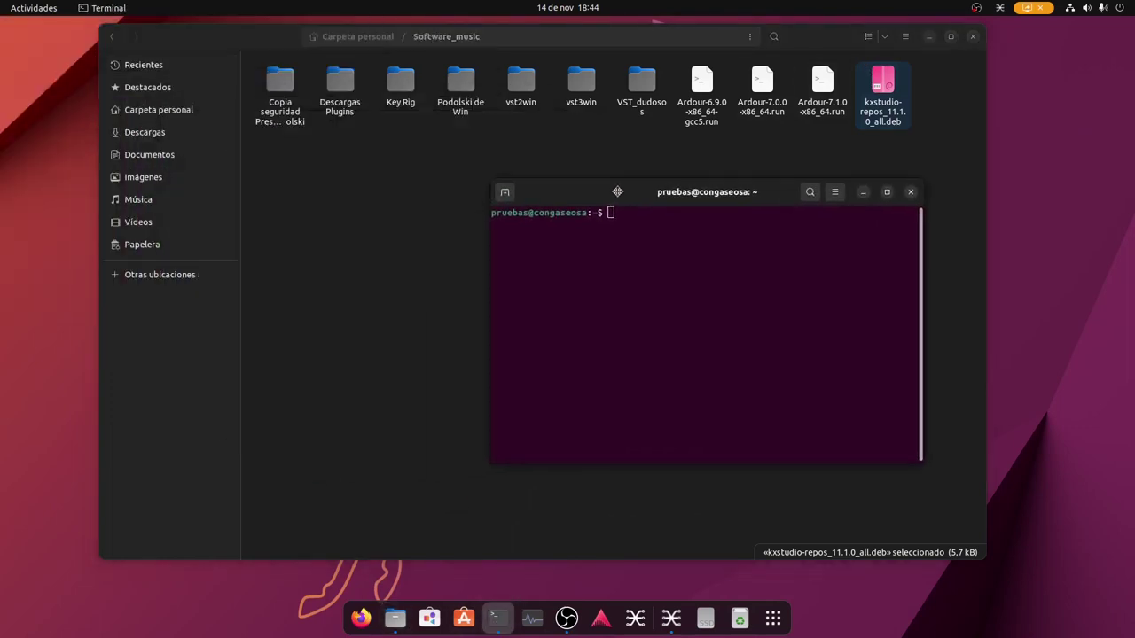
- Close Files, reload KXStudio : Repositories from Firefox history, and return to the terminal workspace
{"action": "left_click", "coordinate": [973, 38]}
{"action": "left_click", "coordinate": [361, 618]}
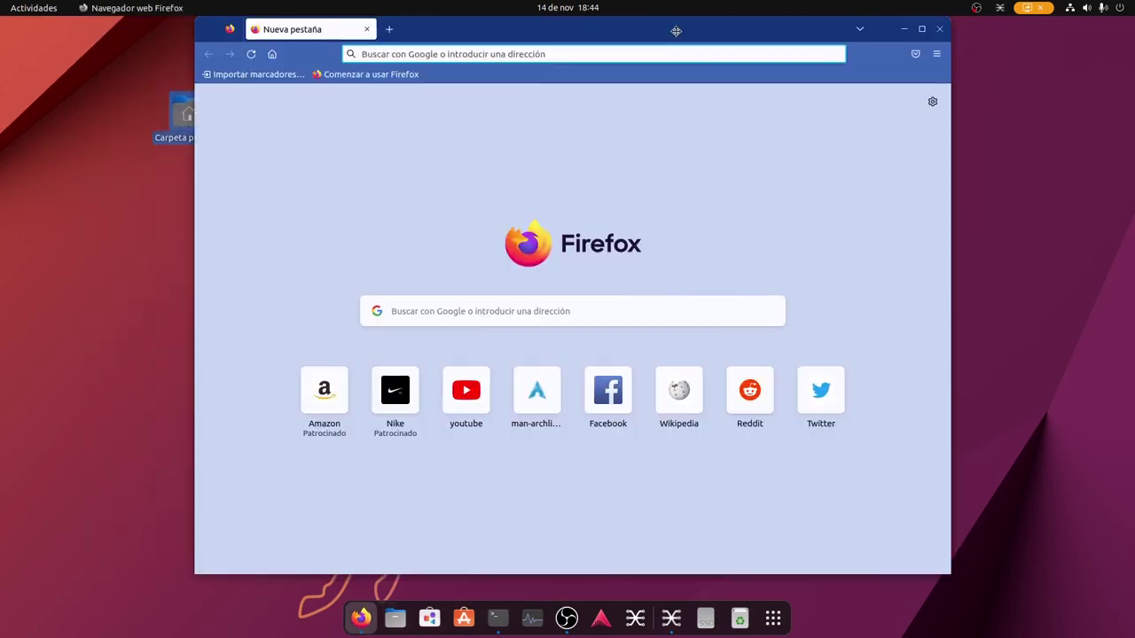
{"action": "left_click", "coordinate": [921, 56]}
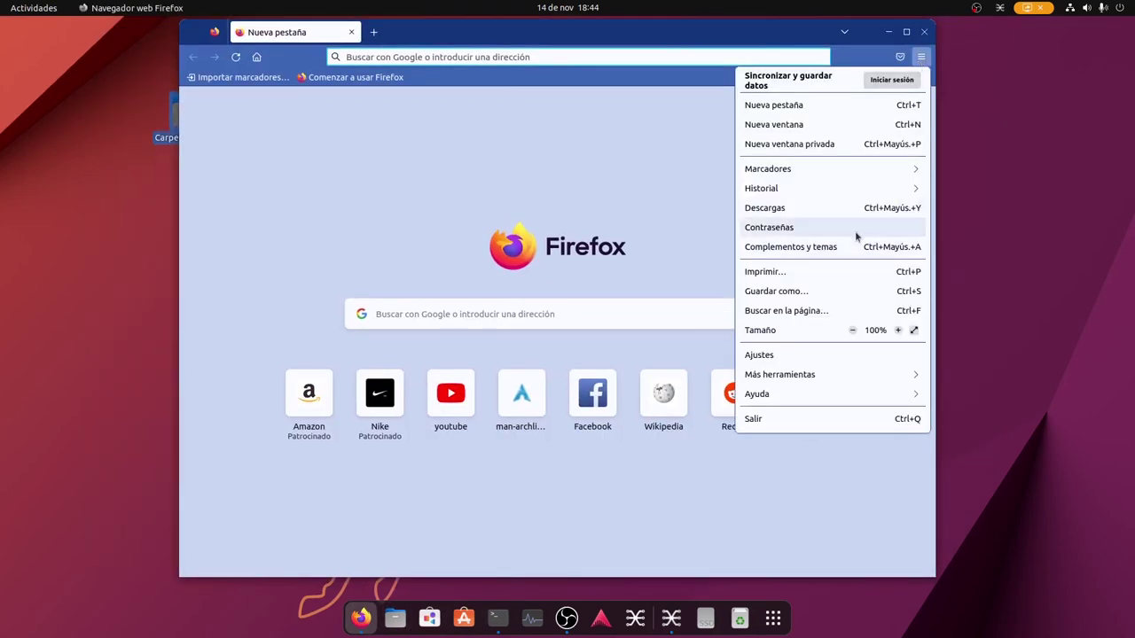
{"action": "left_click", "coordinate": [766, 188]}
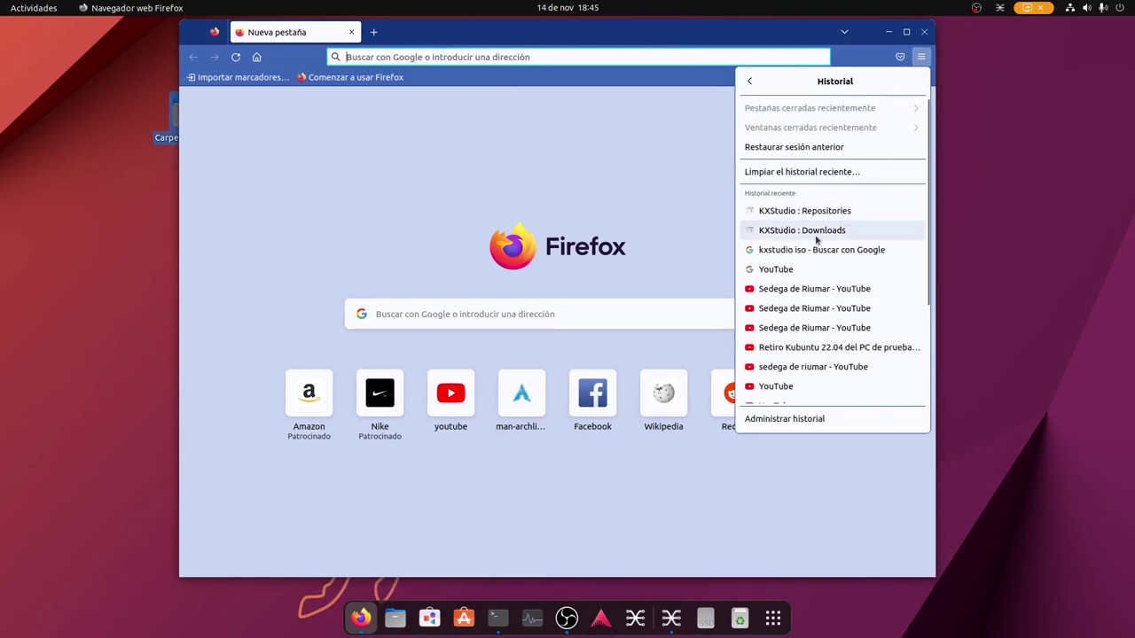
{"action": "left_click", "coordinate": [793, 213]}
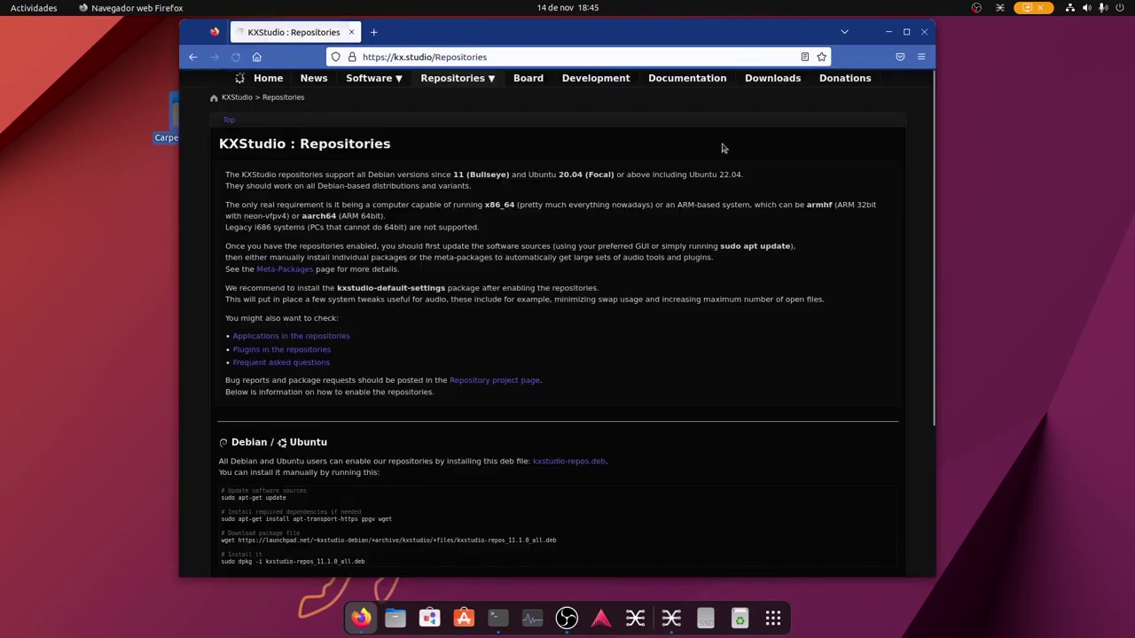
{"action": "key", "text": "ctrl+alt+Right"}
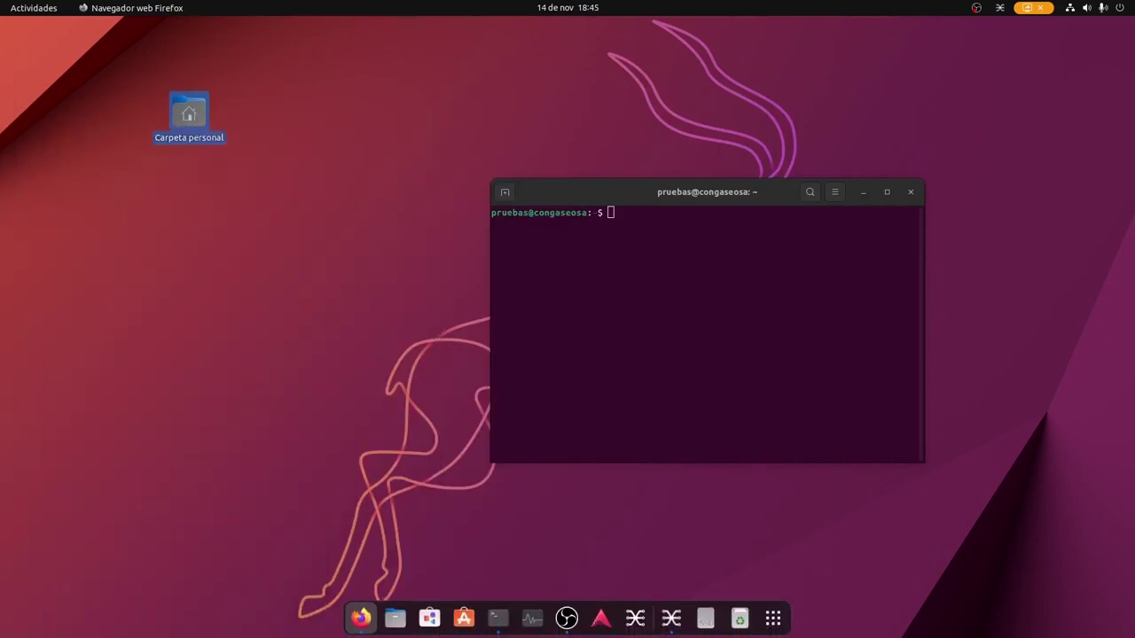
- Run sudo apt update with the password, then enlarge the terminal window and its text
{"action": "left_click", "coordinate": [616, 217]}
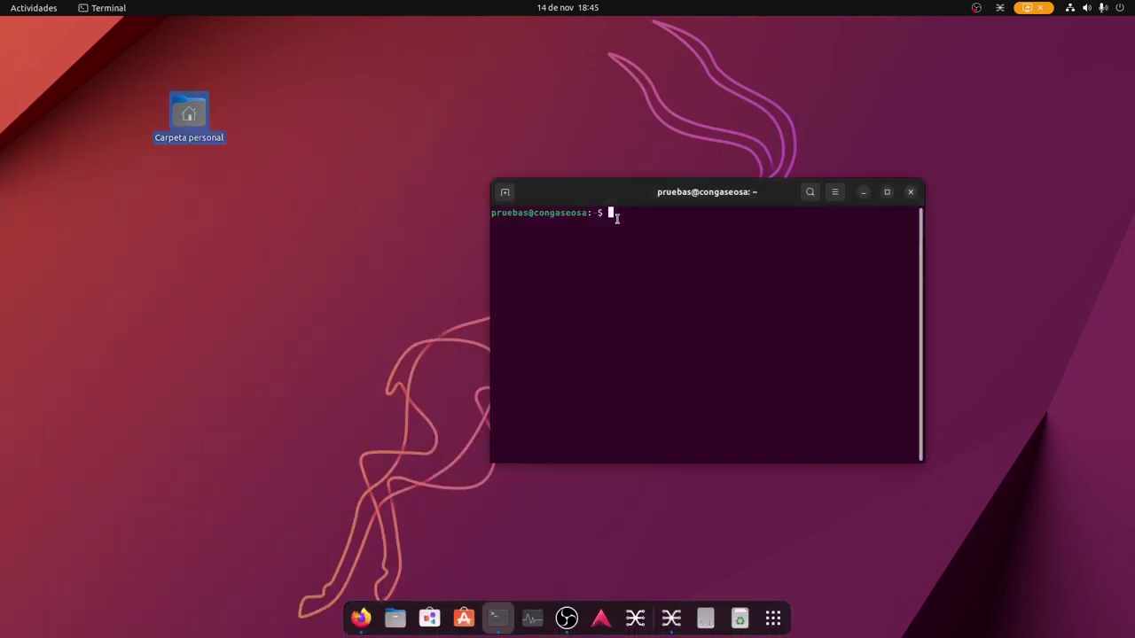
{"action": "type", "text": "sudo apt update"}
{"action": "key", "text": "Return"}
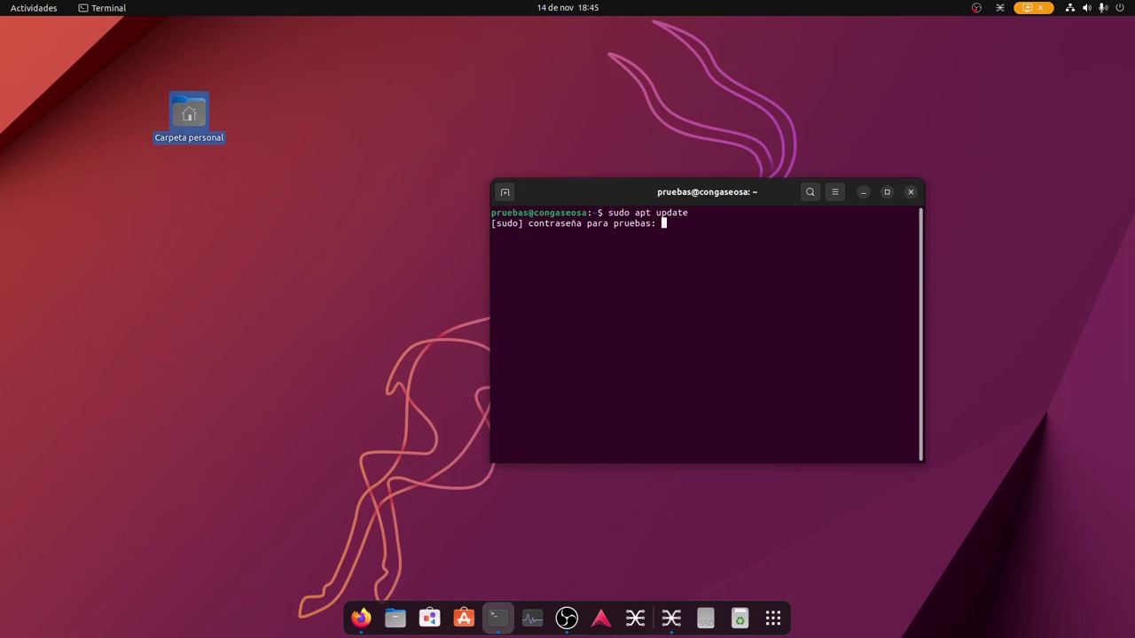
{"action": "key", "text": "Return"}
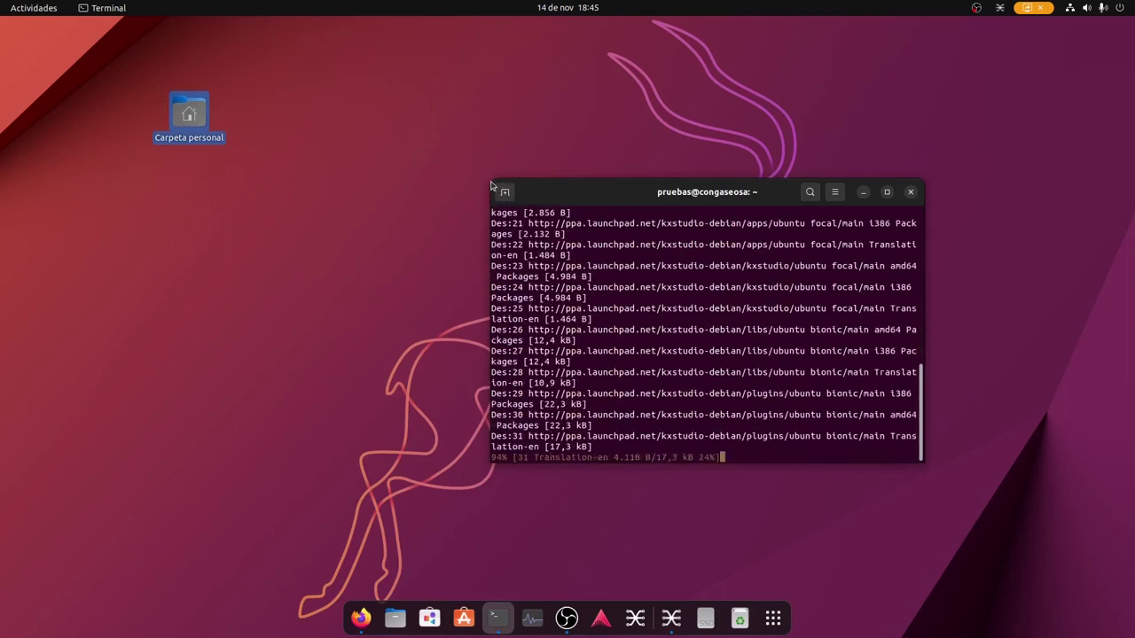
{"action": "left_click_drag", "start_coordinate": [489, 180], "coordinate": [246, 51]}
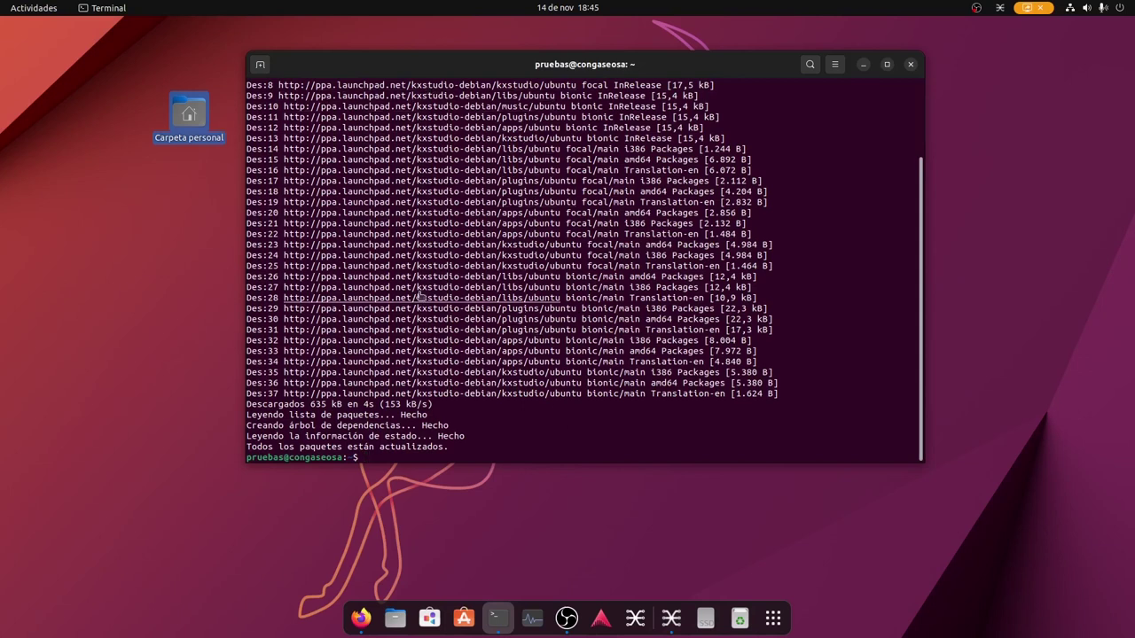
{"action": "key", "text": "ctrl+plus"}
{"action": "key", "text": "ctrl+plus"}
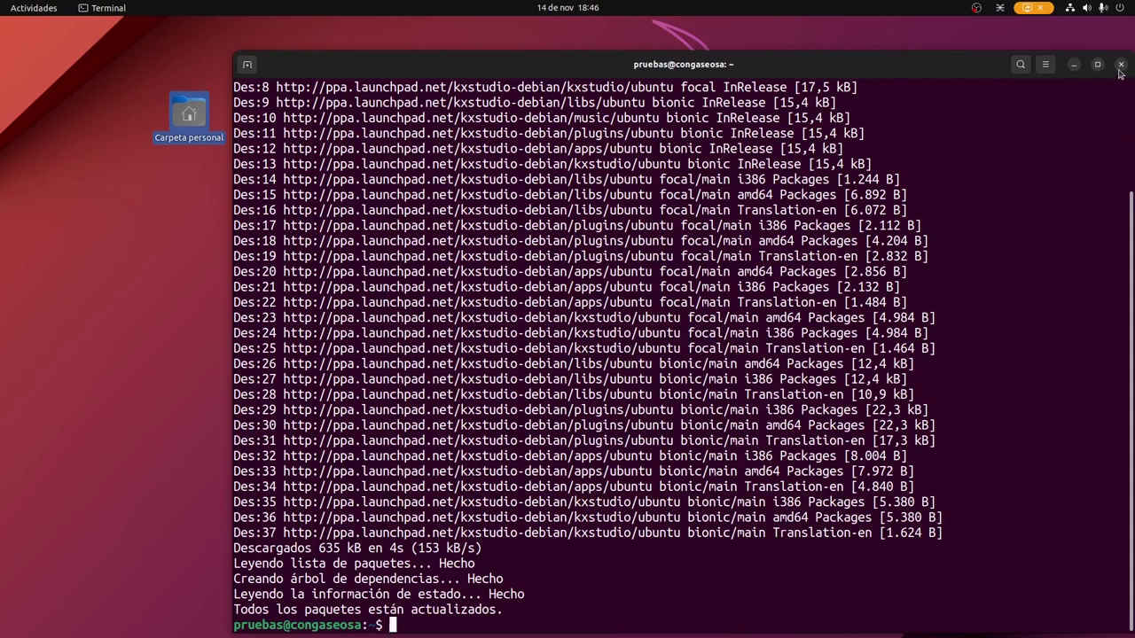
- Clear the terminal and type 'sudo apt install cadence' at the prompt without running it
{"action": "left_click_drag", "start_coordinate": [822, 64], "coordinate": [760, 32]}
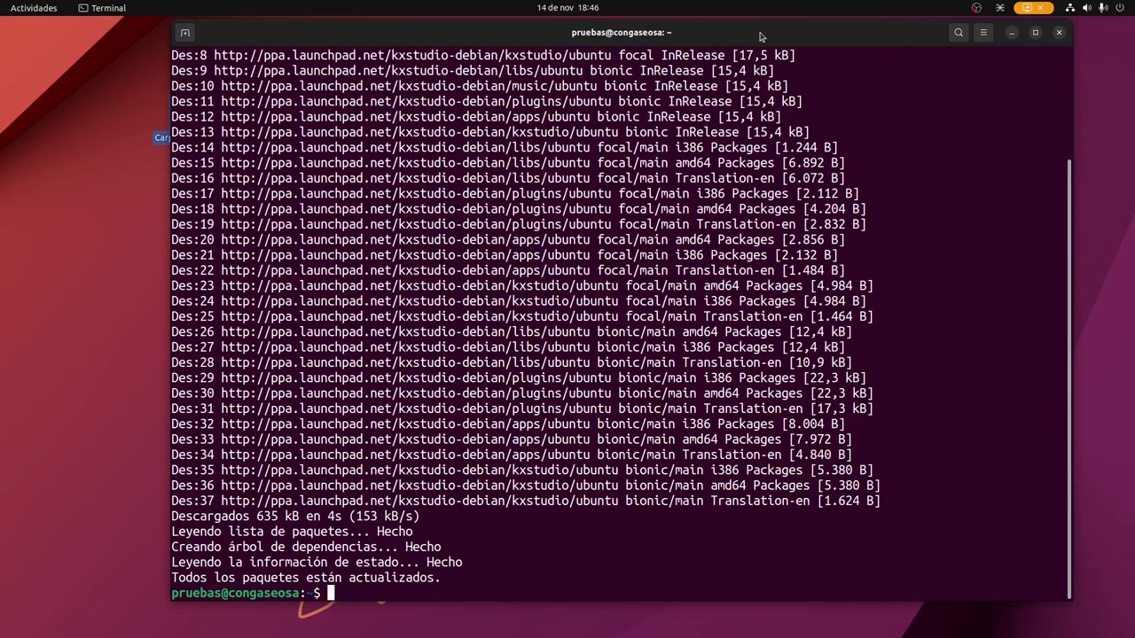
{"action": "type", "text": "claear"}
{"action": "key", "text": "Return"}
{"action": "type", "text": "cle"}
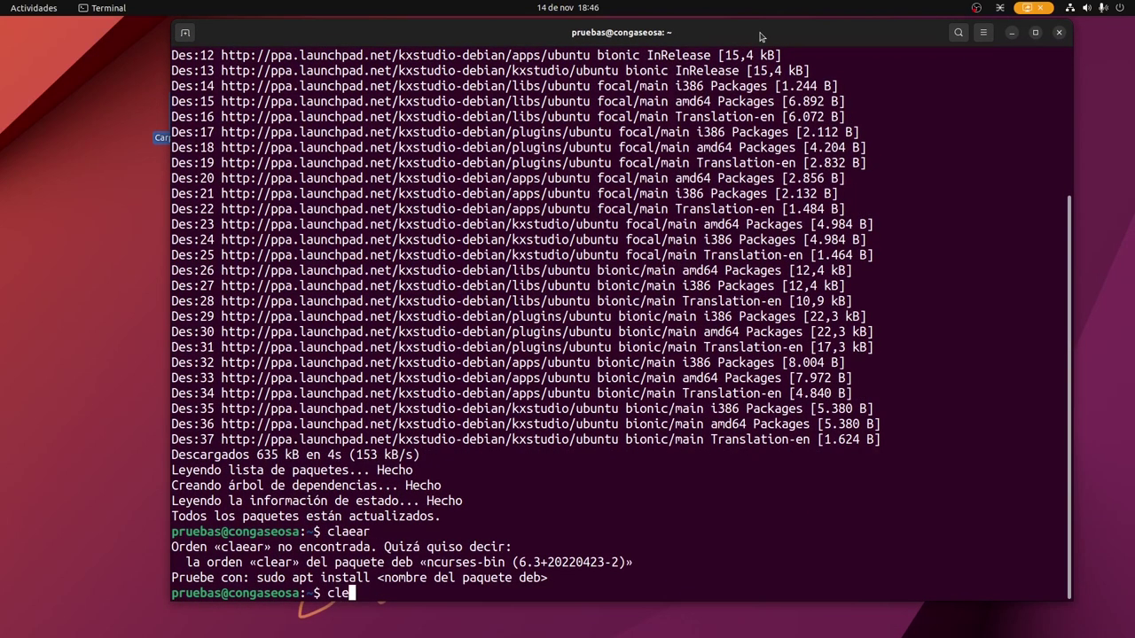
{"action": "type", "text": "ar"}
{"action": "key", "text": "Return"}
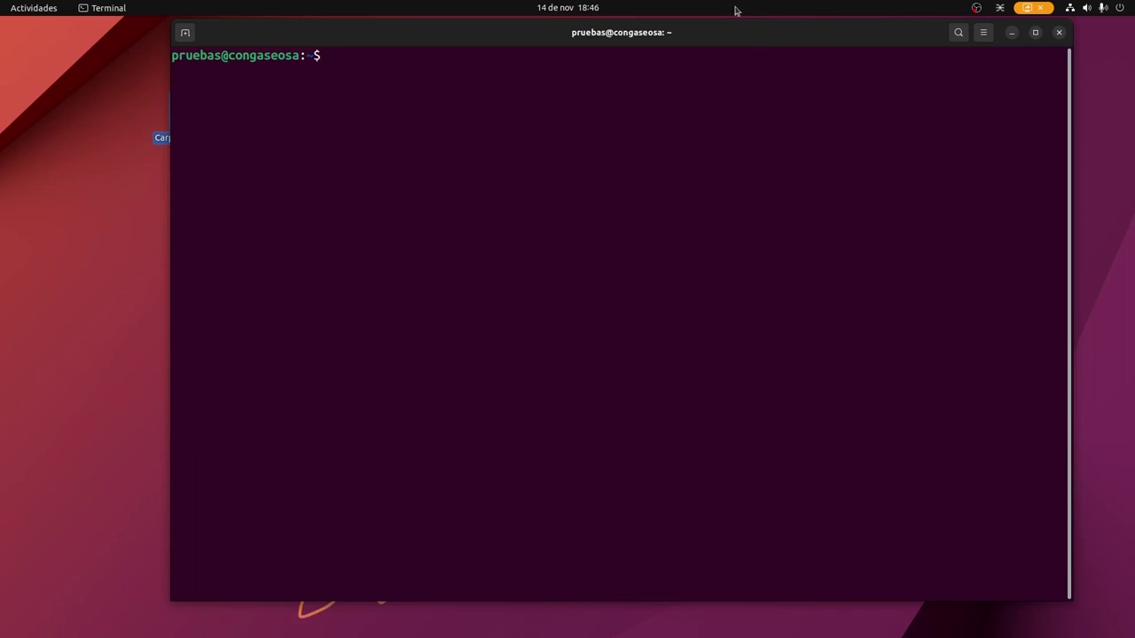
{"action": "type", "text": "sudo apt install c"}
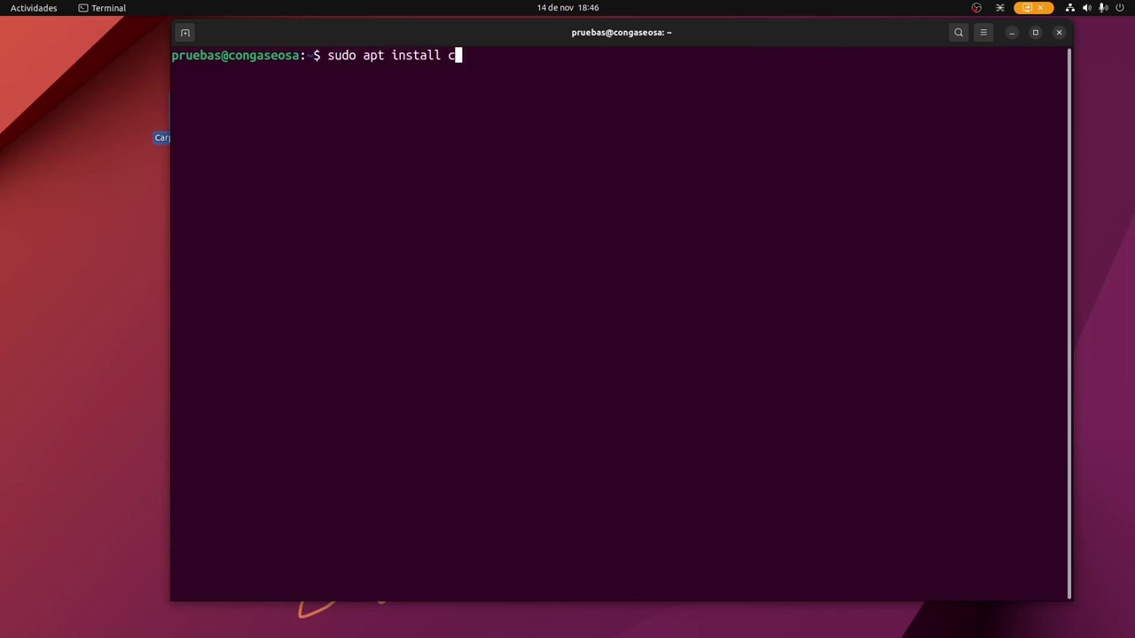
{"action": "type", "text": "adence"}
{"action": "mouse_move", "coordinate": [447, 632]}
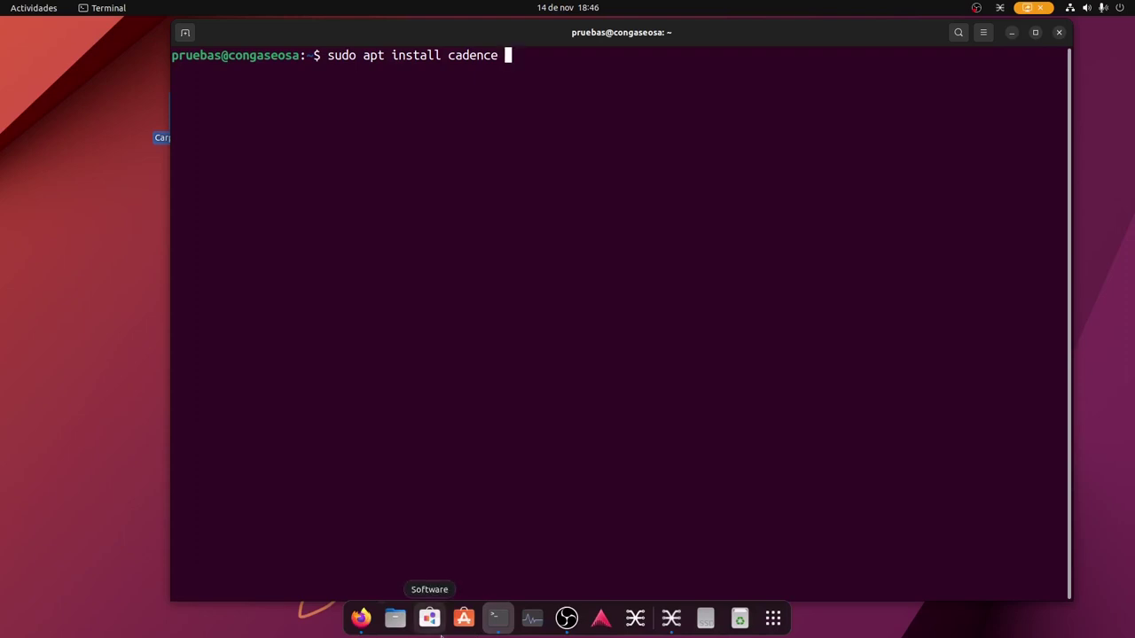
- Open the Configuraciones audio notes from the Documentos folder in Files
{"action": "left_click", "coordinate": [395, 618]}
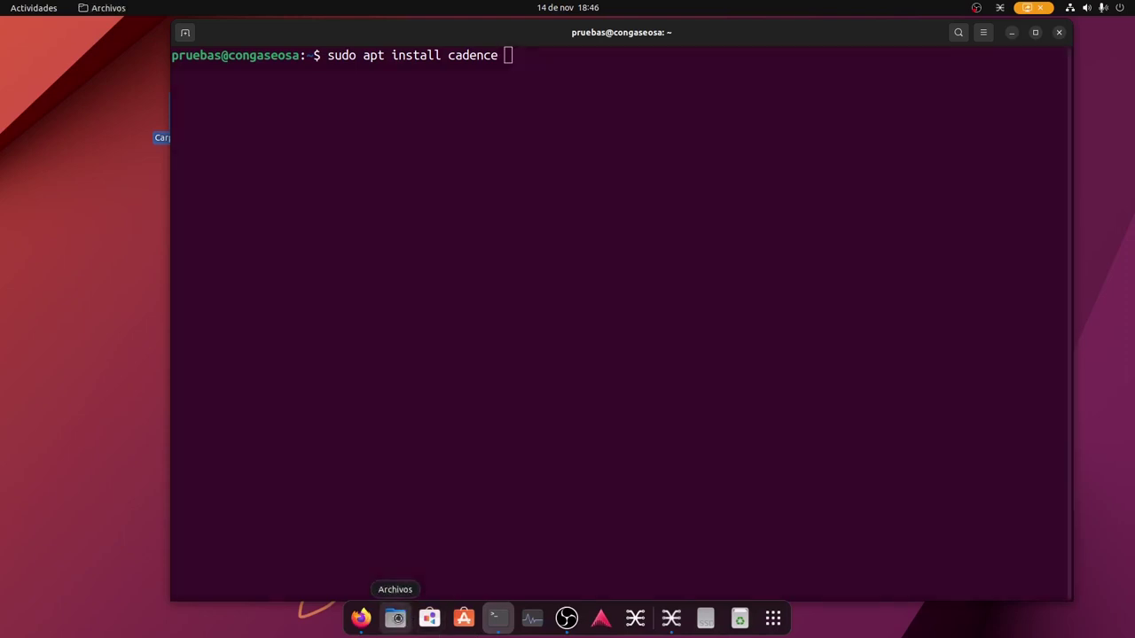
{"action": "left_click_drag", "start_coordinate": [730, 29], "coordinate": [784, 94]}
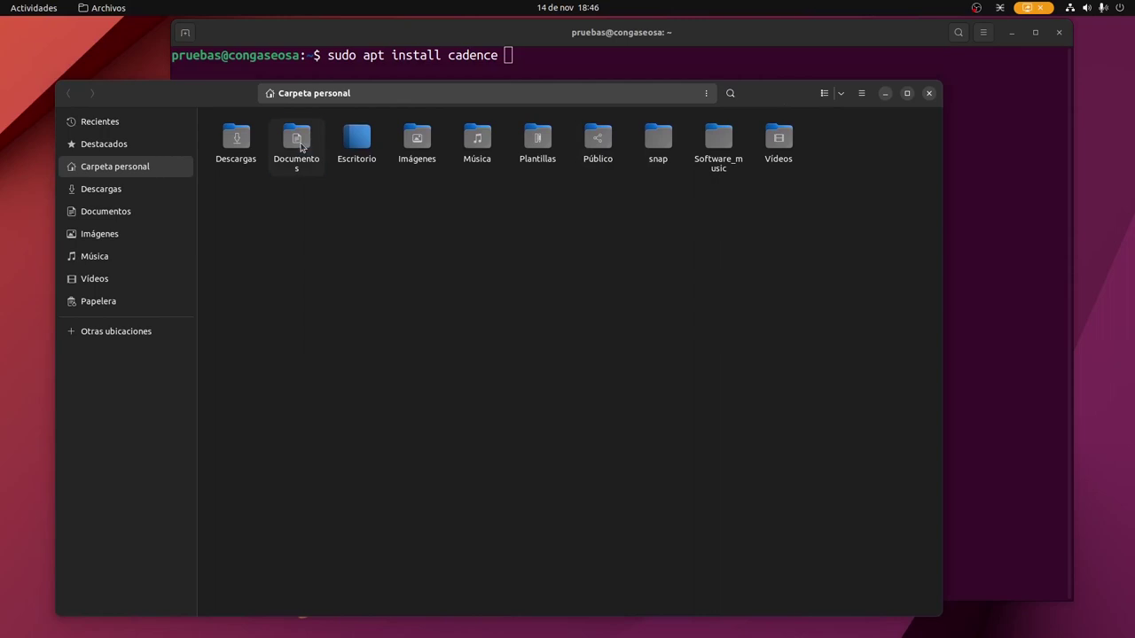
{"action": "double_click", "coordinate": [302, 145]}
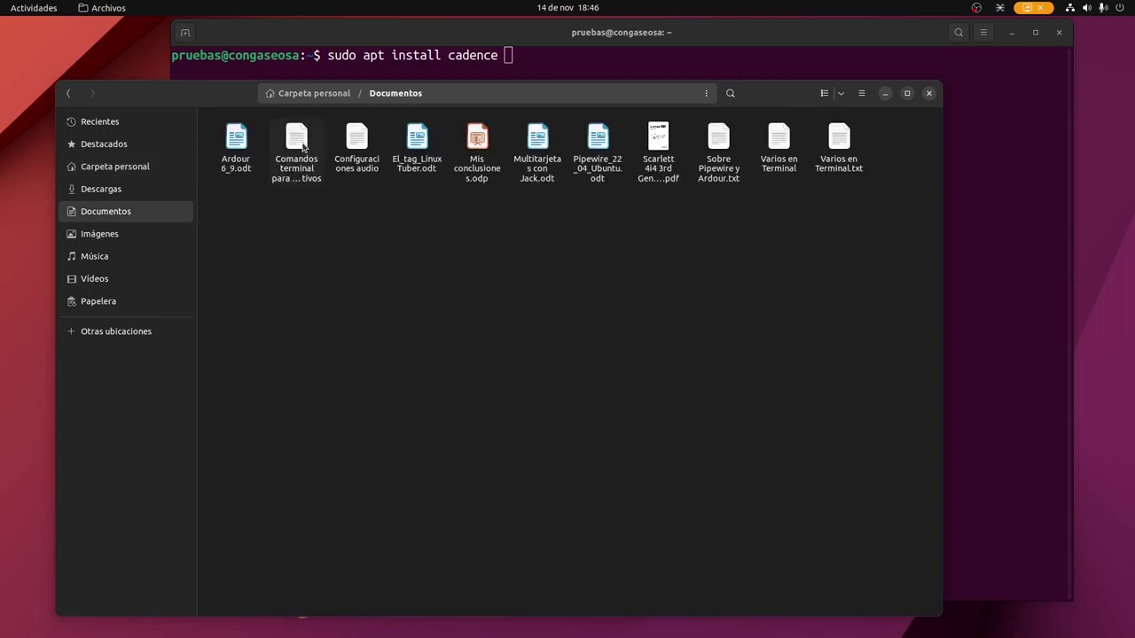
{"action": "double_click", "coordinate": [354, 151]}
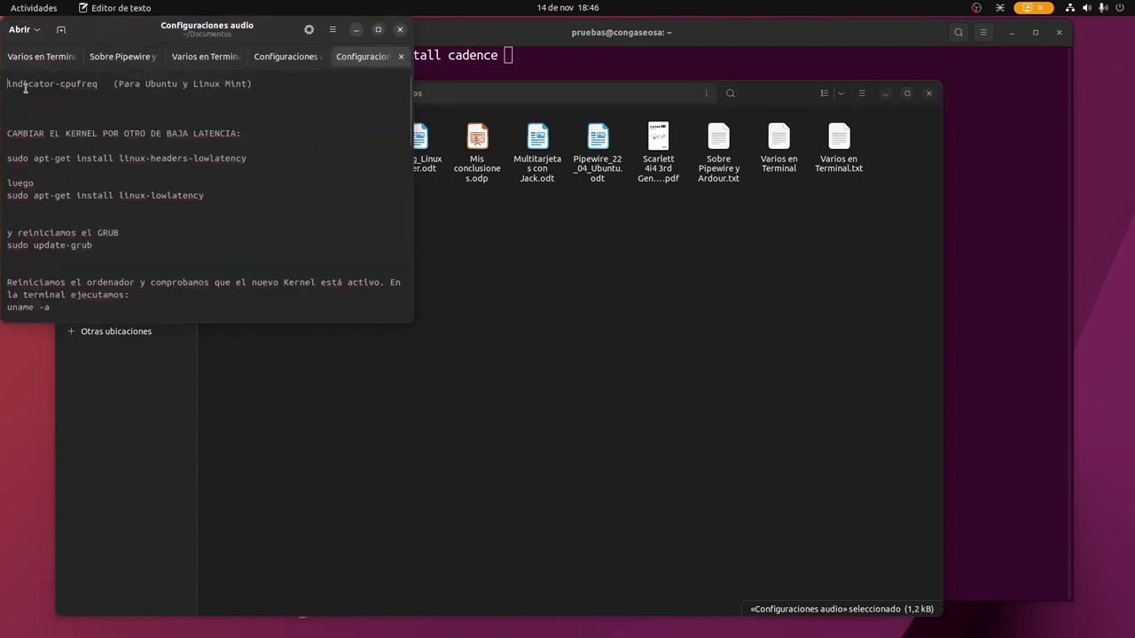
- Copy indicator-cpufreq from the notes and paste it after cadence in the terminal command
{"action": "left_click_drag", "start_coordinate": [7, 84], "coordinate": [99, 84]}
{"action": "right_click", "coordinate": [80, 87]}
{"action": "left_click", "coordinate": [125, 114]}
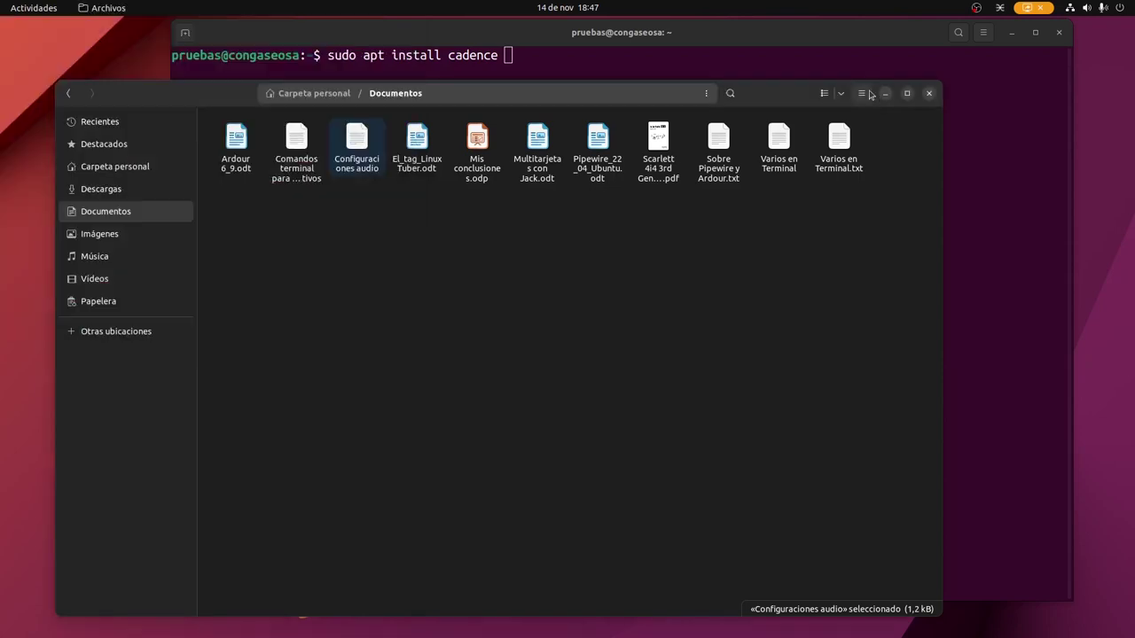
{"action": "left_click", "coordinate": [884, 93]}
{"action": "right_click", "coordinate": [549, 56]}
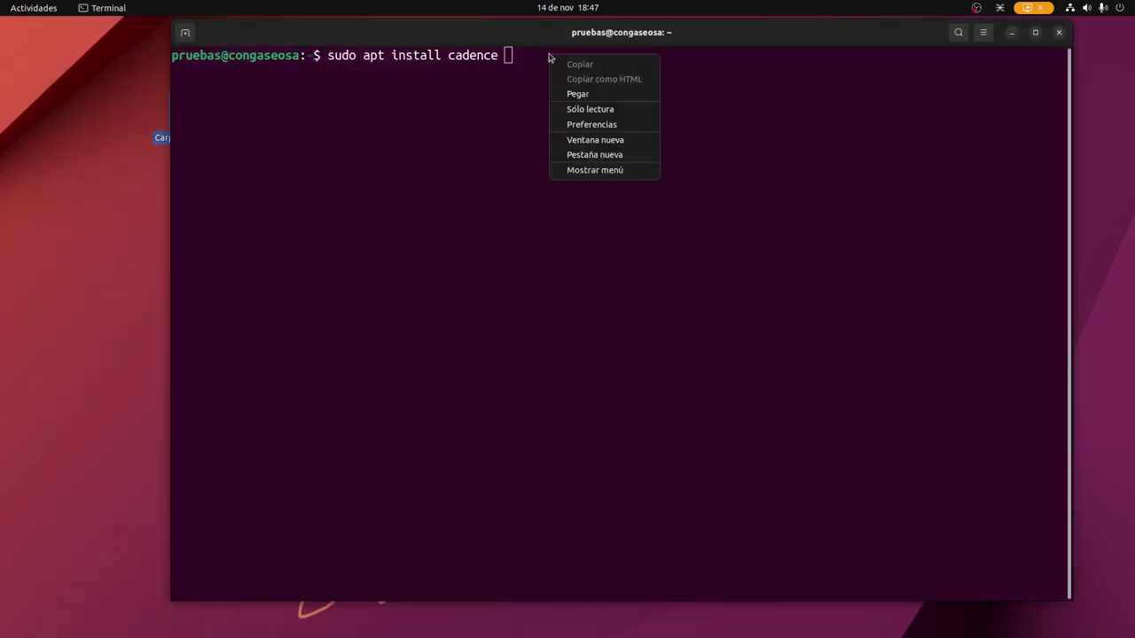
{"action": "left_click", "coordinate": [585, 126]}
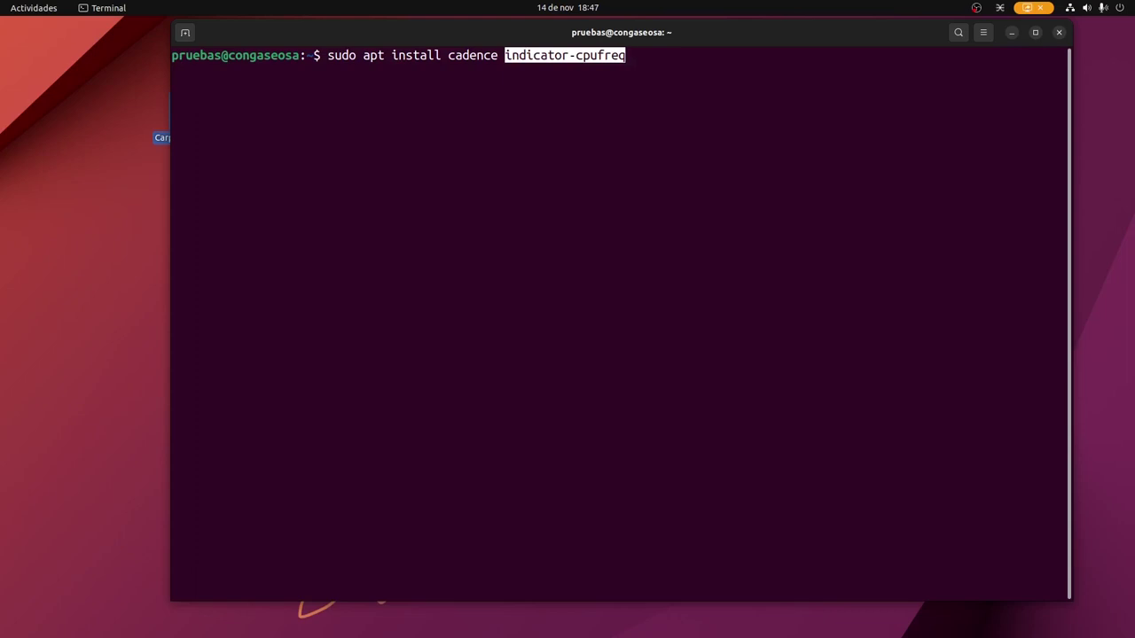
{"action": "key", "text": "alt+Tab"}
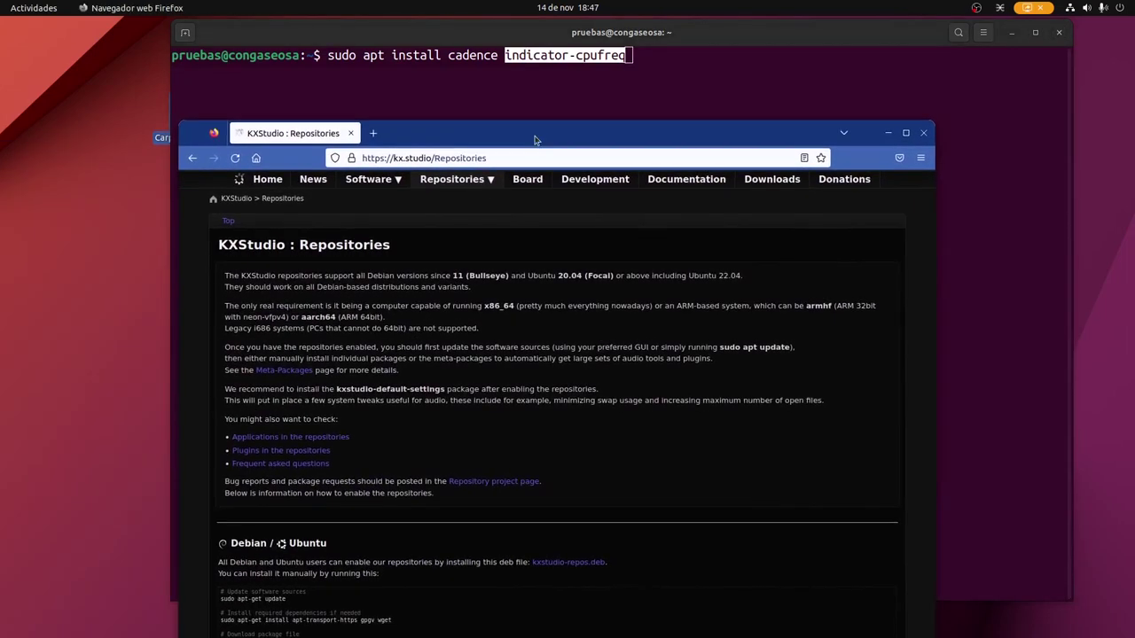
- Copy kxstudio-default-settings from the KXStudio page and paste it after indicator-cpufreq in the terminal
{"action": "scroll", "coordinate": [479, 386], "scroll_direction": "down", "scroll_amount": 1}
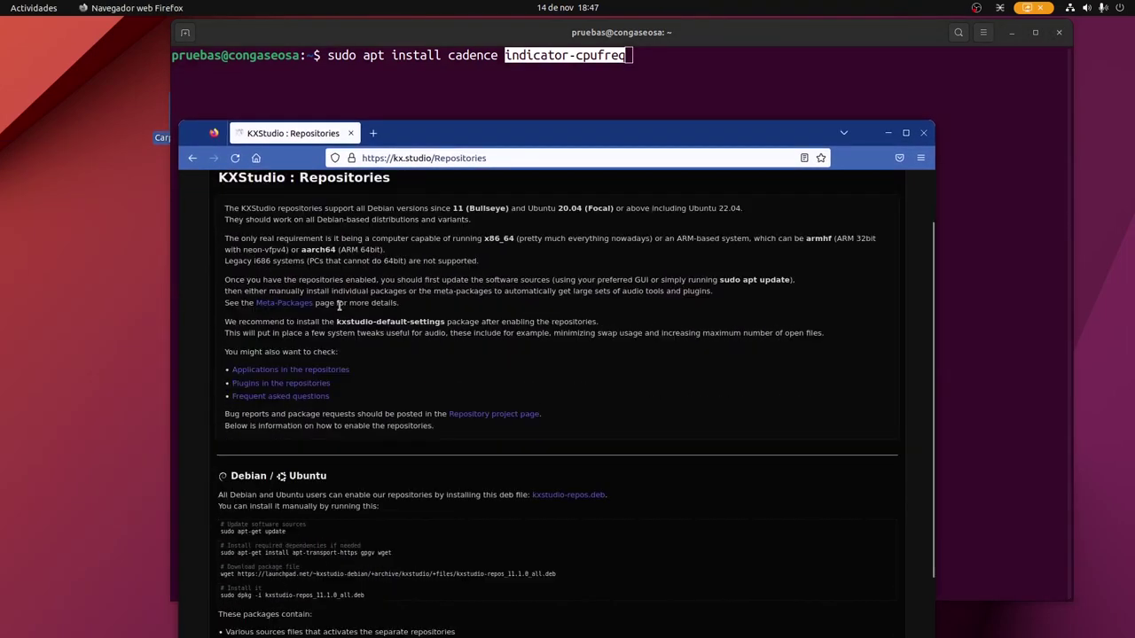
{"action": "left_click_drag", "start_coordinate": [336, 321], "coordinate": [449, 326]}
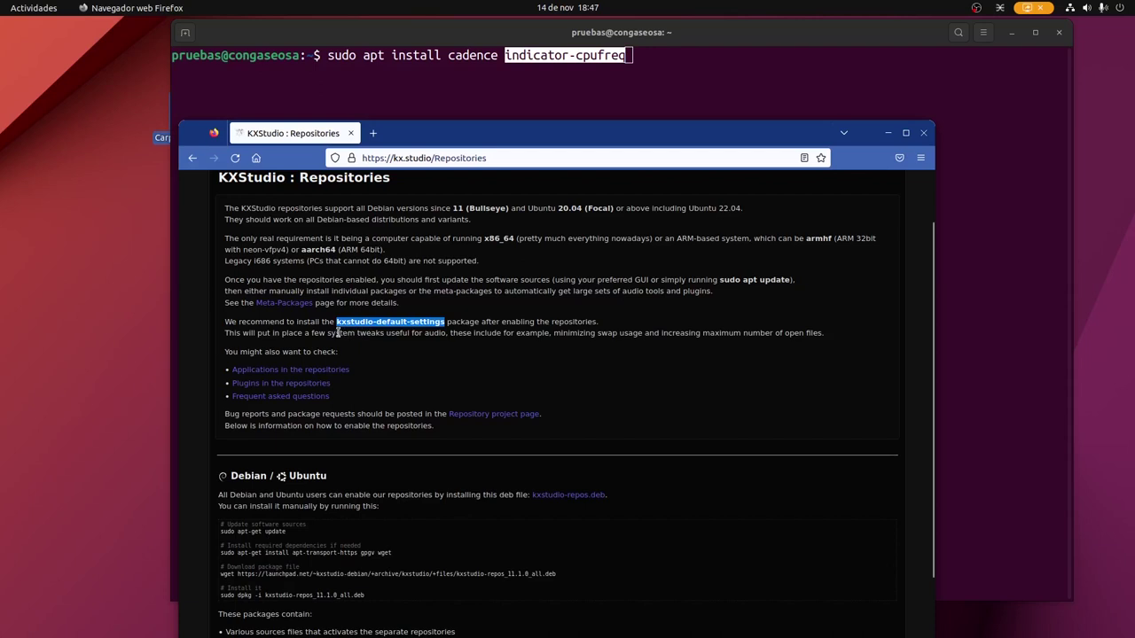
{"action": "right_click", "coordinate": [409, 322]}
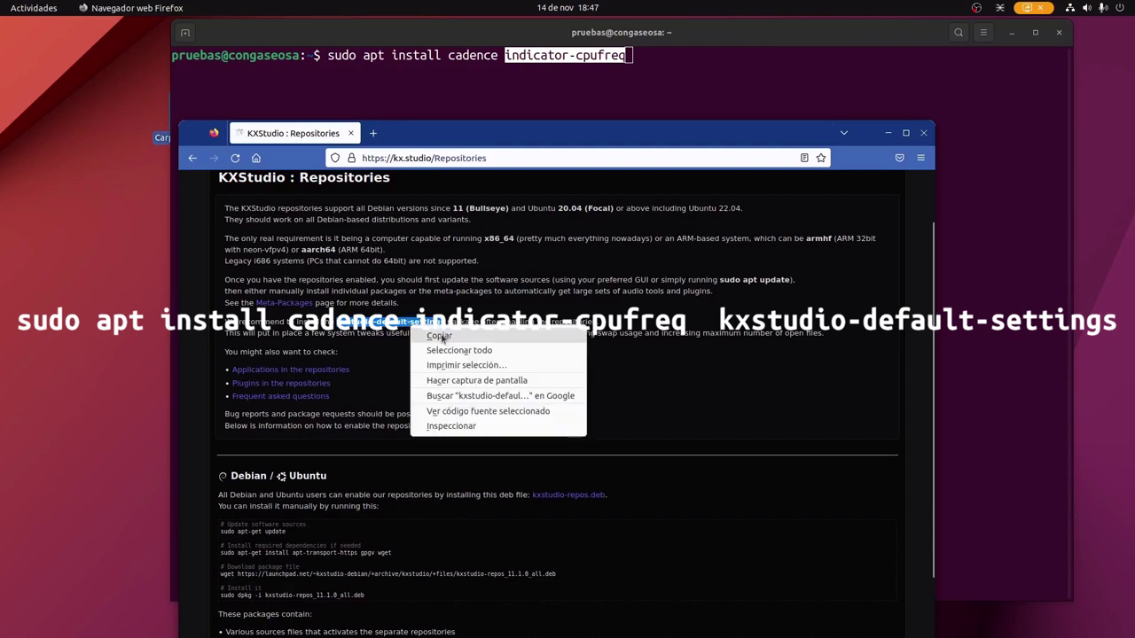
{"action": "left_click", "coordinate": [443, 335]}
{"action": "left_click", "coordinate": [980, 122]}
{"action": "left_click", "coordinate": [681, 55]}
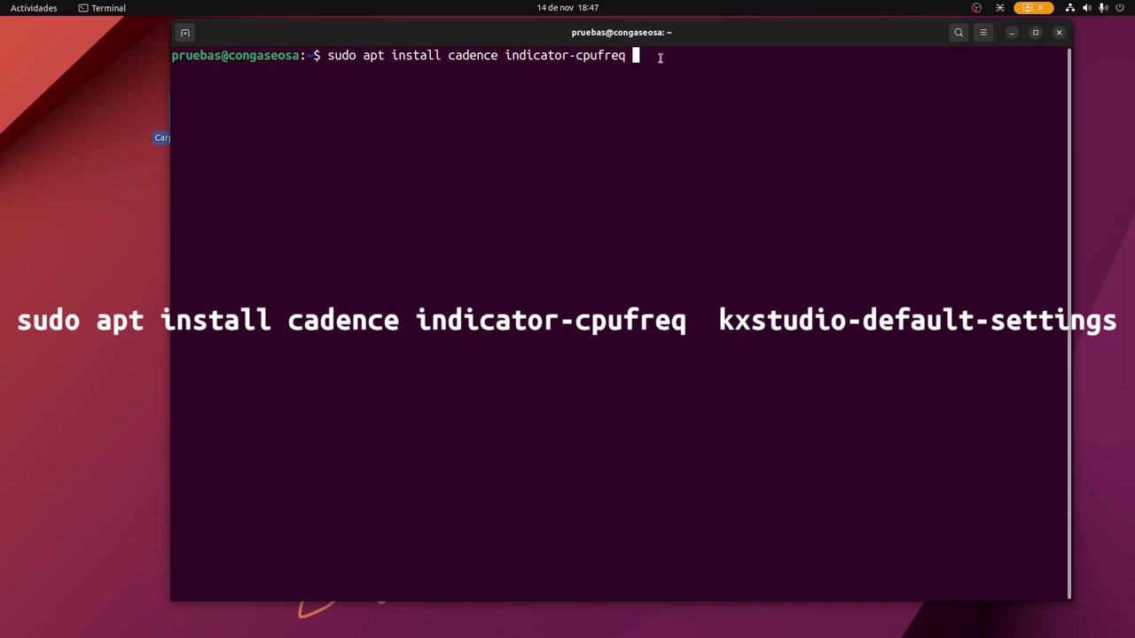
{"action": "right_click", "coordinate": [660, 59]}
{"action": "left_click", "coordinate": [709, 98]}
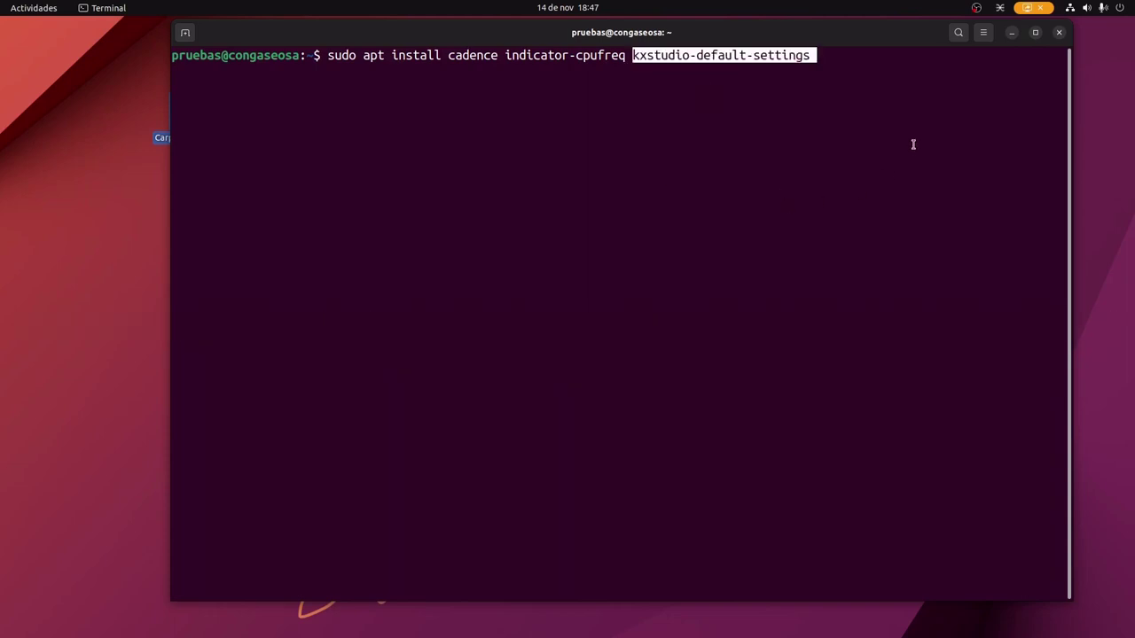
- Install cadence, indicator-cpufreq and kxstudio-default-settings, answering 's' and enabling jackd real-time priority
{"action": "key", "text": "Return"}
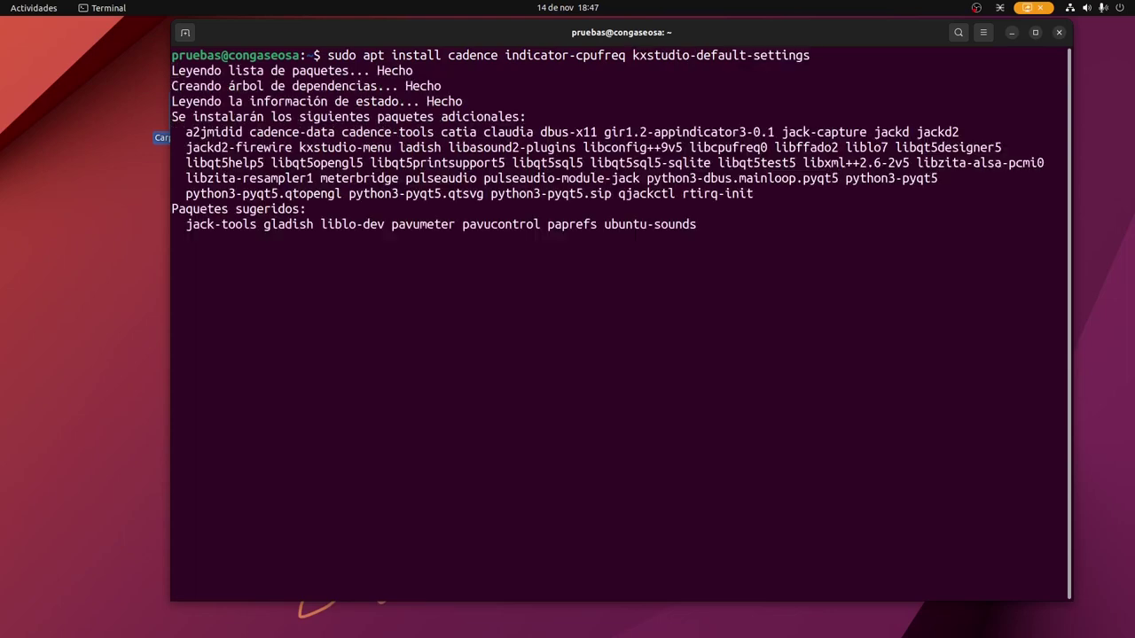
{"action": "type", "text": "s"}
{"action": "key", "text": "Return"}
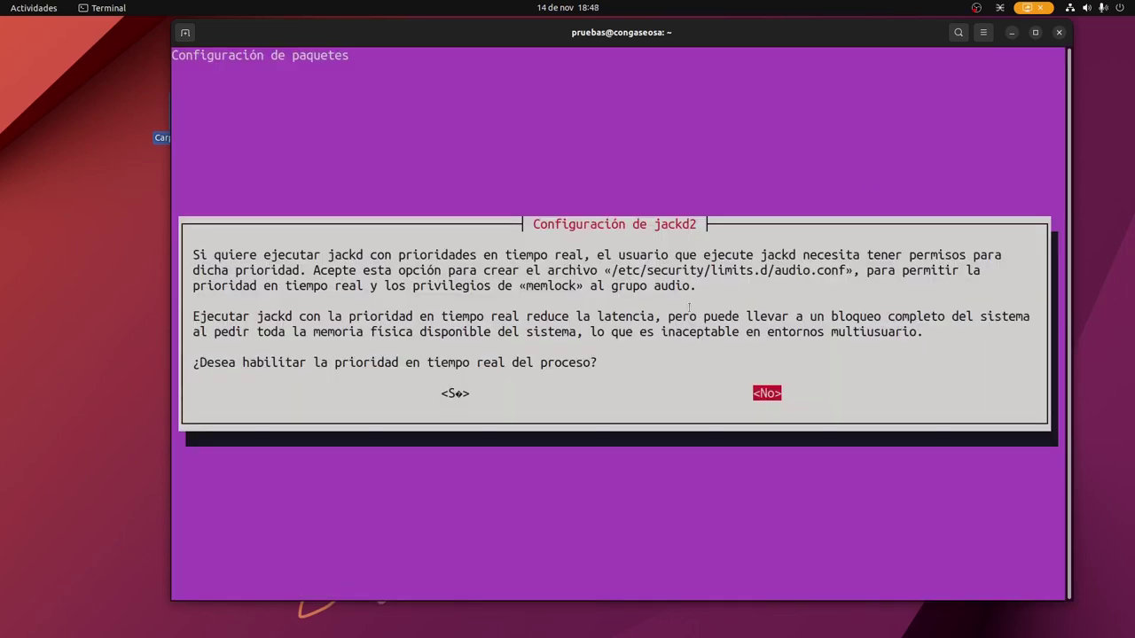
{"action": "key", "text": "Left"}
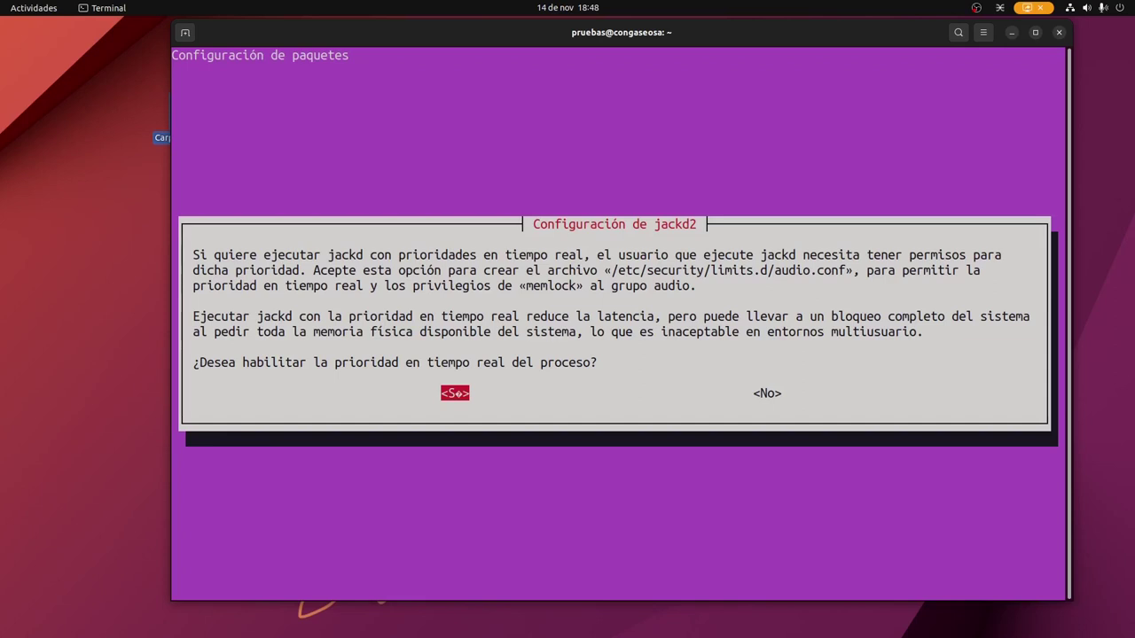
{"action": "key", "text": "Return"}
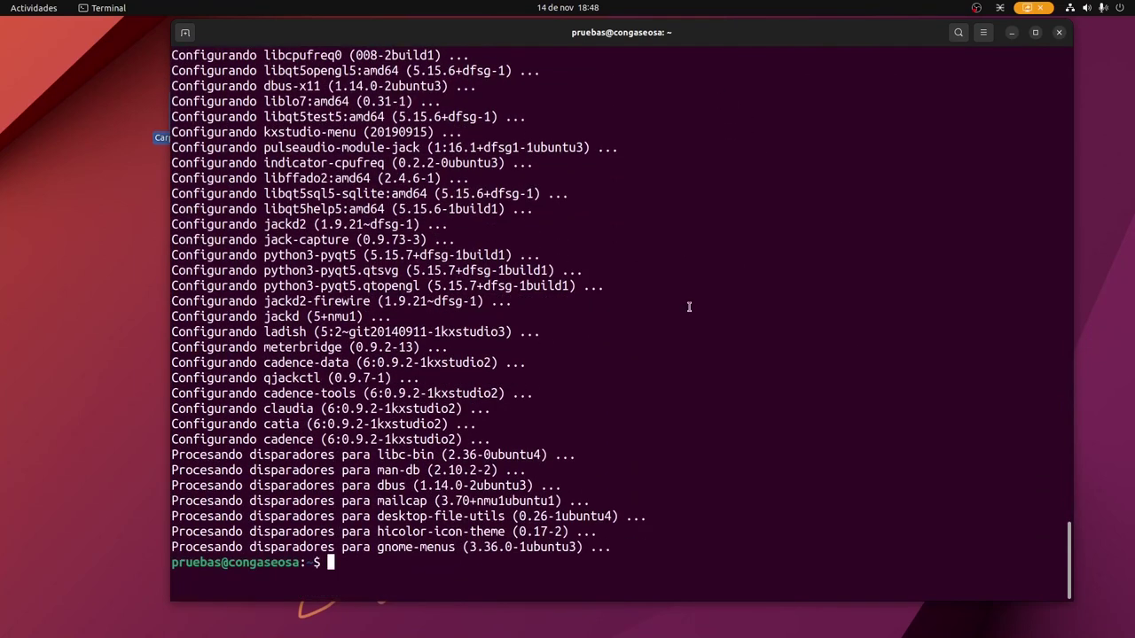
{"action": "left_click_drag", "start_coordinate": [746, 32], "coordinate": [684, 29]}
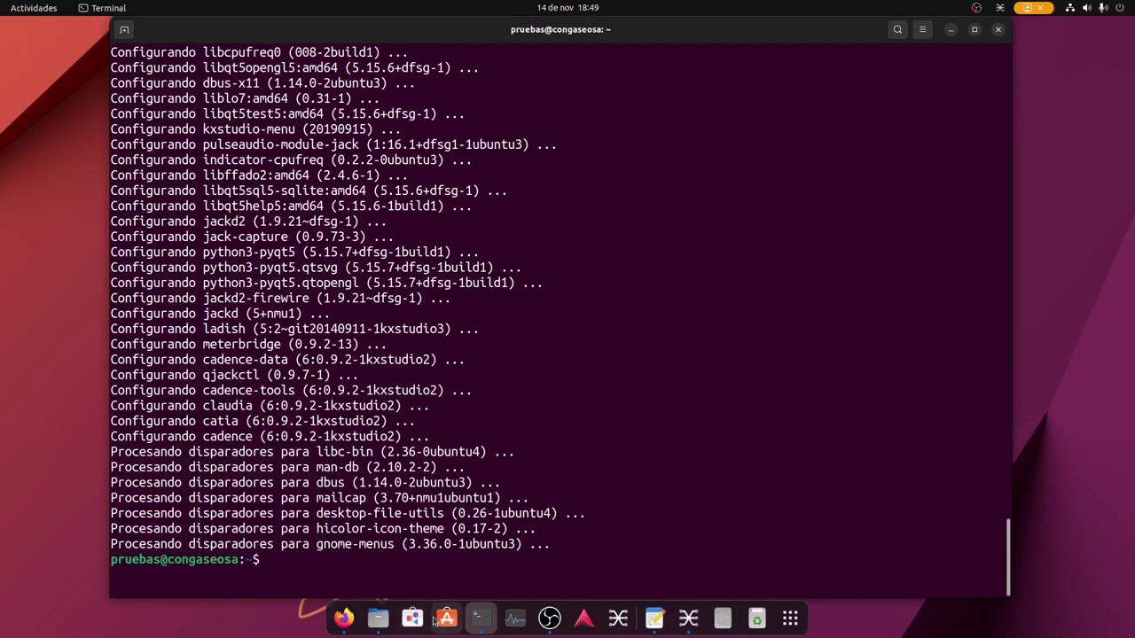
- Bring the Configuraciones audio notes to the front, centred and enlarged
{"action": "left_click", "coordinate": [379, 619]}
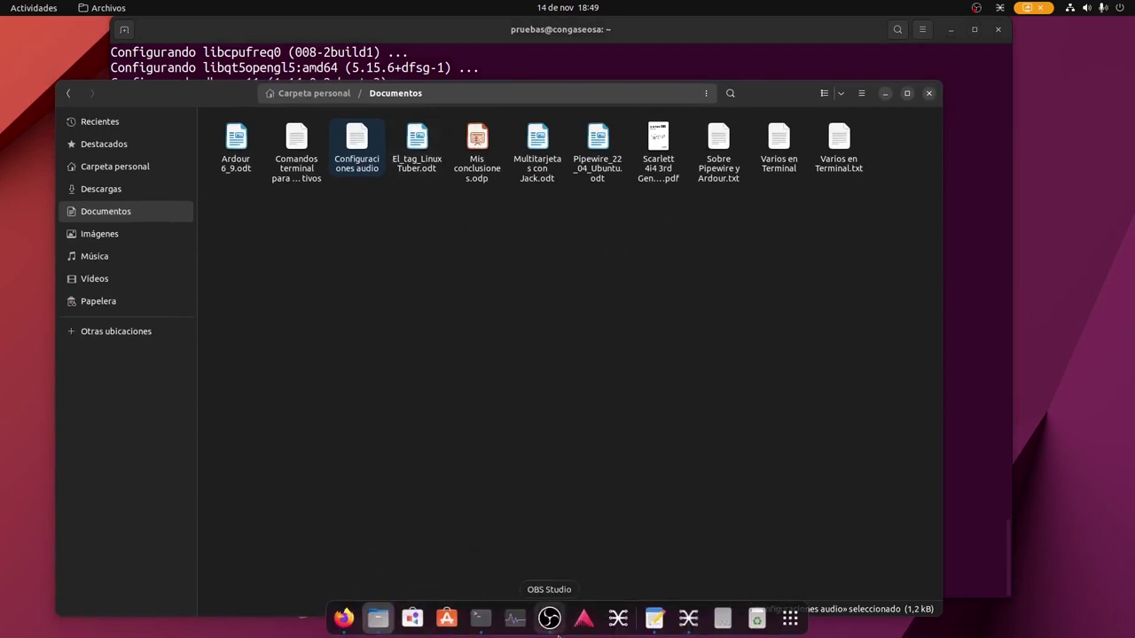
{"action": "left_click", "coordinate": [654, 619]}
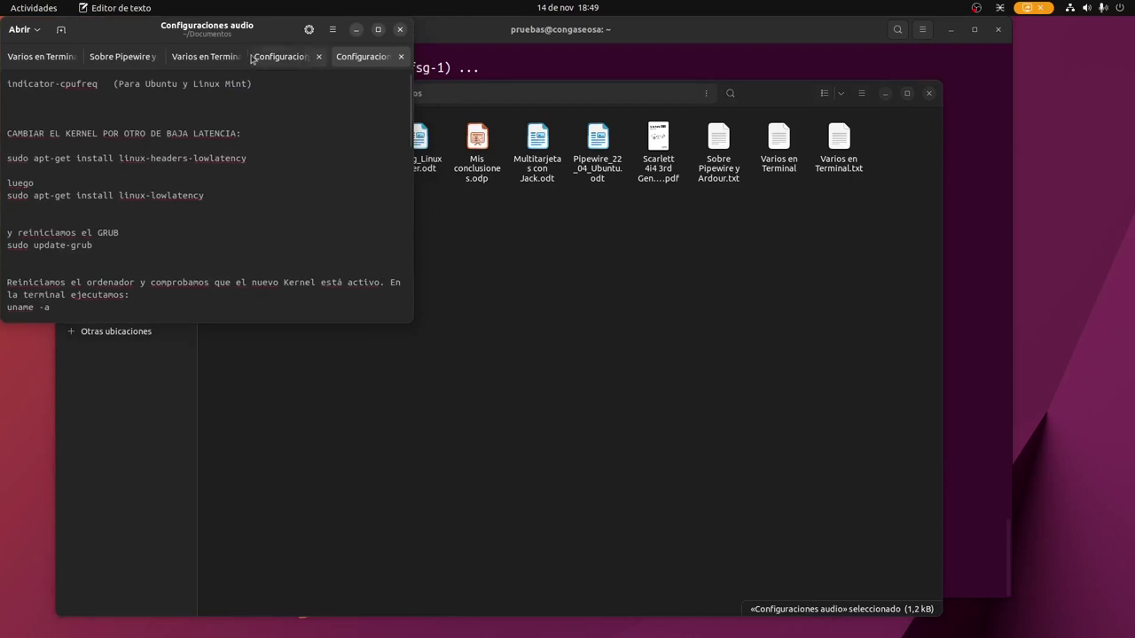
{"action": "left_click_drag", "start_coordinate": [271, 31], "coordinate": [617, 219]}
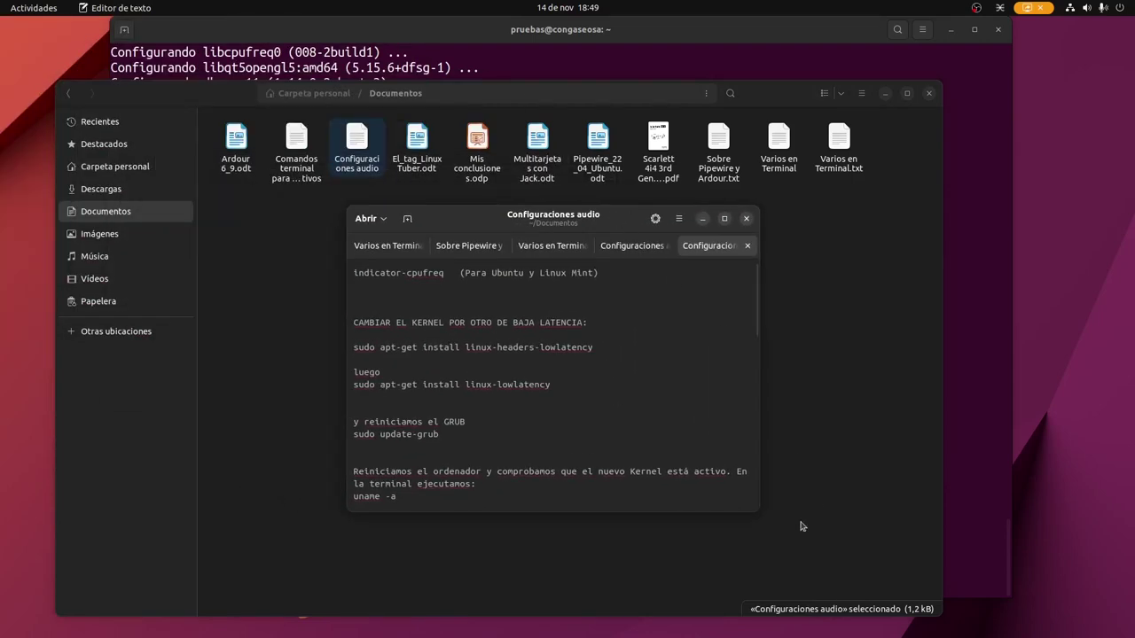
{"action": "left_click_drag", "start_coordinate": [758, 512], "coordinate": [833, 573]}
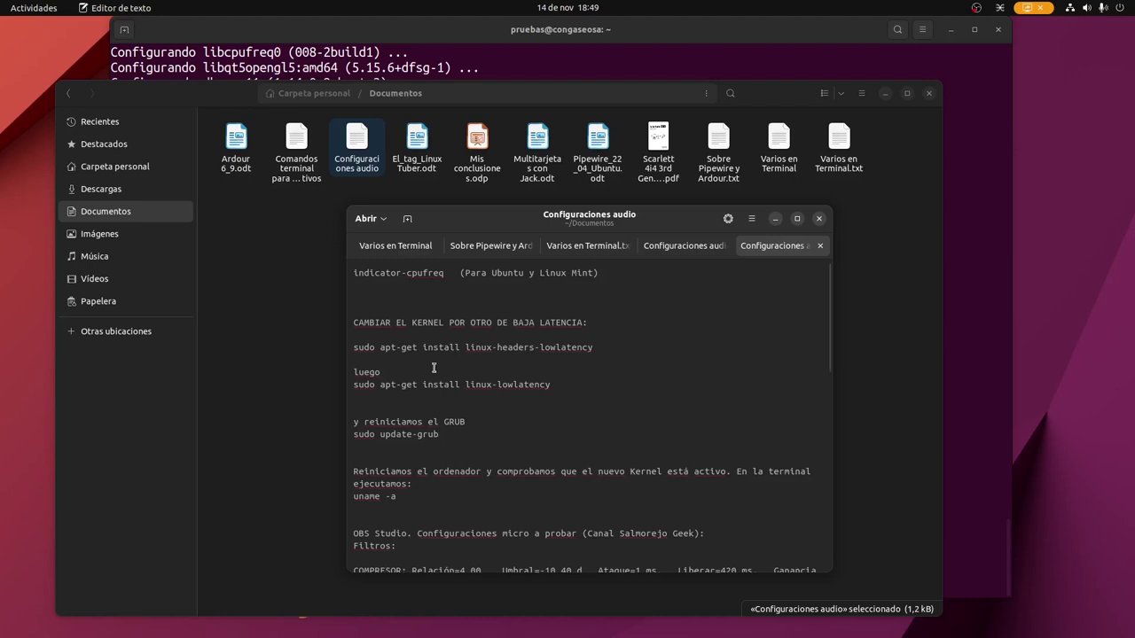
- Copy the apt-get linux-headers-lowlatency install line from the notes
{"action": "left_click_drag", "start_coordinate": [351, 348], "coordinate": [594, 349]}
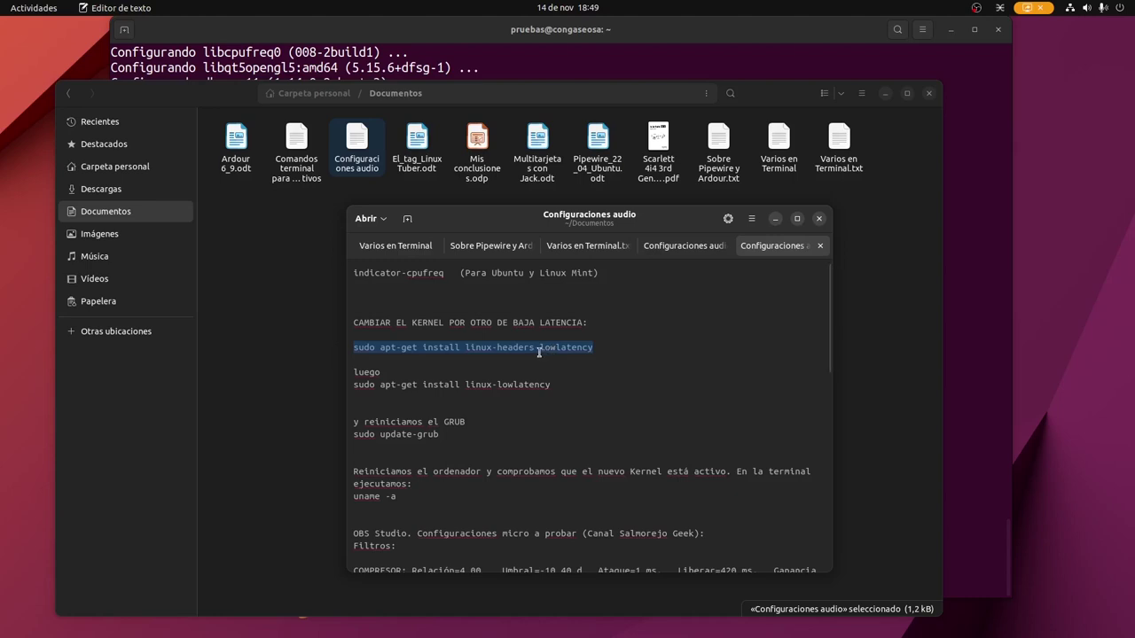
{"action": "right_click", "coordinate": [511, 348]}
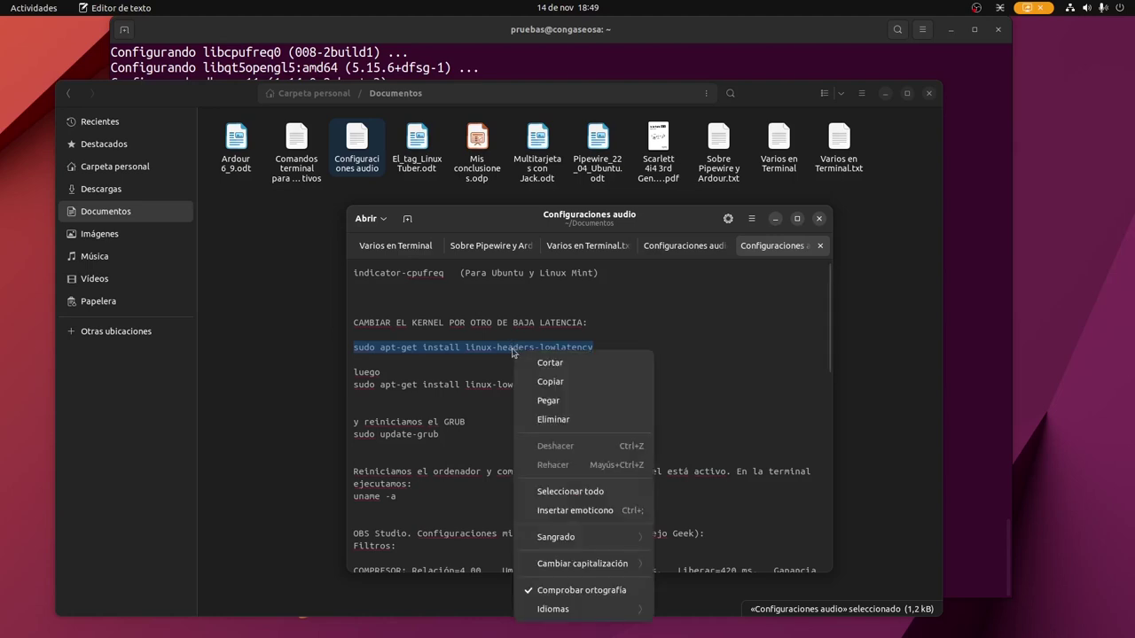
{"action": "left_click", "coordinate": [547, 382]}
- Paste and run the linux-headers-lowlatency install in the terminal, confirming with 's', and widen the window
{"action": "left_click", "coordinate": [479, 618]}
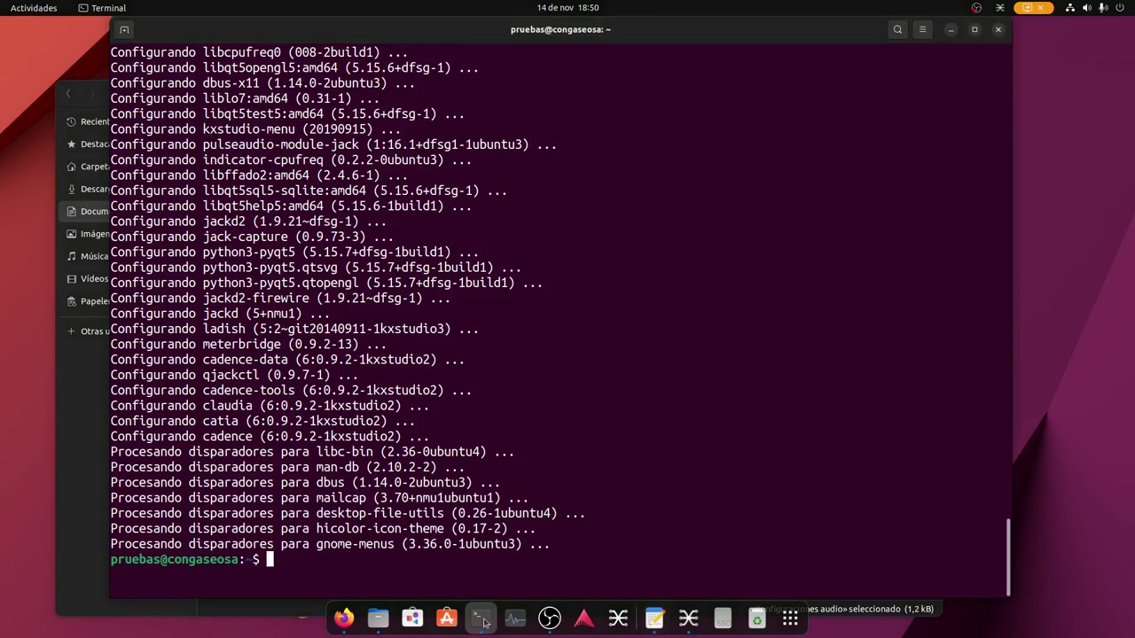
{"action": "right_click", "coordinate": [342, 436]}
{"action": "left_click", "coordinate": [403, 472]}
{"action": "key", "text": "Return"}
{"action": "type", "text": "s"}
{"action": "key", "text": "Return"}
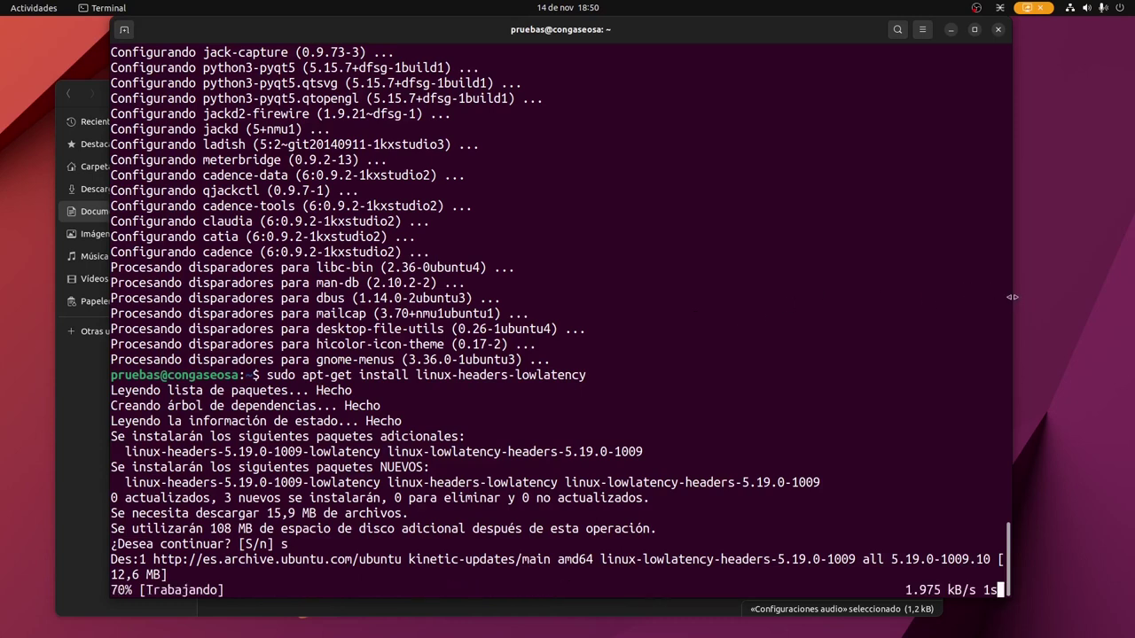
{"action": "left_click_drag", "start_coordinate": [1012, 301], "coordinate": [1124, 284]}
{"action": "left_click_drag", "start_coordinate": [481, 37], "coordinate": [440, 38]}
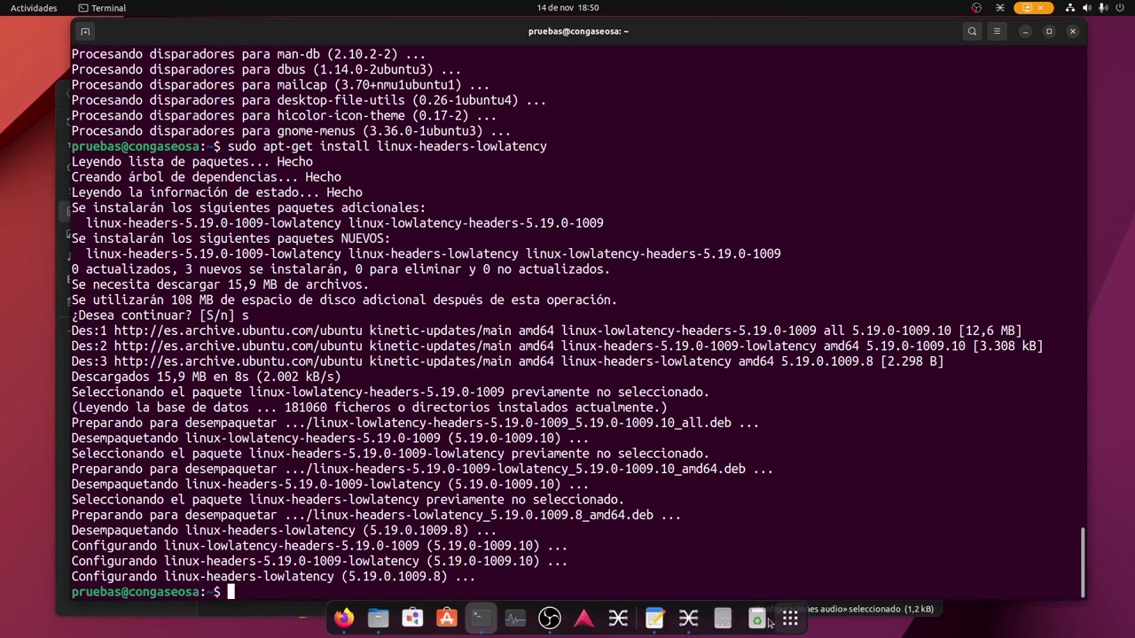
- Select 'sudo apt-get install linux-lowlatency' in the audio notes for copying
{"action": "left_click", "coordinate": [689, 619]}
{"action": "left_click_drag", "start_coordinate": [353, 385], "coordinate": [555, 384]}
{"action": "right_click", "coordinate": [557, 388]}
- Paste and run the linux-lowlatency install in the terminal, confirming with 's', then bring up Documentos
{"action": "left_click", "coordinate": [546, 147]}
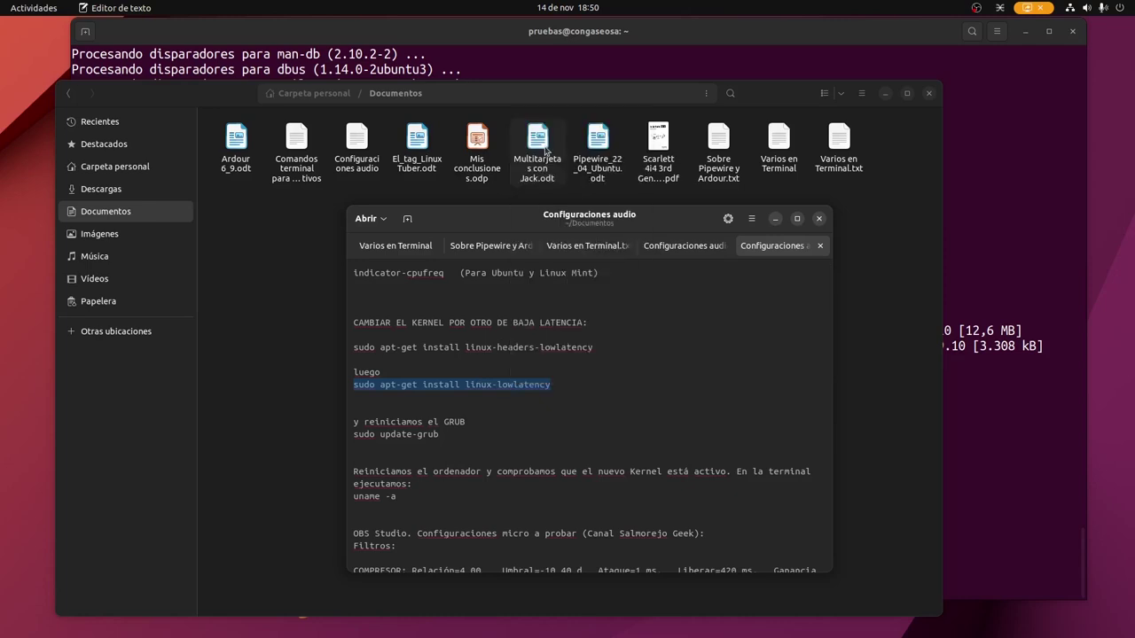
{"action": "left_click", "coordinate": [1019, 499]}
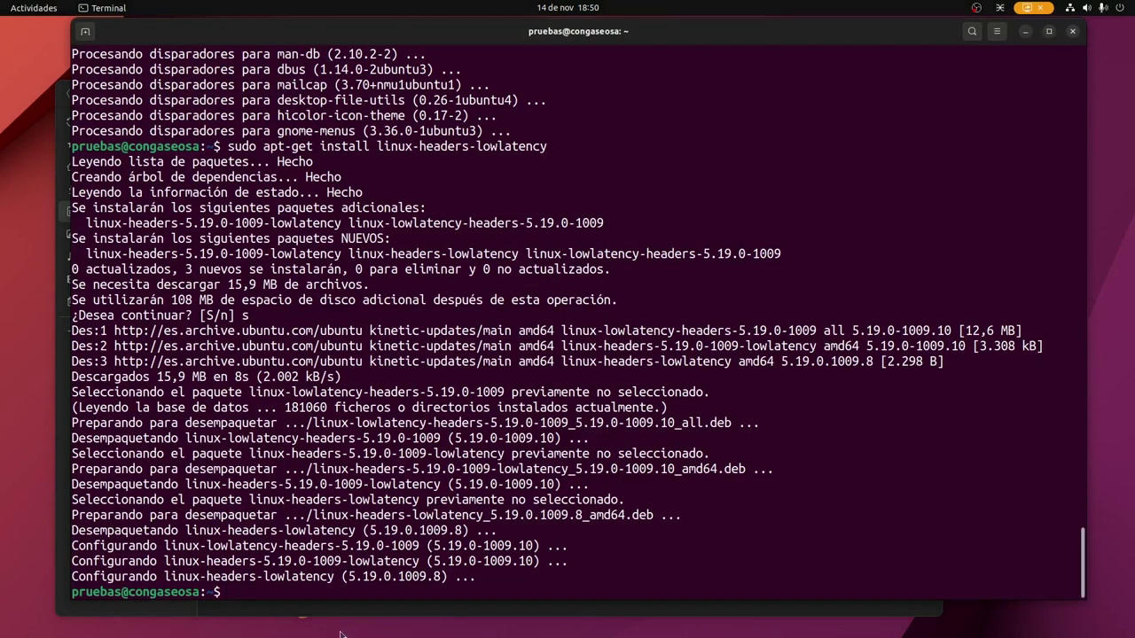
{"action": "right_click", "coordinate": [272, 588]}
{"action": "left_click", "coordinate": [310, 519]}
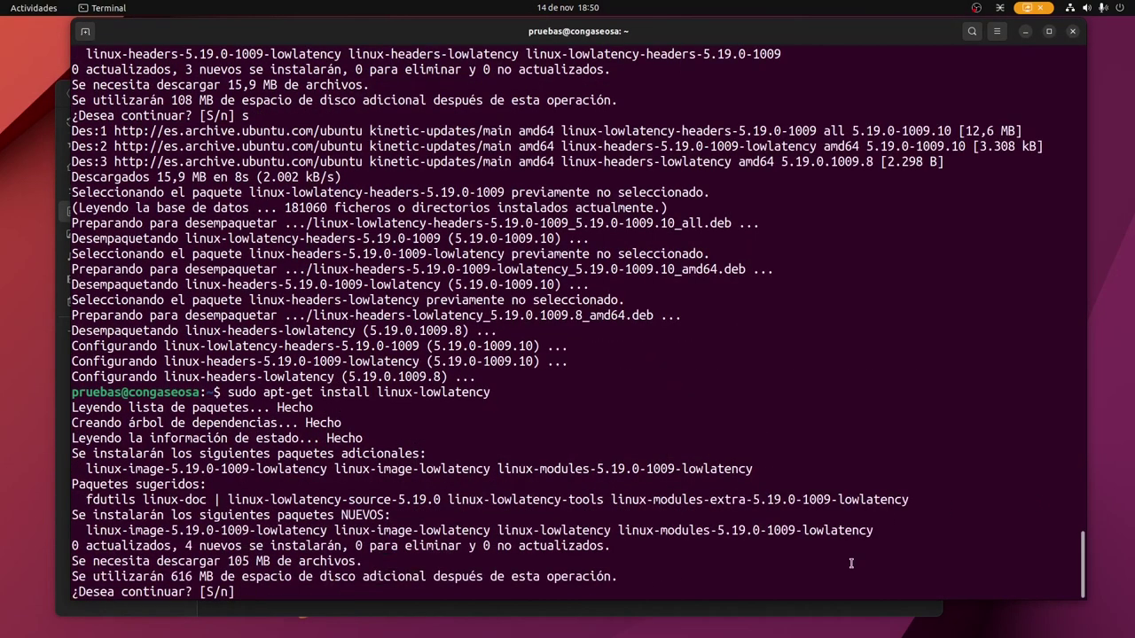
{"action": "type", "text": "s"}
{"action": "key", "text": "Return"}
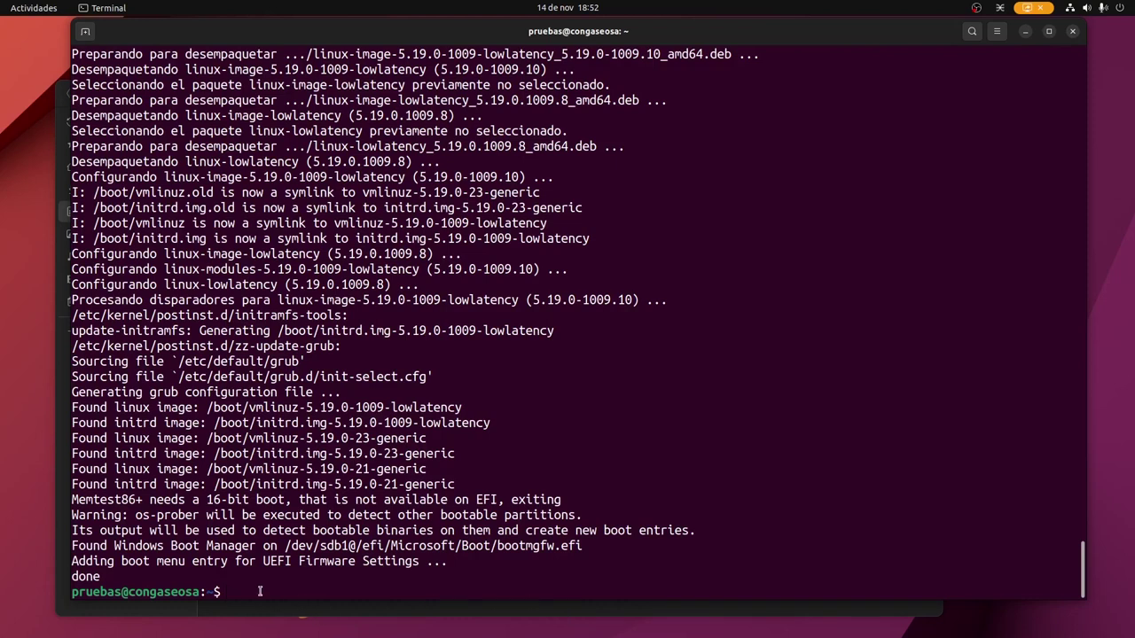
{"action": "left_click", "coordinate": [364, 611]}
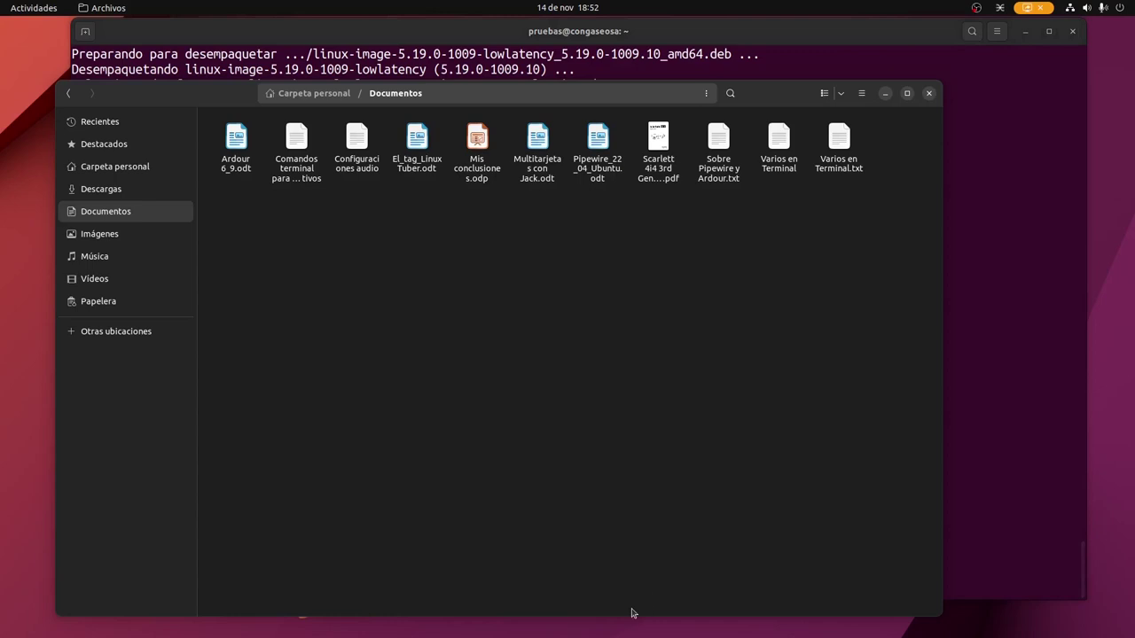
- Copy the 'sudo update-grub' command from the Configuraciones audio notes
{"action": "mouse_move", "coordinate": [538, 635]}
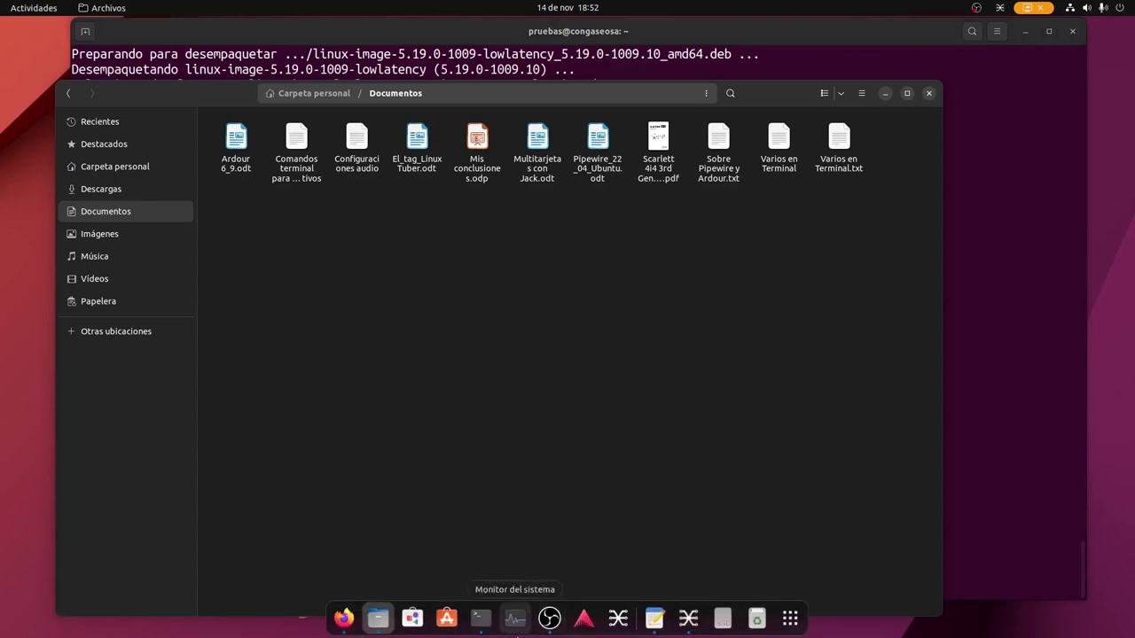
{"action": "left_click", "coordinate": [659, 627]}
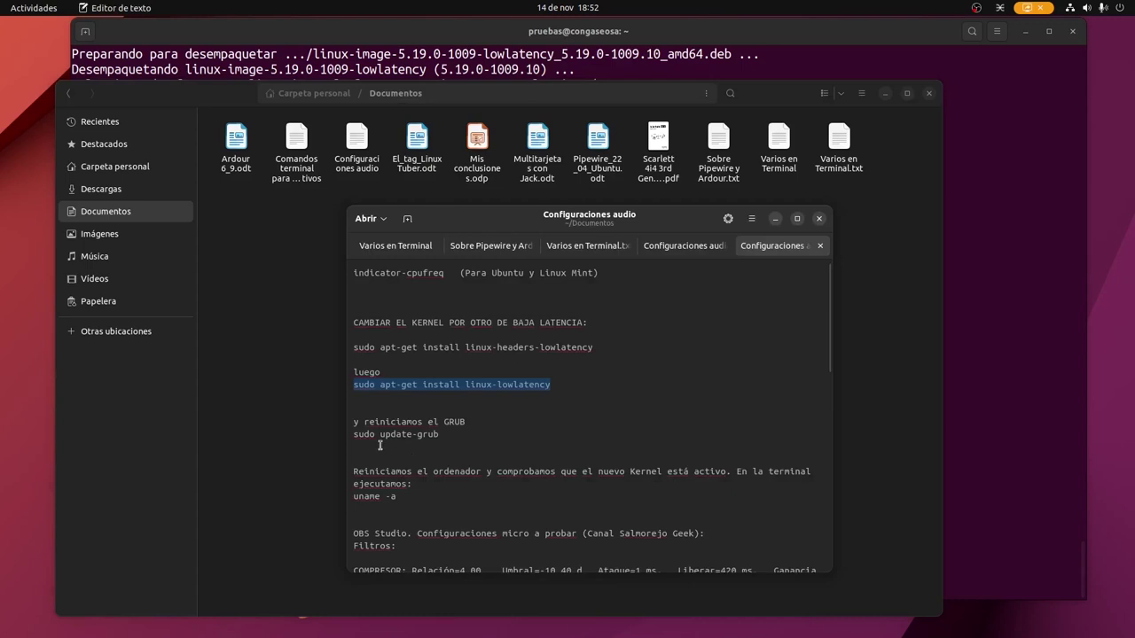
{"action": "left_click_drag", "start_coordinate": [351, 436], "coordinate": [438, 437]}
{"action": "key", "text": "super+c"}
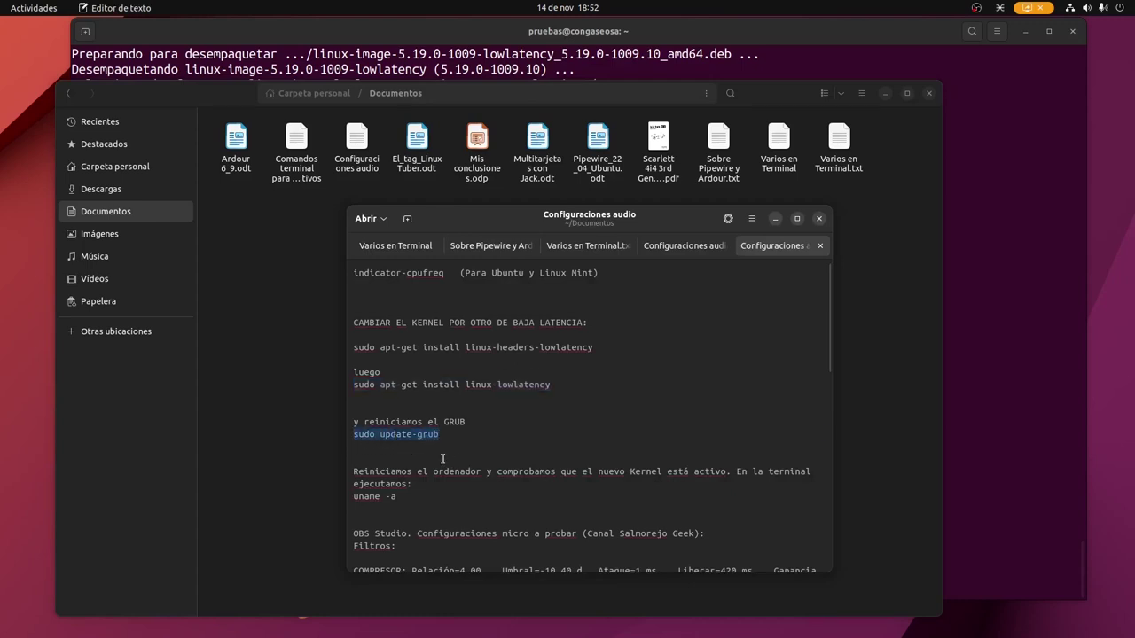
{"action": "right_click", "coordinate": [425, 440]}
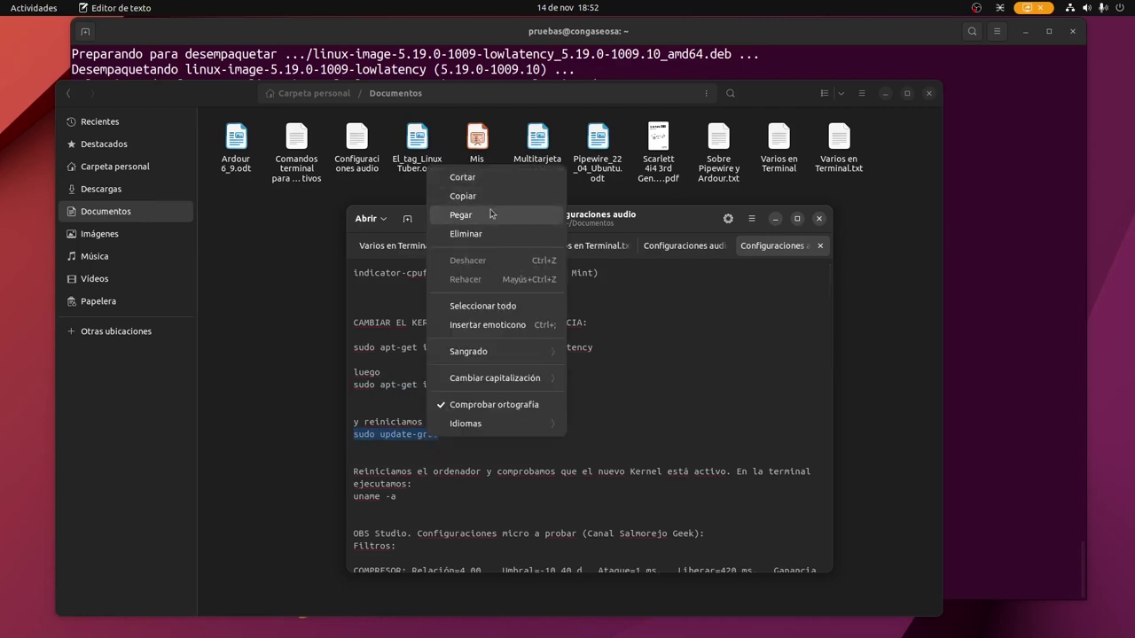
{"action": "left_click", "coordinate": [454, 197]}
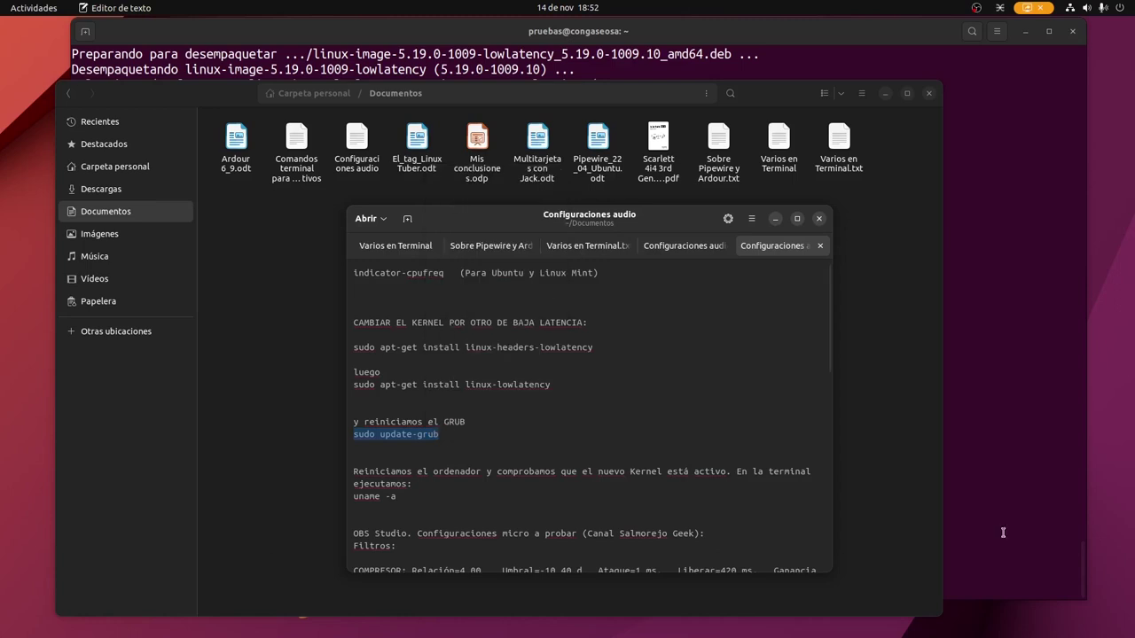
- Paste and run sudo update-grub in the terminal, then select part of its output
{"action": "mouse_move", "coordinate": [539, 636]}
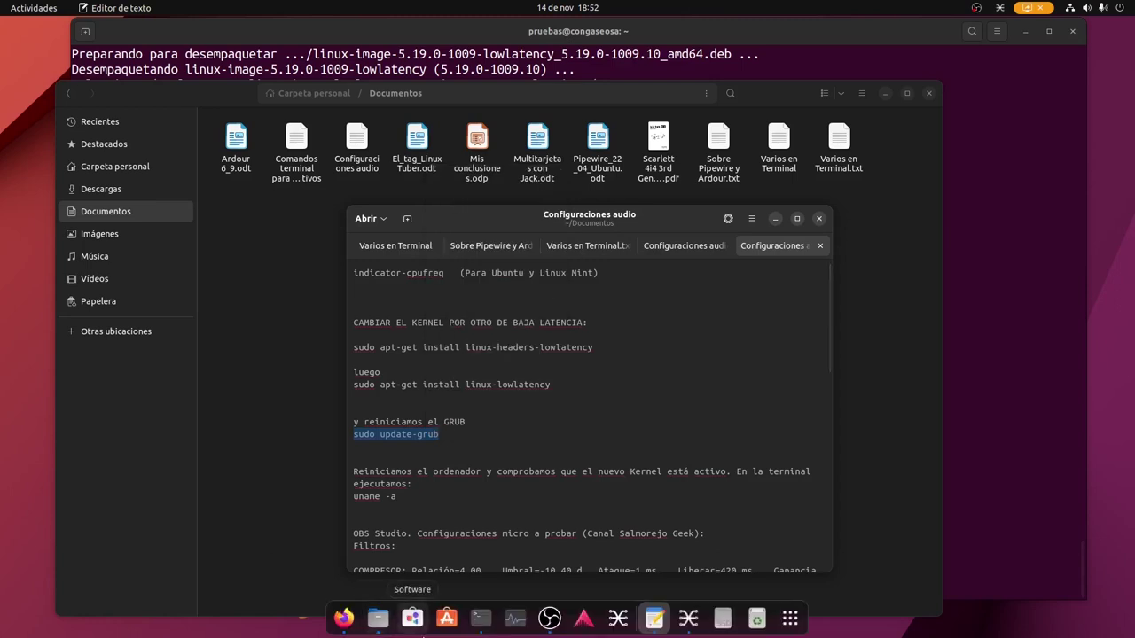
{"action": "left_click", "coordinate": [482, 625]}
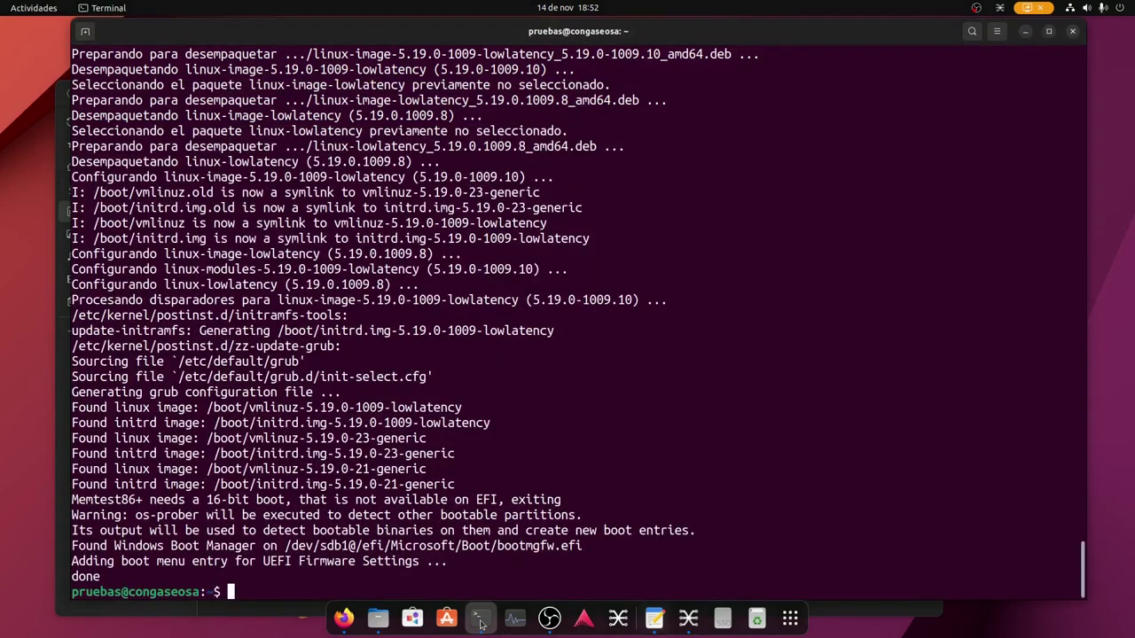
{"action": "right_click", "coordinate": [236, 596]}
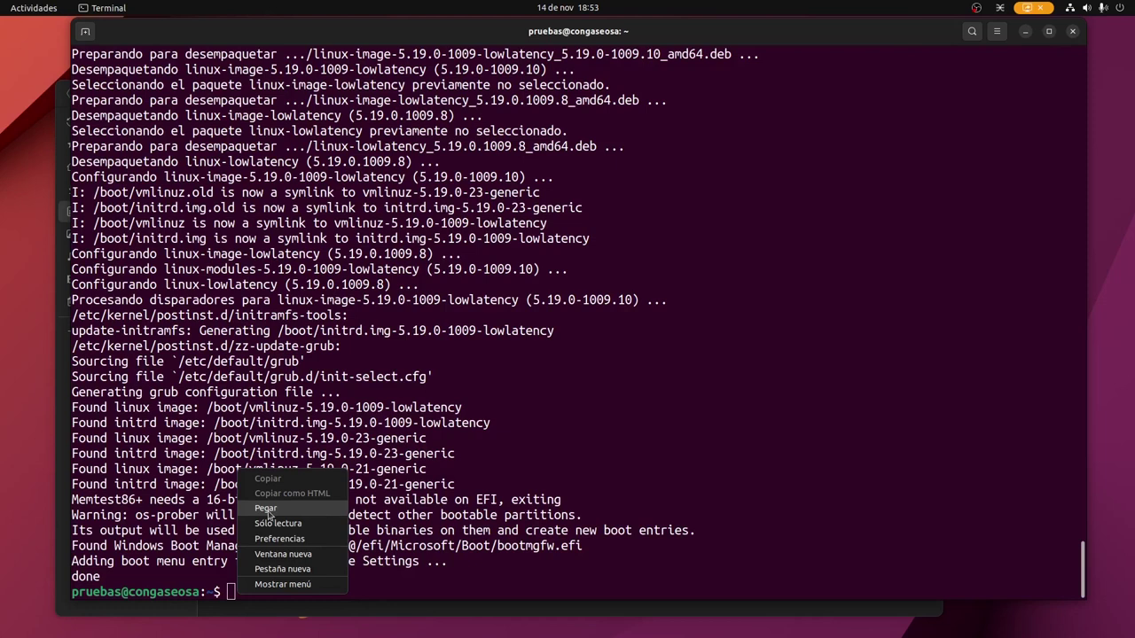
{"action": "left_click", "coordinate": [269, 512]}
{"action": "key", "text": "Return"}
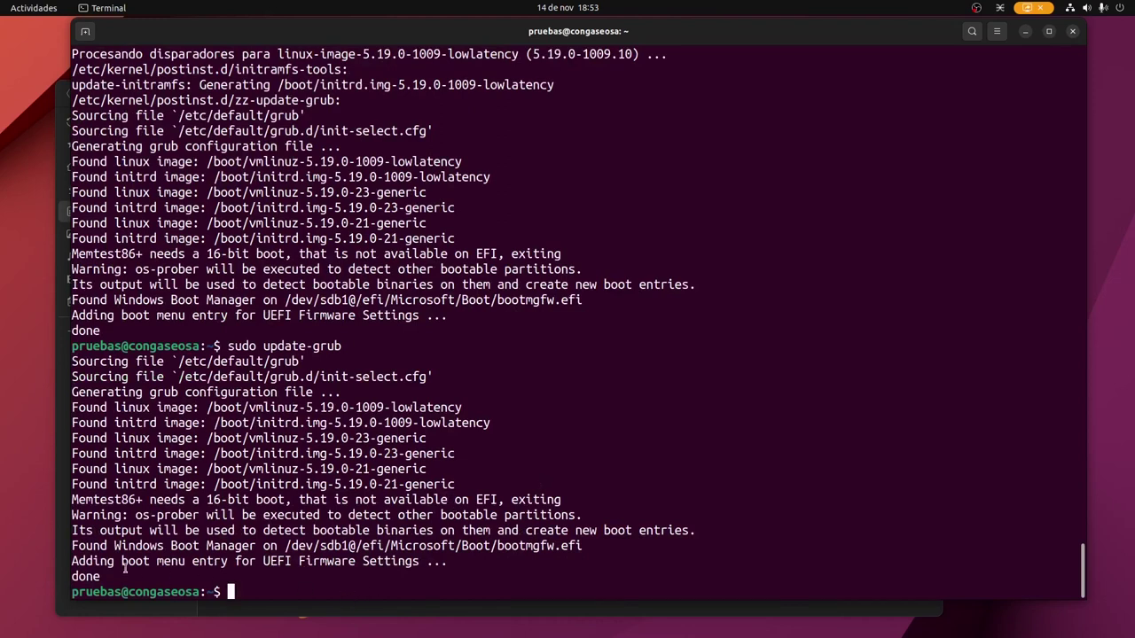
{"action": "left_click_drag", "start_coordinate": [70, 545], "coordinate": [568, 546]}
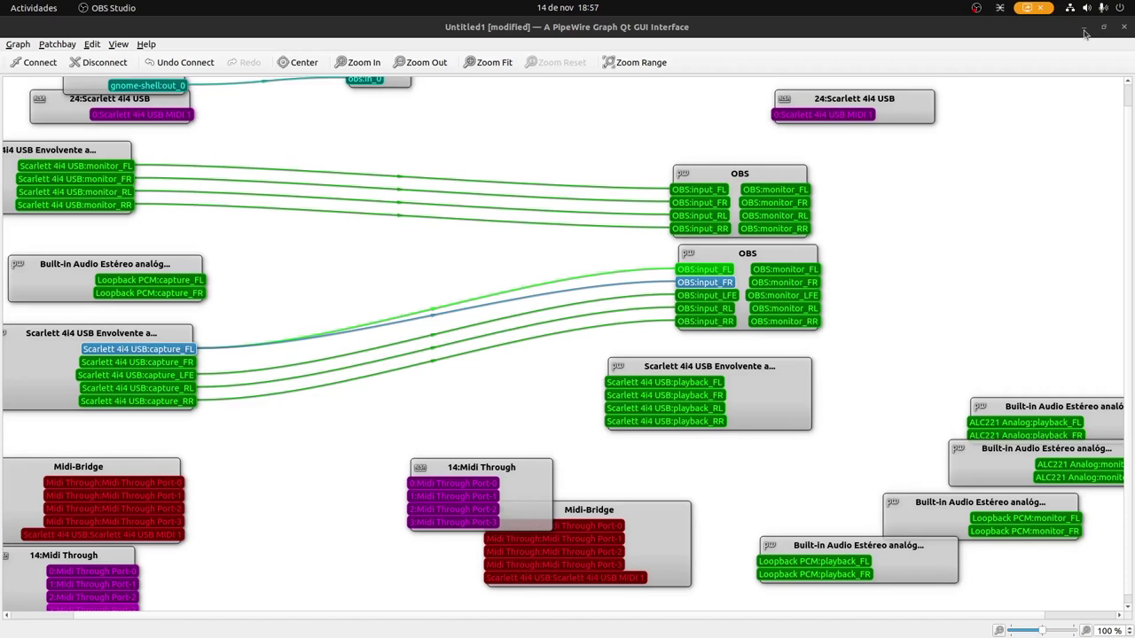
- Minimise the qpwgraph window to reveal the crash report dialog
{"action": "left_click", "coordinate": [1084, 29]}
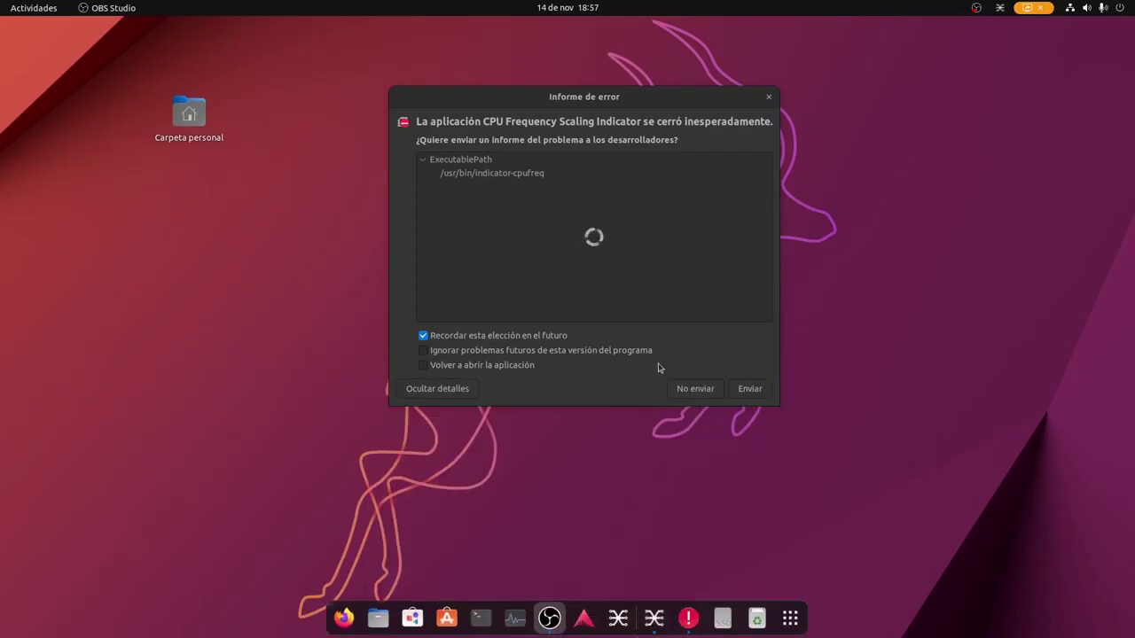
- Review the CPU Frequency Scaling Indicator crash report and dismiss it with No enviar
{"action": "left_click_drag", "start_coordinate": [511, 96], "coordinate": [491, 221]}
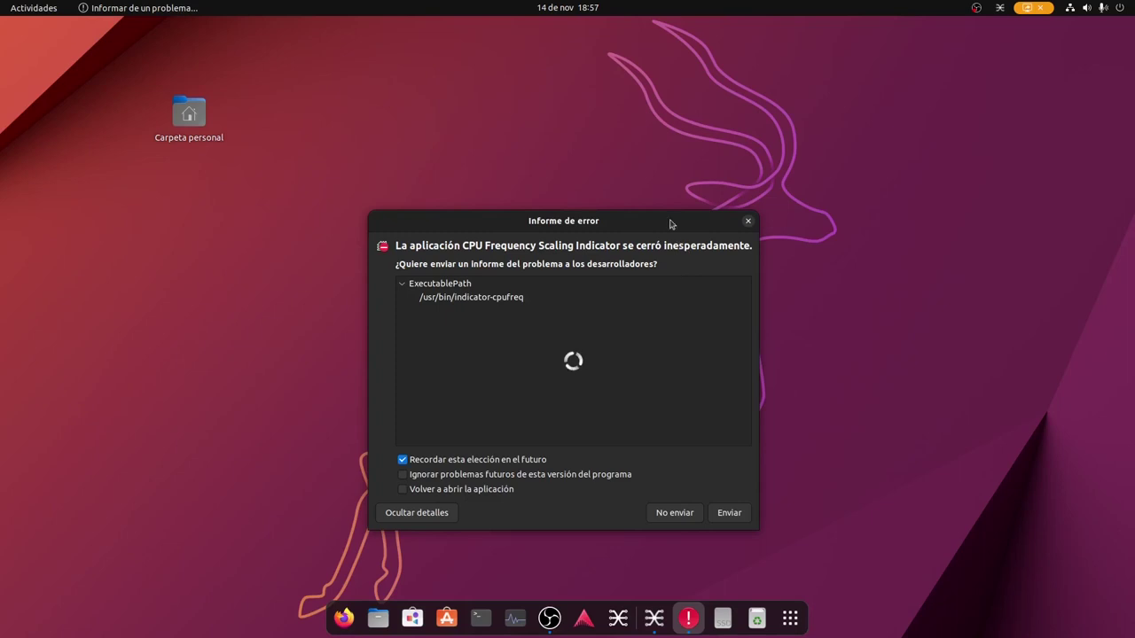
{"action": "left_click_drag", "start_coordinate": [674, 222], "coordinate": [718, 142]}
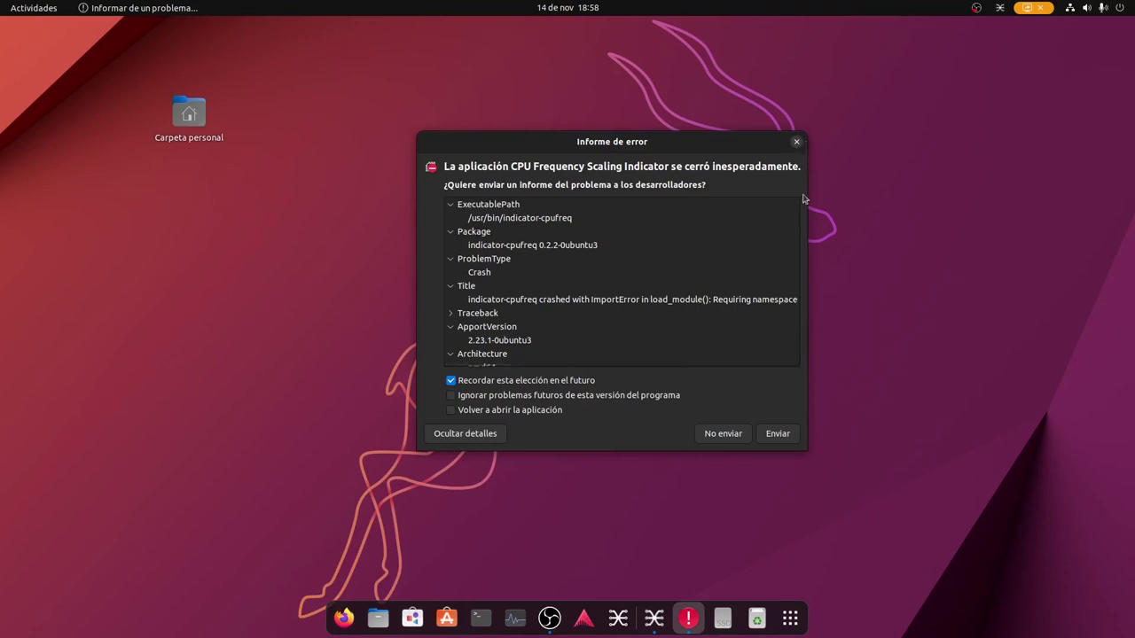
{"action": "left_click_drag", "start_coordinate": [694, 146], "coordinate": [746, 180]}
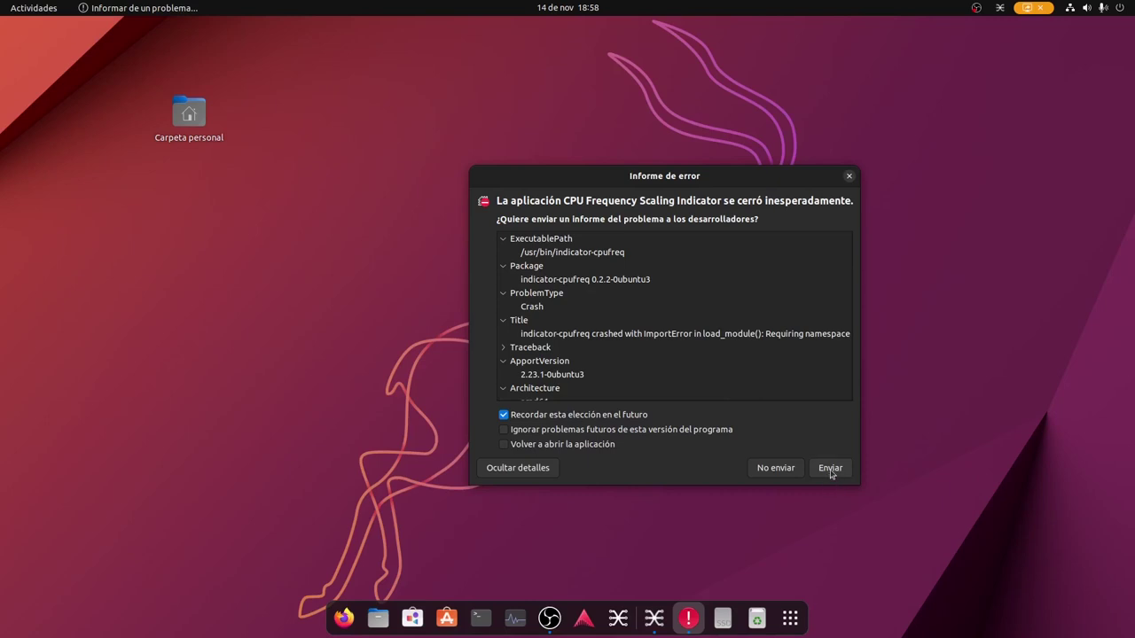
{"action": "left_click", "coordinate": [770, 471]}
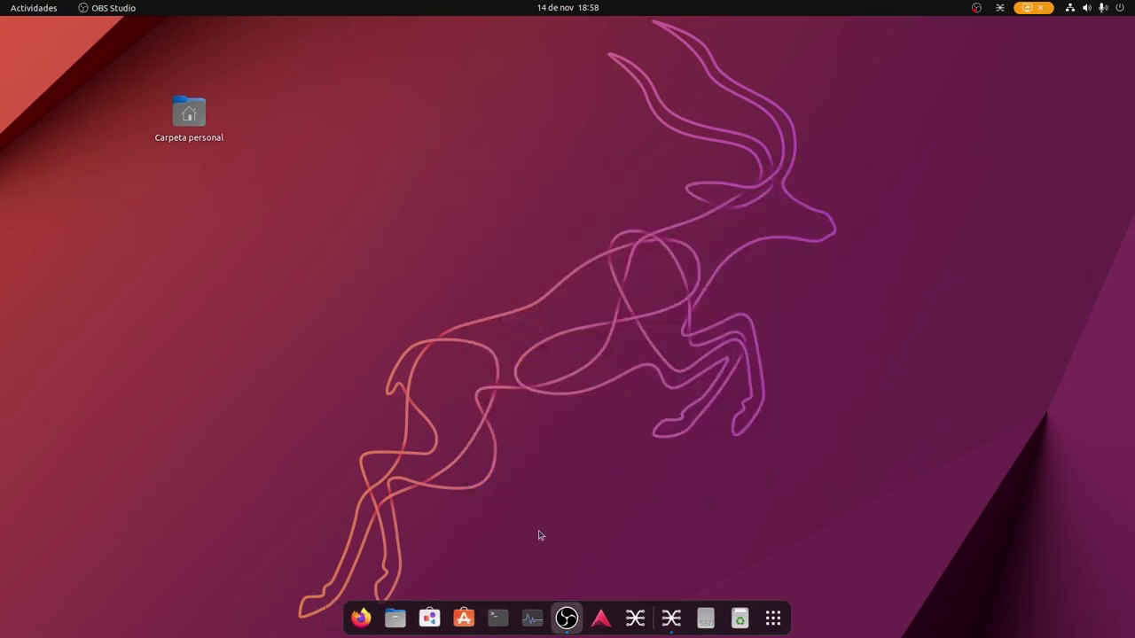
- Open a new terminal, move the file manager aside, and run uname -a to check the kernel
{"action": "left_click", "coordinate": [498, 618]}
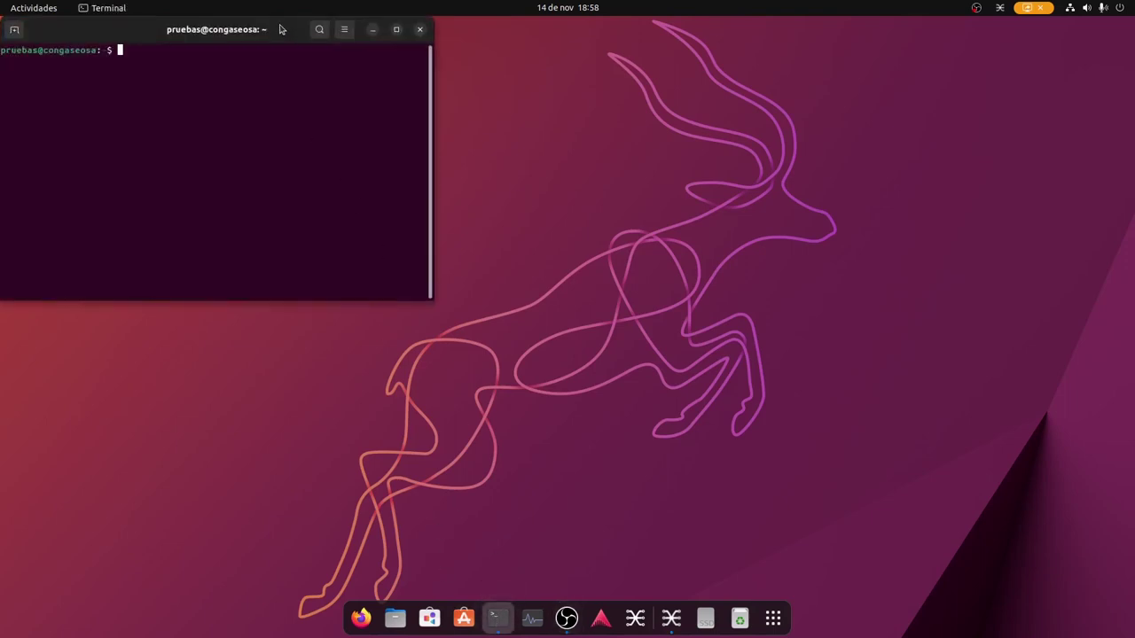
{"action": "left_click_drag", "start_coordinate": [283, 30], "coordinate": [410, 71]}
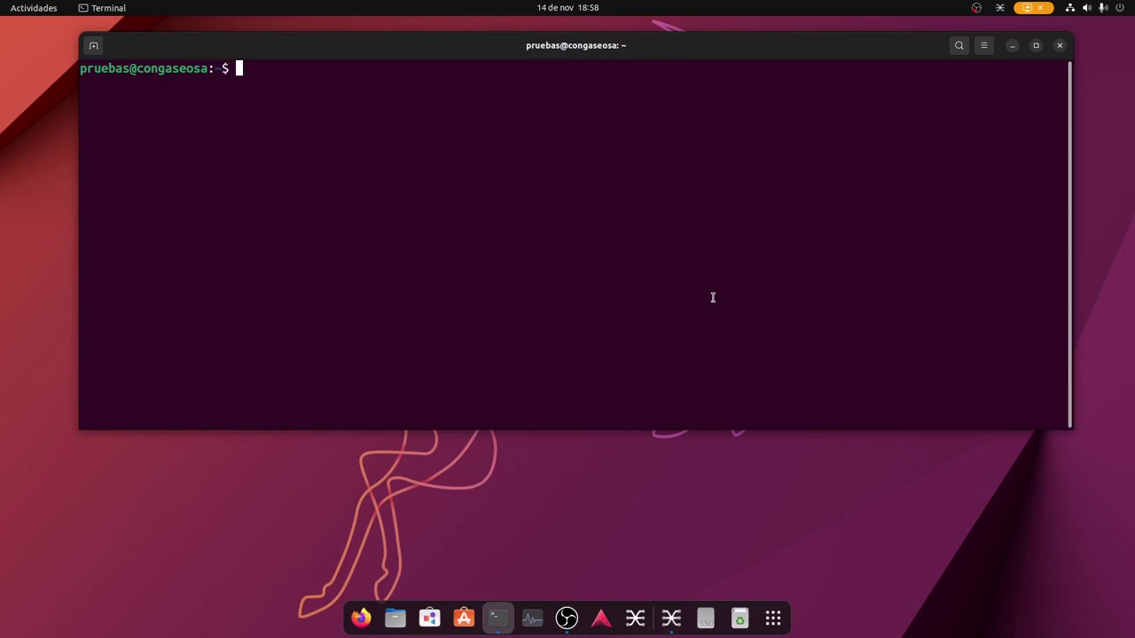
{"action": "left_click", "coordinate": [394, 618]}
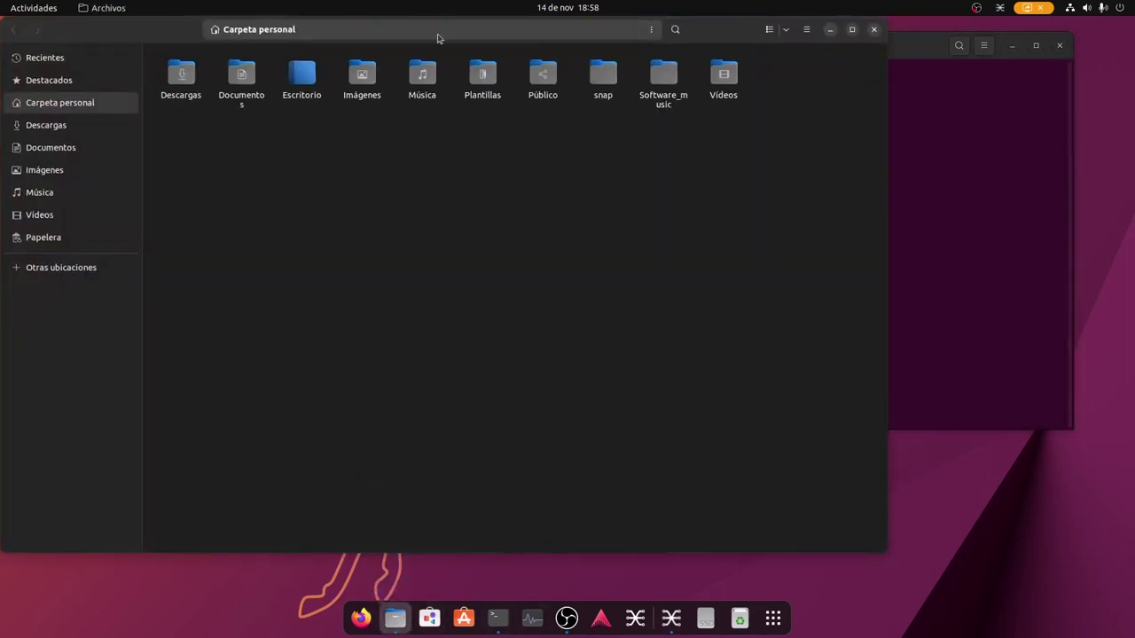
{"action": "left_click_drag", "start_coordinate": [707, 30], "coordinate": [0, 111]}
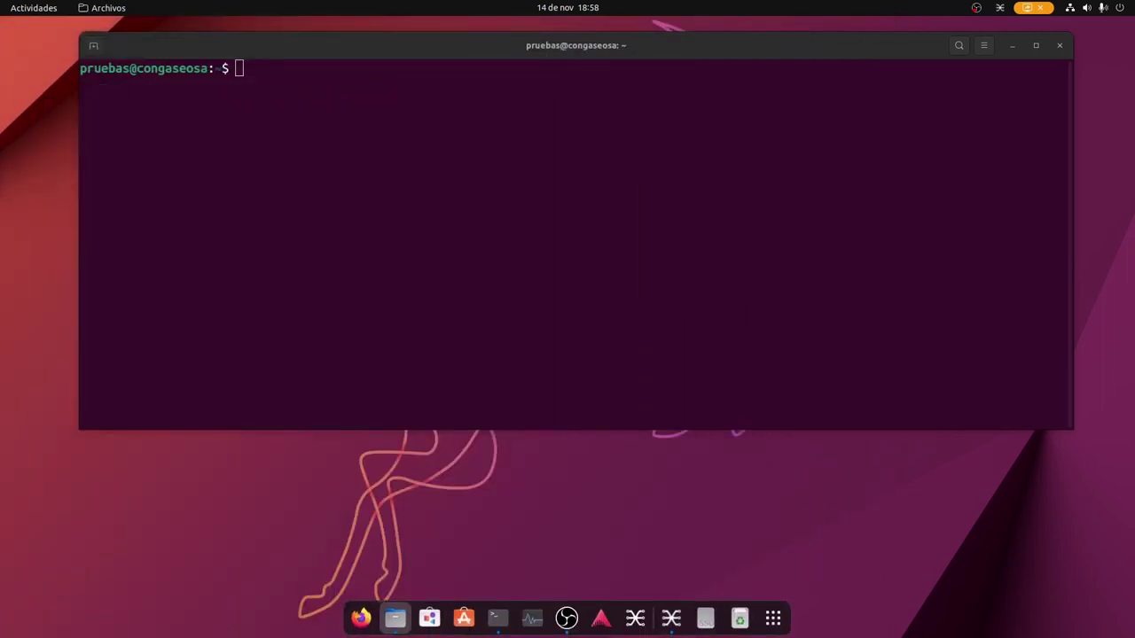
{"action": "type", "text": "uname -a"}
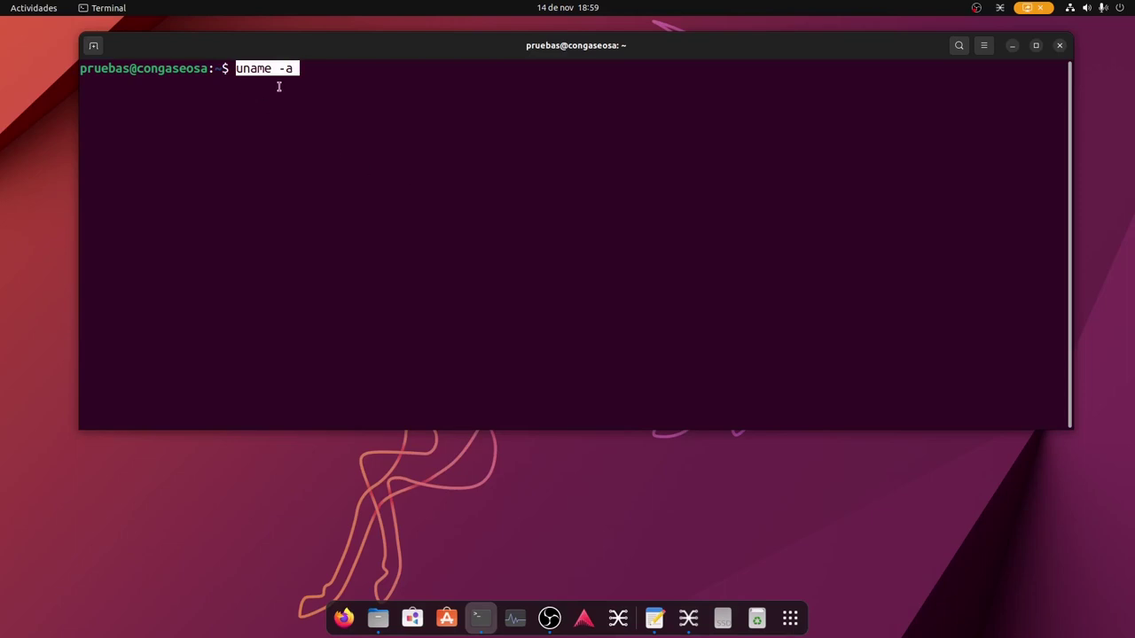
{"action": "key", "text": "Return"}
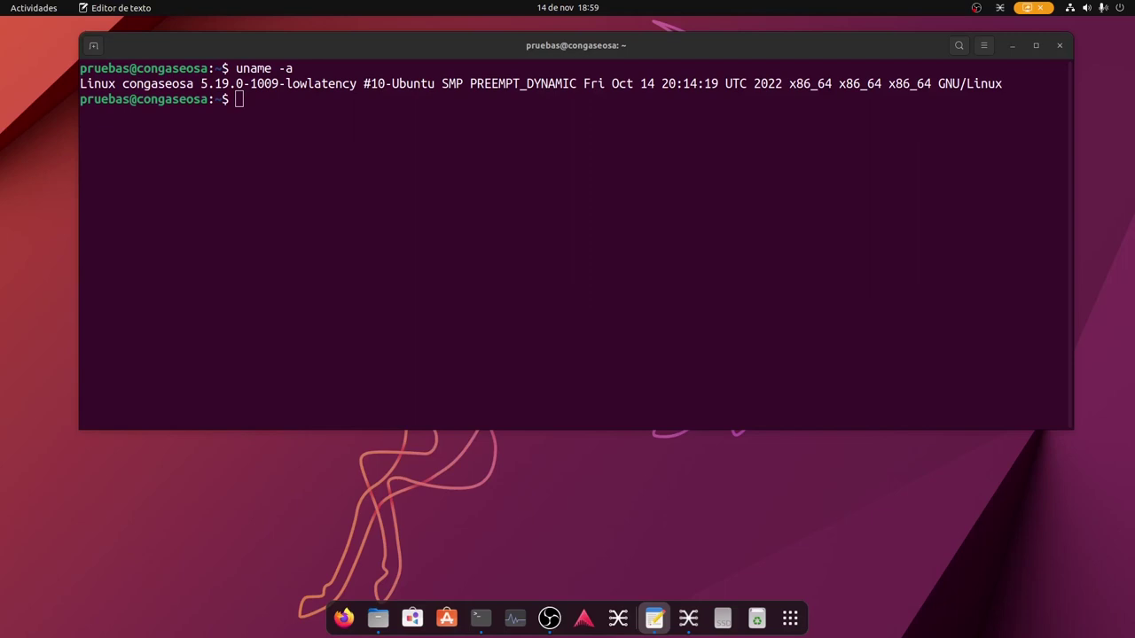
- Paste and run the PipeWire service status check in the terminal
{"action": "left_click", "coordinate": [286, 140]}
{"action": "right_click", "coordinate": [286, 139]}
{"action": "left_click", "coordinate": [326, 182]}
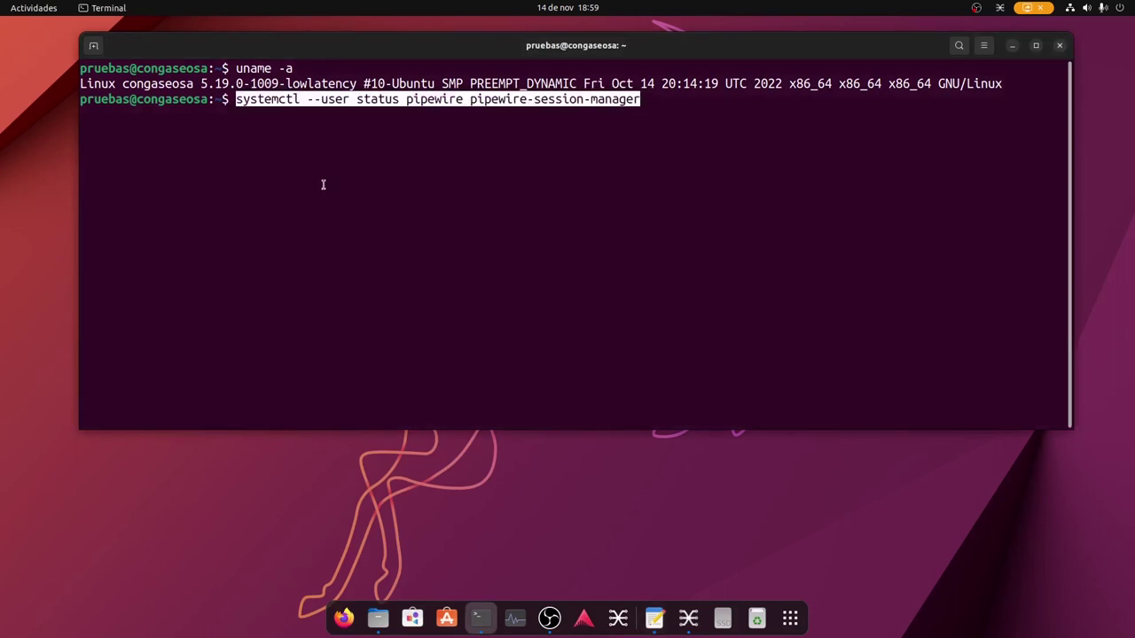
{"action": "key", "text": "Return"}
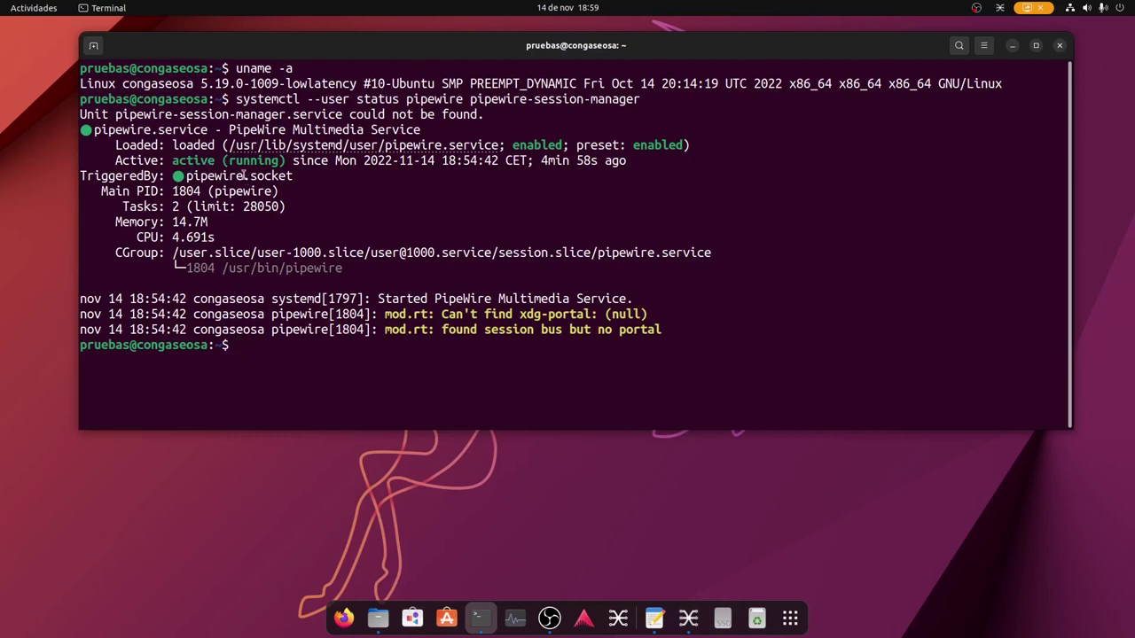
- Grab the next command from the text editor and return to the terminal prompt
{"action": "left_click", "coordinate": [654, 618]}
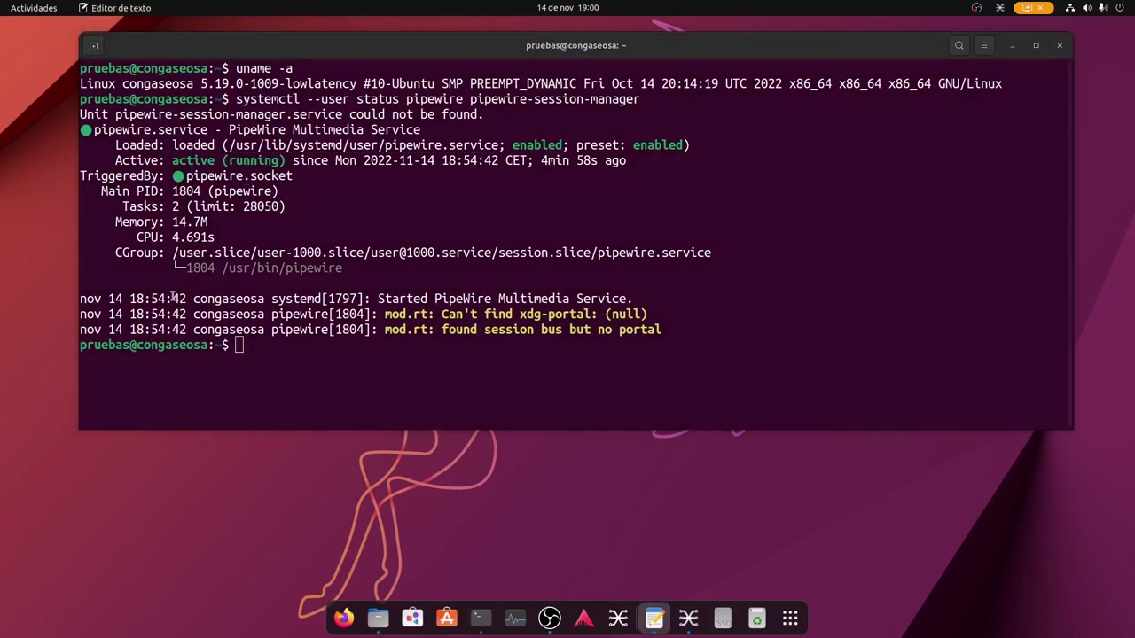
{"action": "left_click", "coordinate": [246, 358]}
{"action": "right_click", "coordinate": [248, 354]}
- Run pactl info and mark the 48000 Hz default sample rate in its output
{"action": "left_click", "coordinate": [297, 395]}
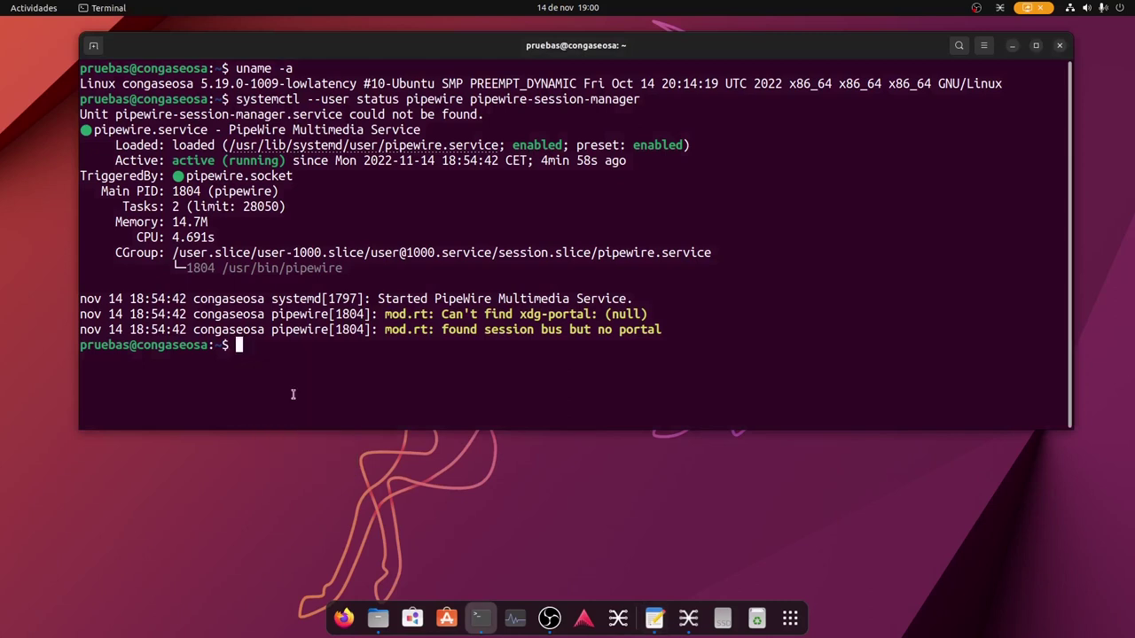
{"action": "key", "text": "Return"}
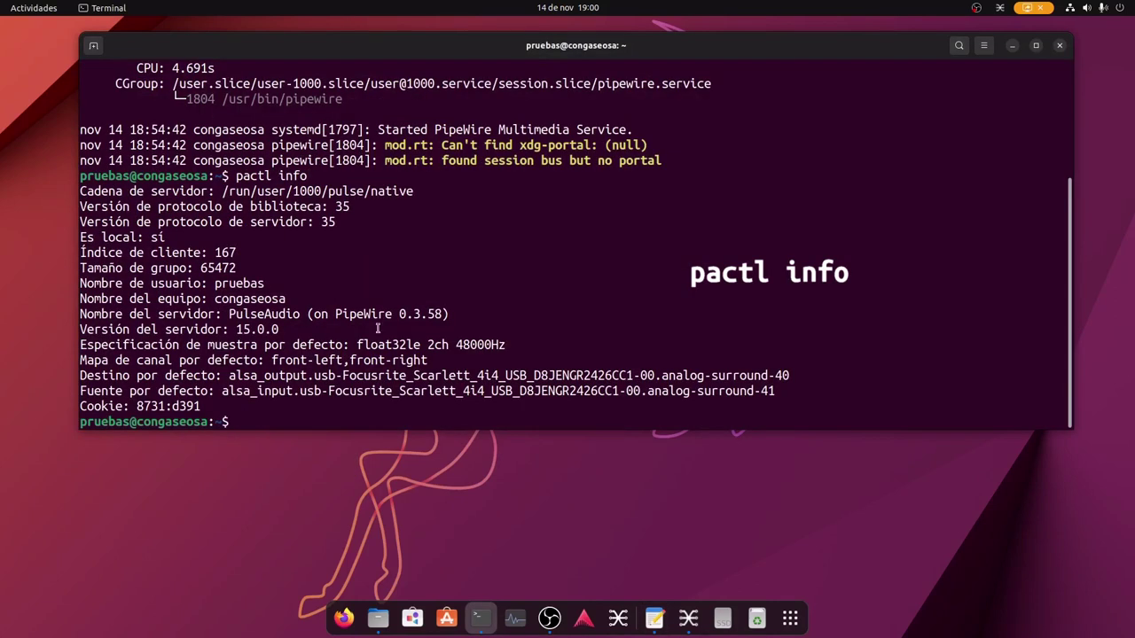
{"action": "left_click_drag", "start_coordinate": [456, 345], "coordinate": [492, 347]}
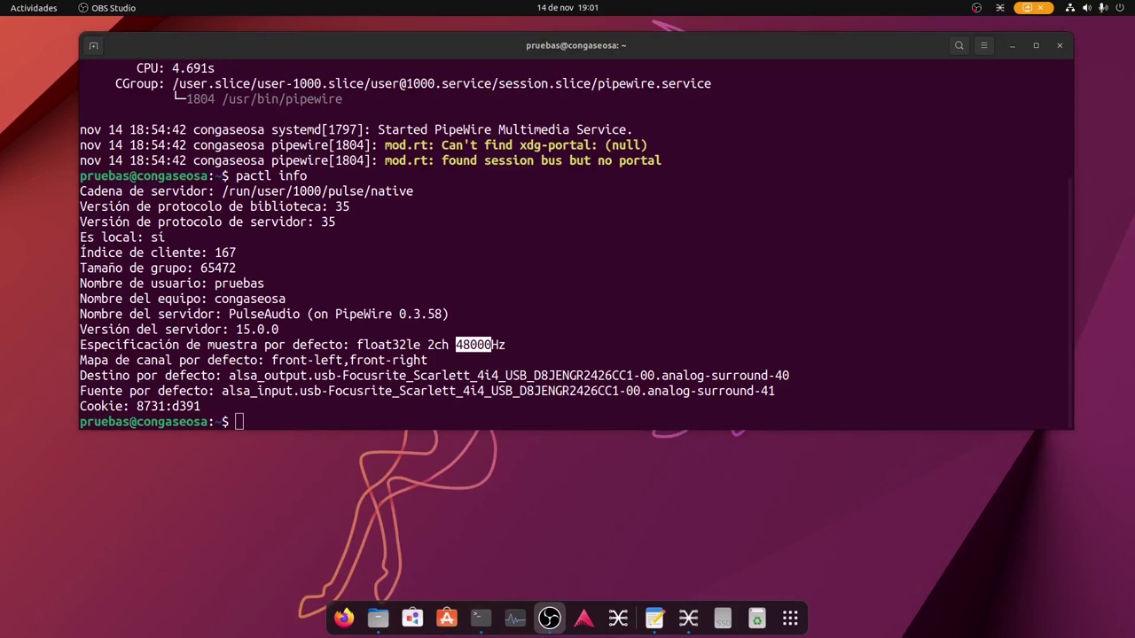
{"action": "left_click", "coordinate": [654, 618]}
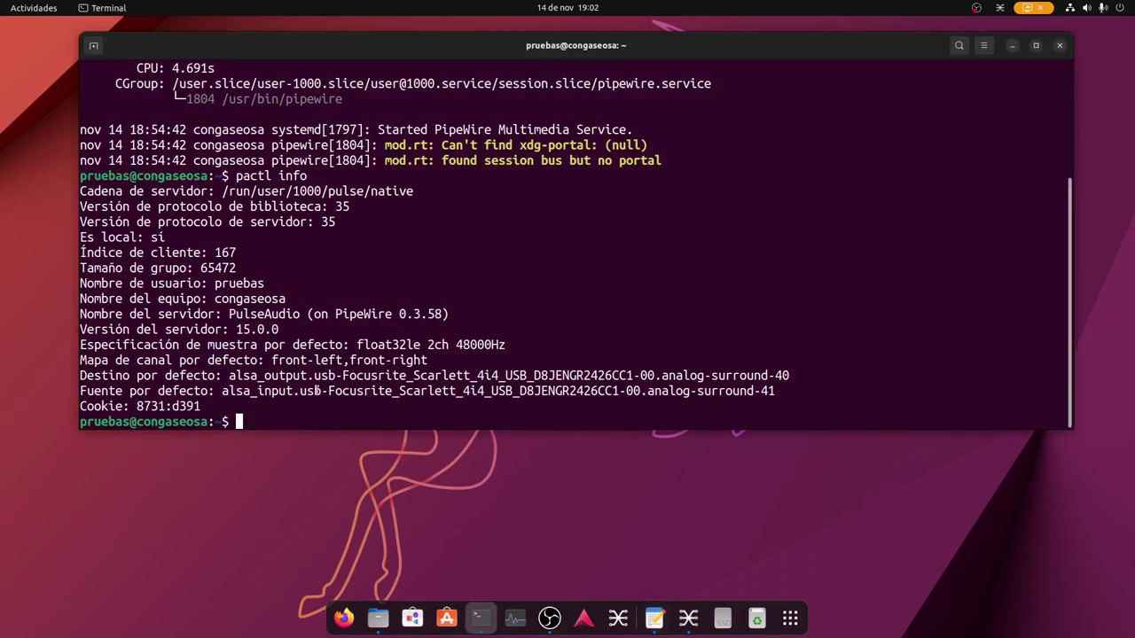
- Open /usr/share/pipewire/pipewire.conf in nano with sudo
{"action": "type", "text": "sudo nano"}
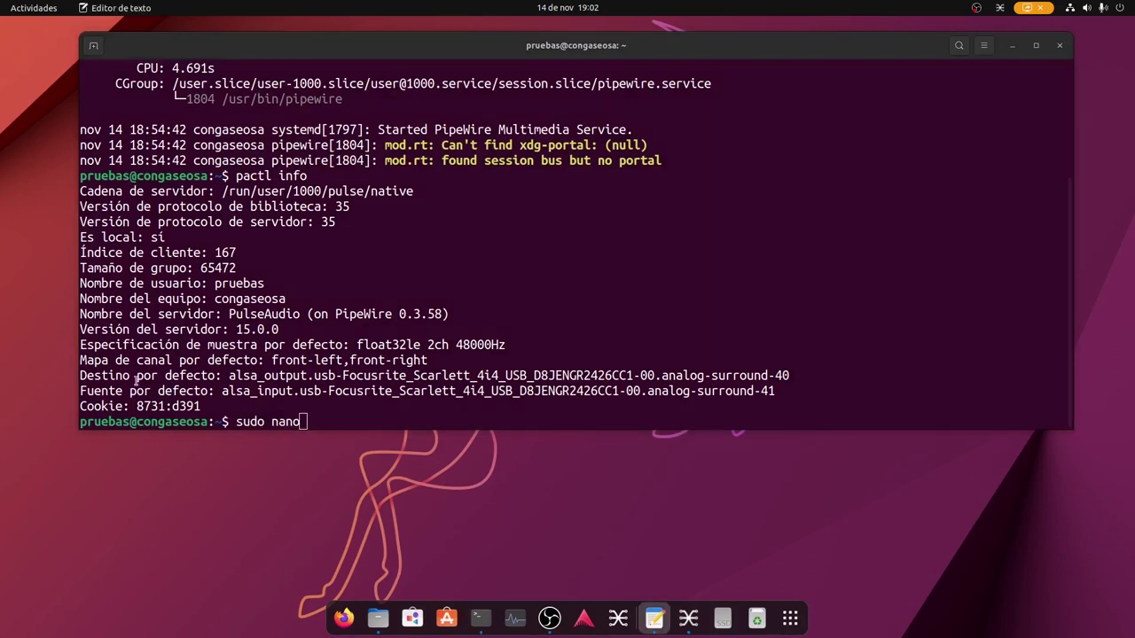
{"action": "left_click", "coordinate": [318, 418]}
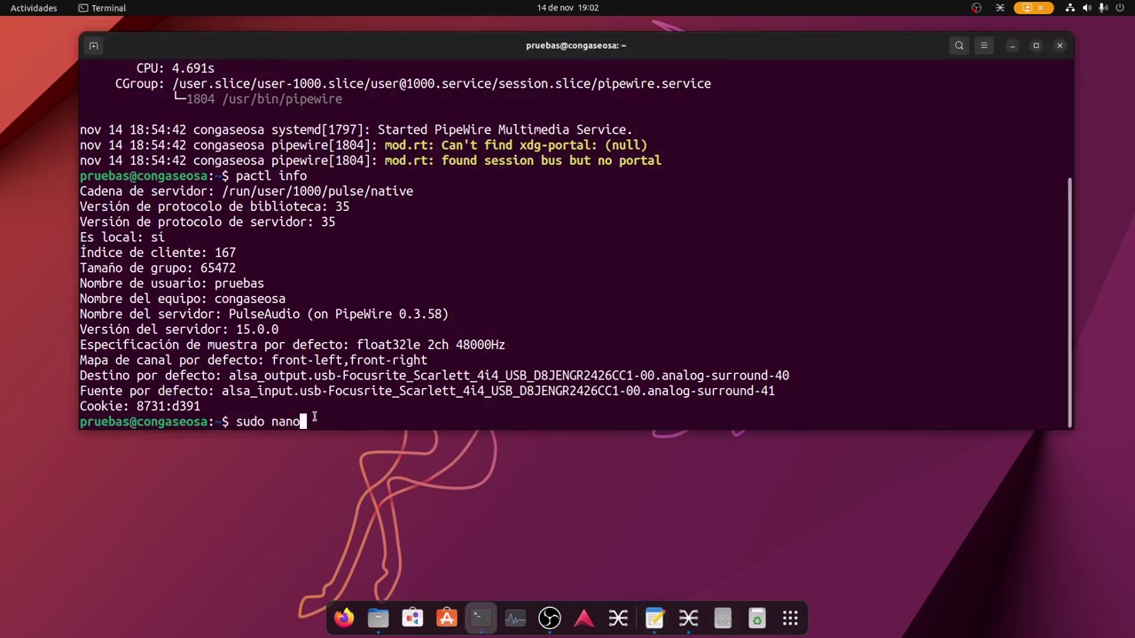
{"action": "right_click", "coordinate": [317, 422]}
{"action": "left_click", "coordinate": [359, 460]}
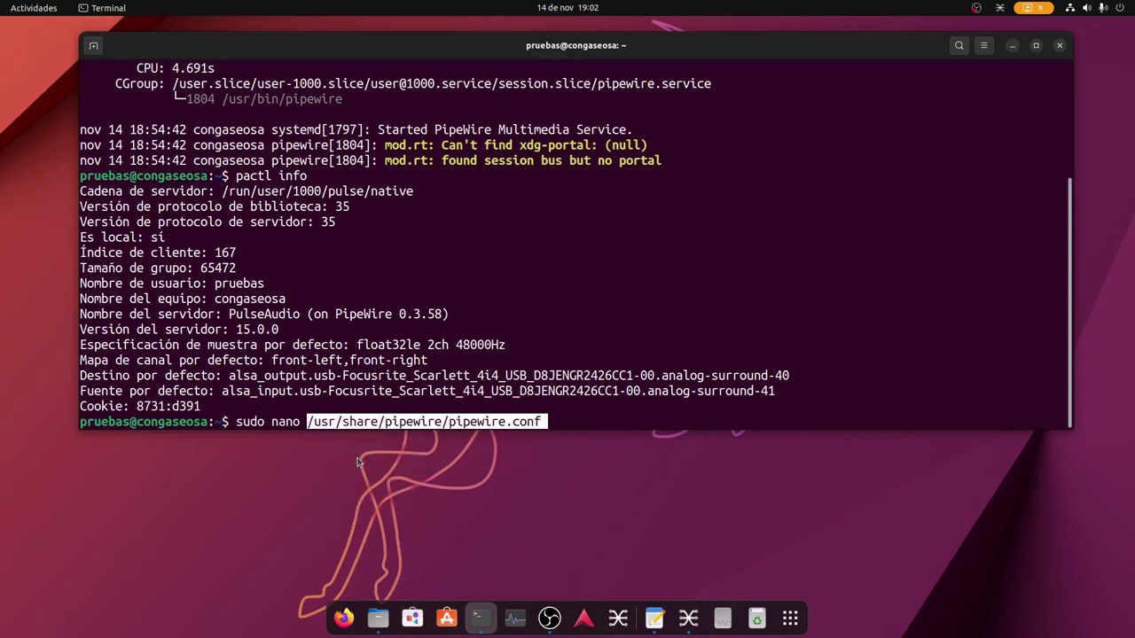
{"action": "key", "text": "Return"}
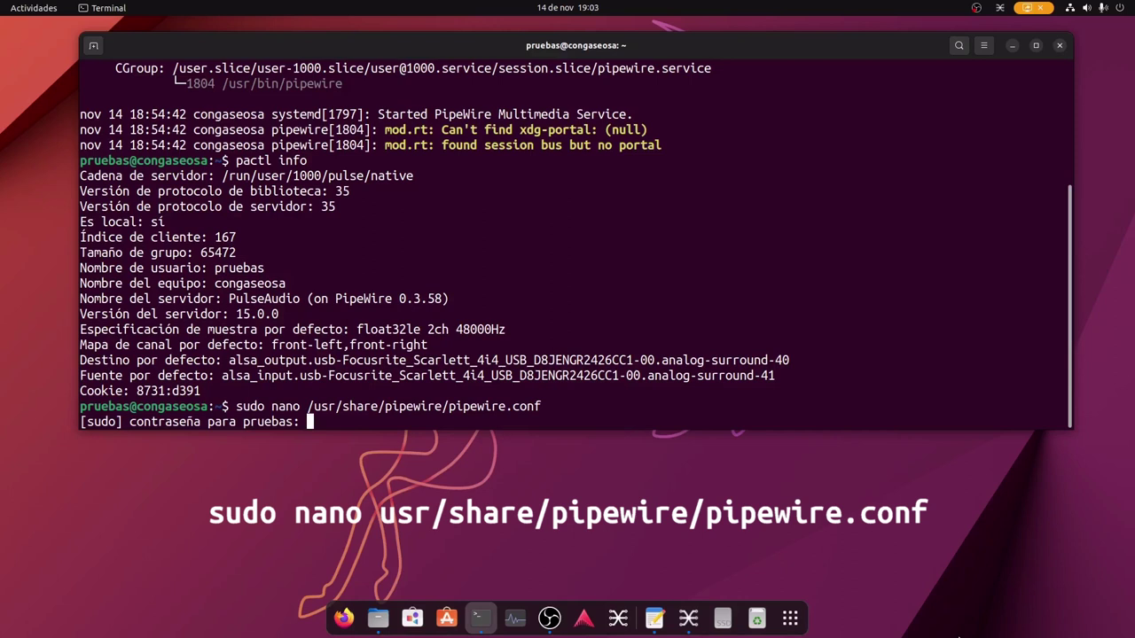
{"action": "key", "text": "Return"}
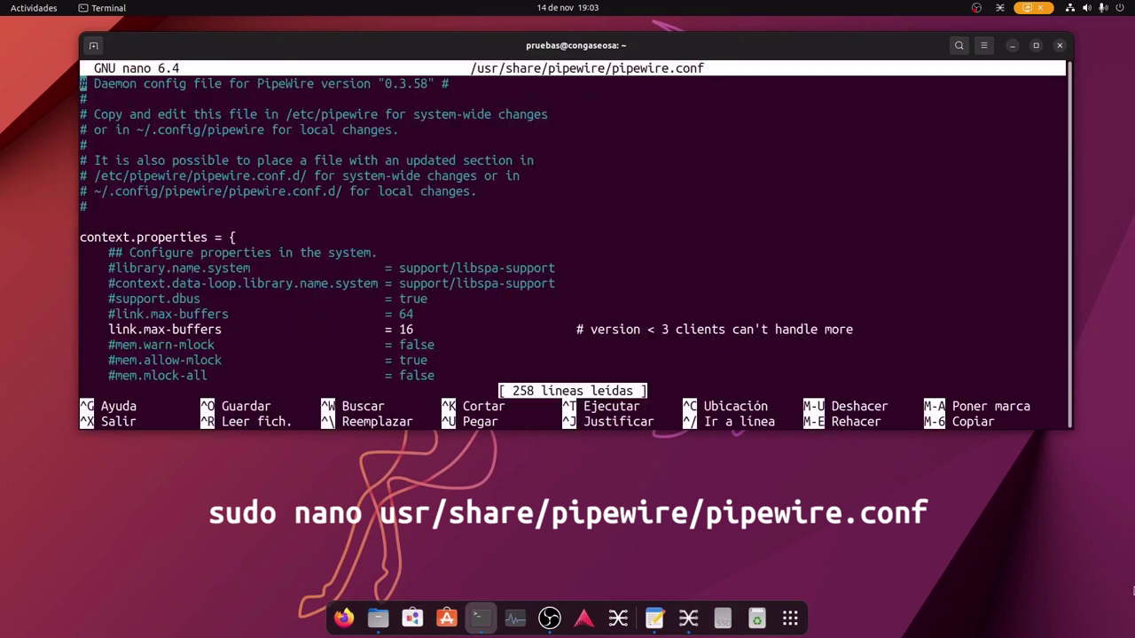
{"action": "left_click_drag", "start_coordinate": [1020, 432], "coordinate": [1016, 614]}
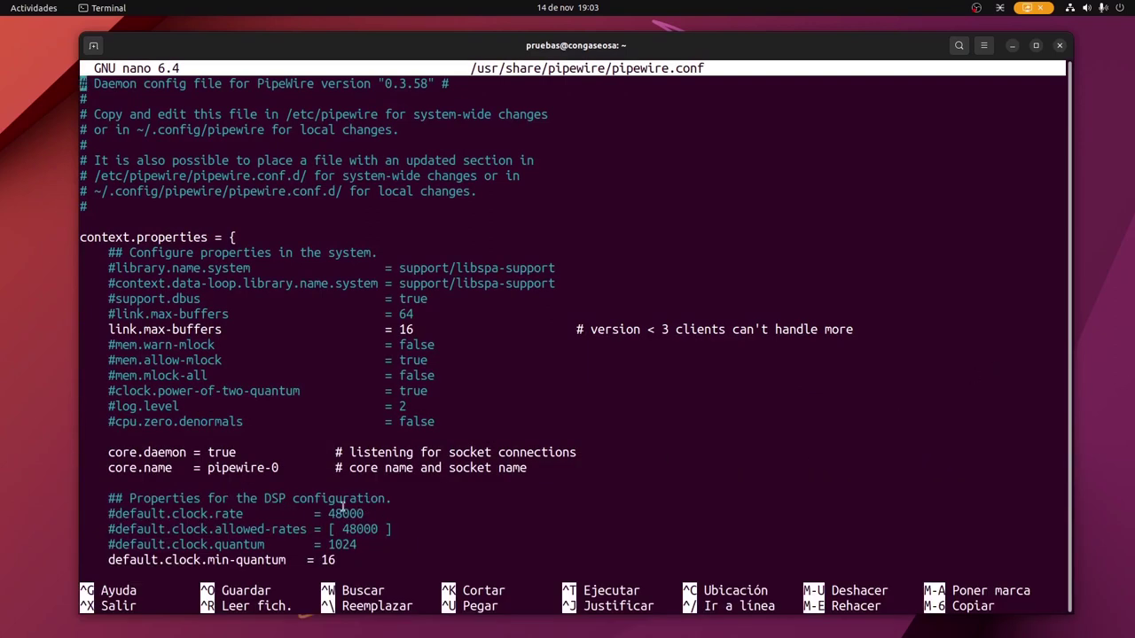
- Uncomment default.clock.rate, change 48000 to 44100, save the file and exit nano
{"action": "double_click", "coordinate": [139, 515]}
{"action": "key", "text": "Down"}
{"action": "key", "text": "Down"}
{"action": "key", "text": "Down"}
{"action": "key", "text": "Down"}
{"action": "key", "text": "Down"}
{"action": "key", "text": "Down"}
{"action": "key", "text": "Down"}
{"action": "key", "text": "Down"}
{"action": "key", "text": "Down"}
{"action": "key", "text": "Down"}
{"action": "key", "text": "Down"}
{"action": "key", "text": "Down"}
{"action": "key", "text": "Down"}
{"action": "key", "text": "Down"}
{"action": "key", "text": "Down"}
{"action": "key", "text": "Down"}
{"action": "key", "text": "Down"}
{"action": "key", "text": "Down"}
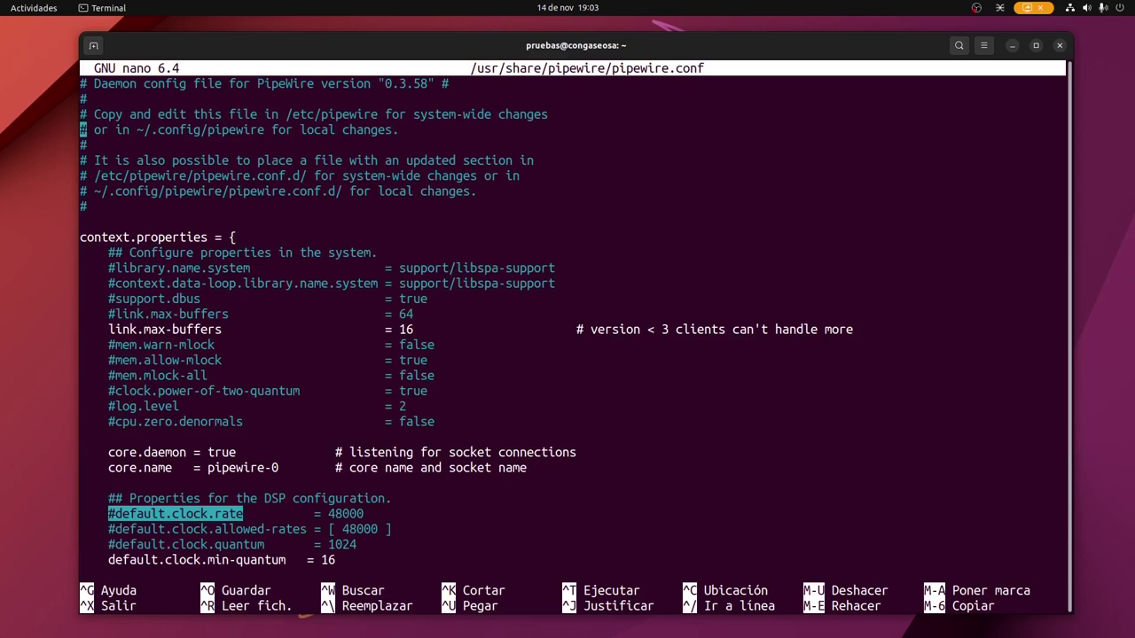
{"action": "key", "text": "Down"}
{"action": "key", "text": "Down"}
{"action": "key", "text": "Down"}
{"action": "key", "text": "Down"}
{"action": "key", "text": "Down"}
{"action": "key", "text": "Down"}
{"action": "key", "text": "Down"}
{"action": "key", "text": "Down"}
{"action": "key", "text": "Down"}
{"action": "key", "text": "Right"}
{"action": "key", "text": "Right"}
{"action": "key", "text": "Right"}
{"action": "key", "text": "Right"}
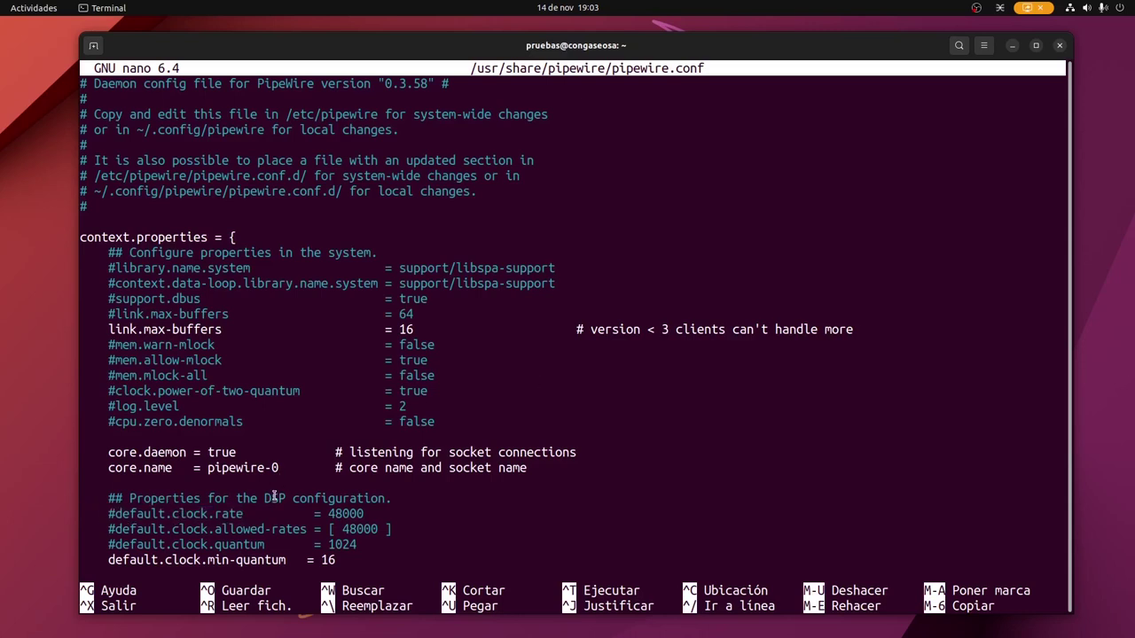
{"action": "key", "text": "Delete"}
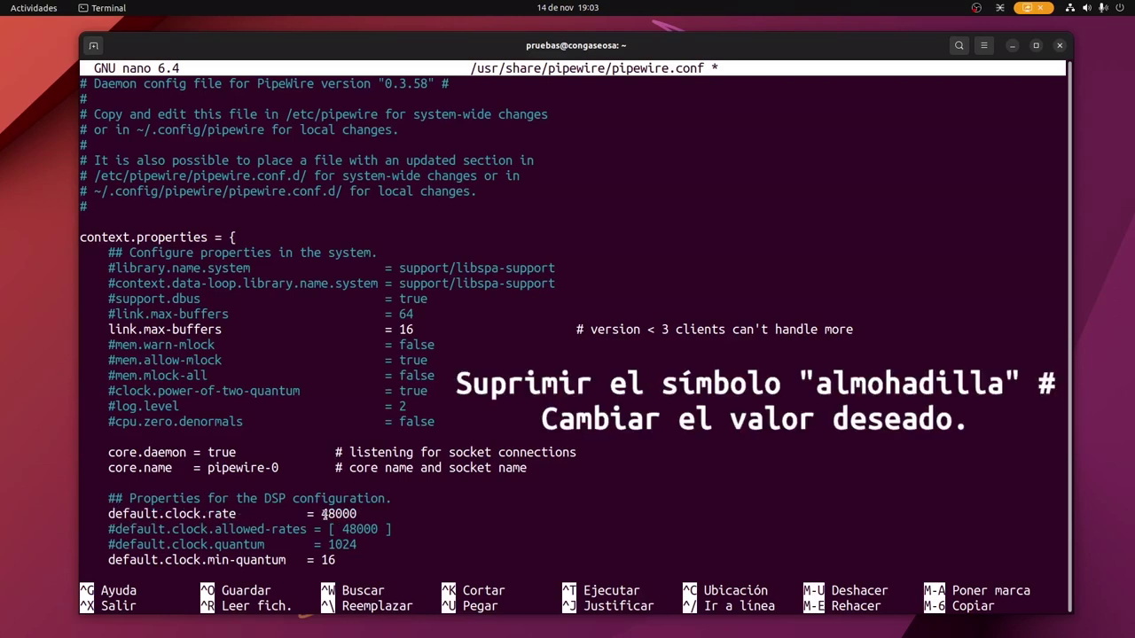
{"action": "left_click_drag", "start_coordinate": [322, 515], "coordinate": [356, 515]}
{"action": "key", "text": "Delete"}
{"action": "type", "text": "44100"}
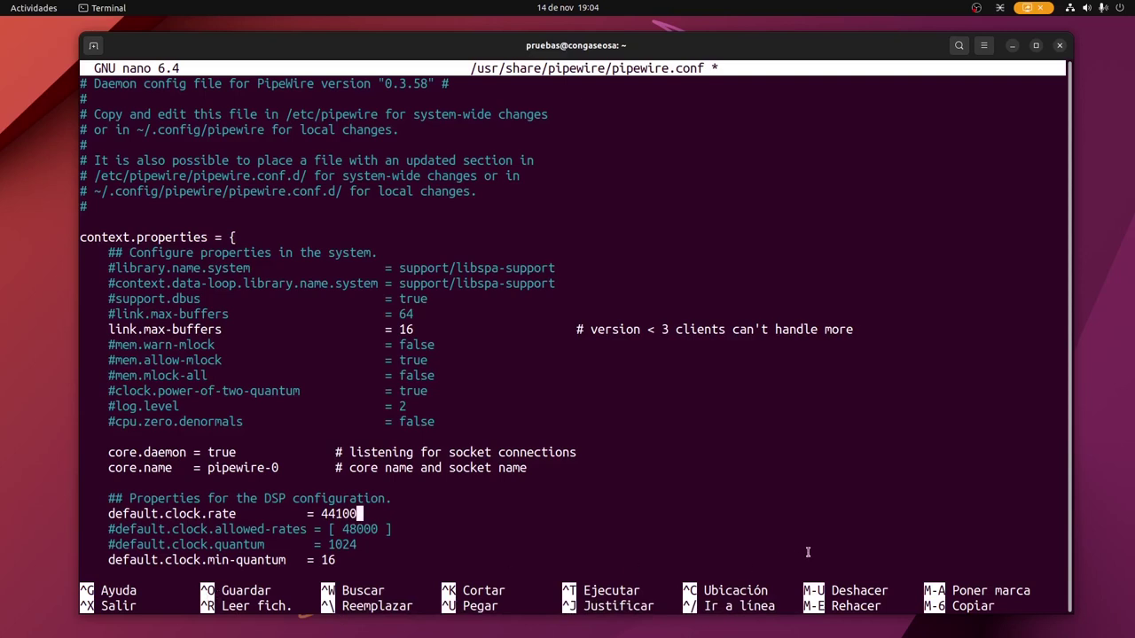
{"action": "key", "text": "ctrl+o"}
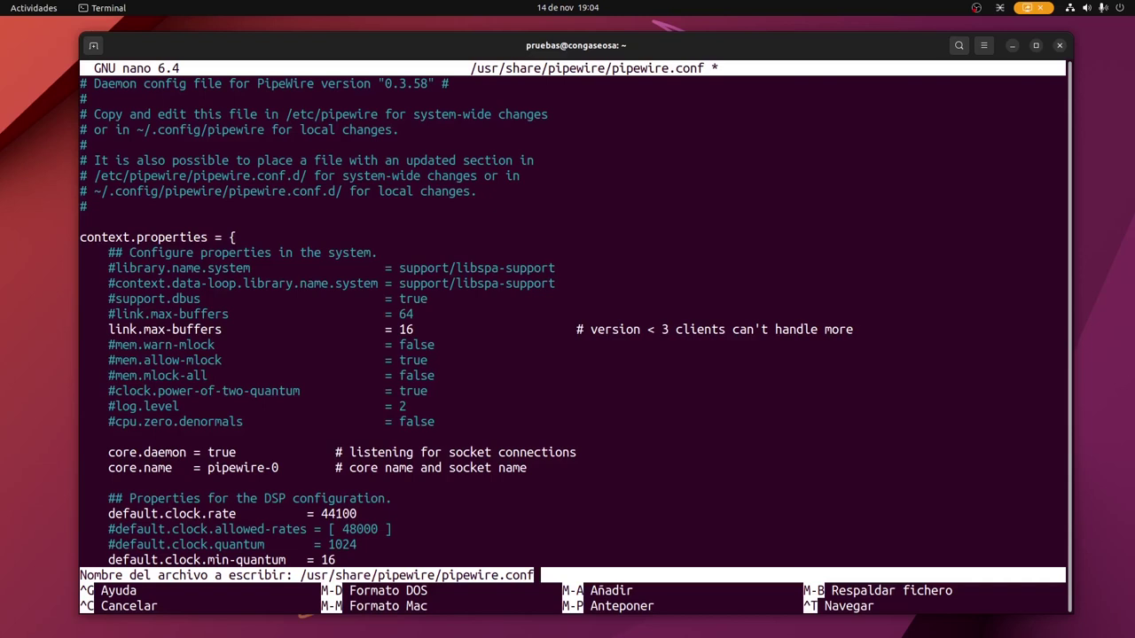
{"action": "key", "text": "Return"}
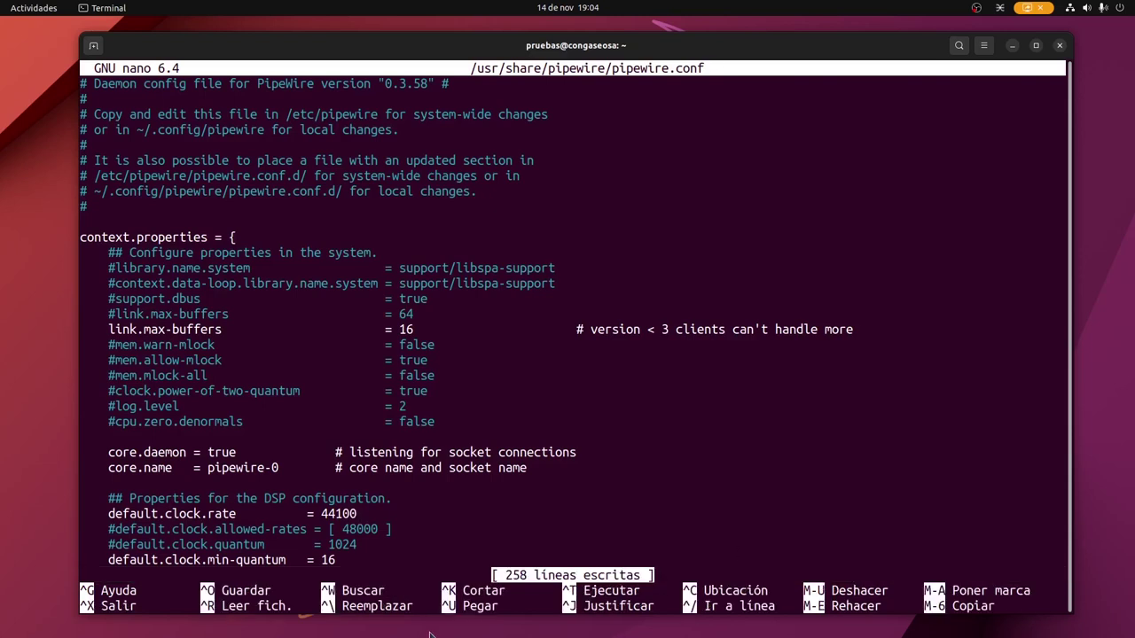
{"action": "key", "text": "ctrl+x"}
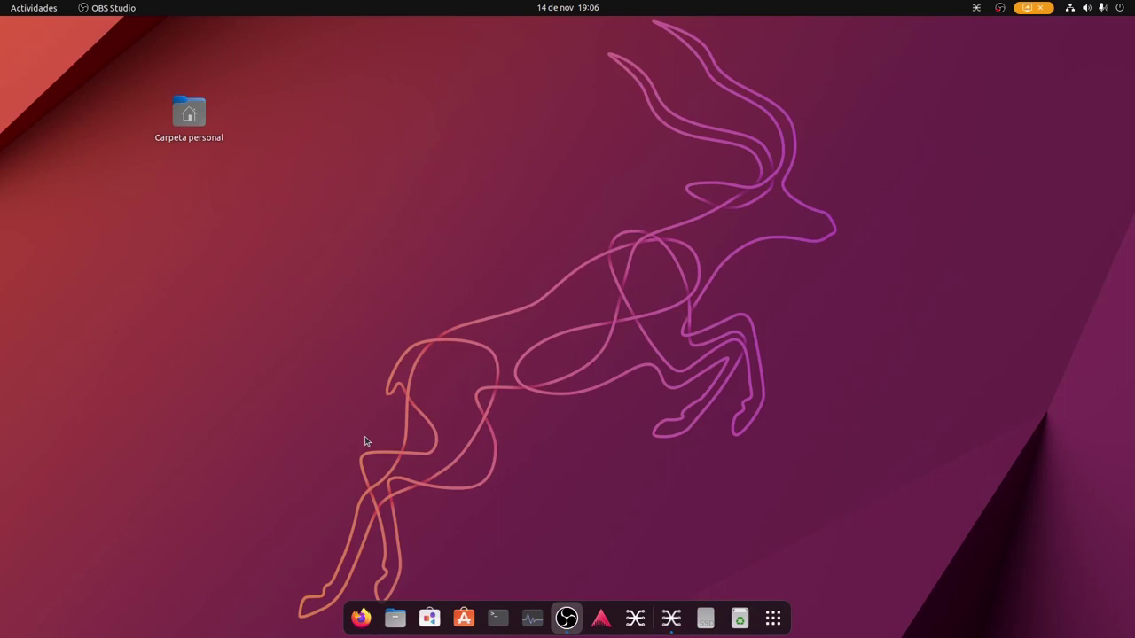
- Run pactl info in a new terminal, verify the 44100Hz default sample rate, then close it
{"action": "left_click", "coordinate": [497, 617]}
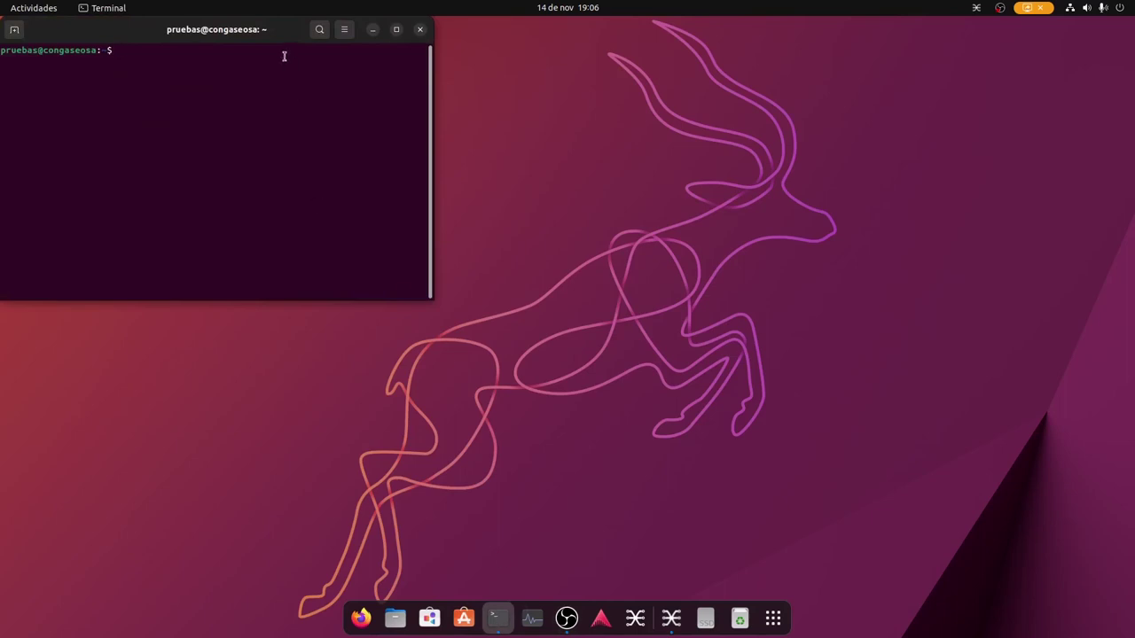
{"action": "left_click_drag", "start_coordinate": [292, 33], "coordinate": [573, 139]}
{"action": "type", "text": "pactl info"}
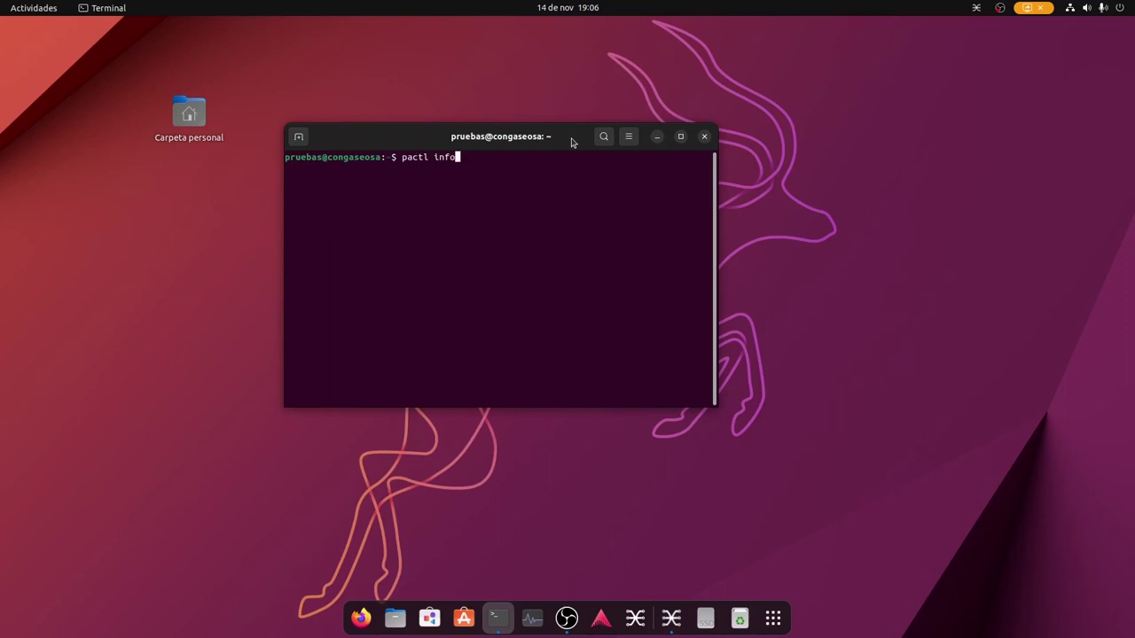
{"action": "key", "text": "Return"}
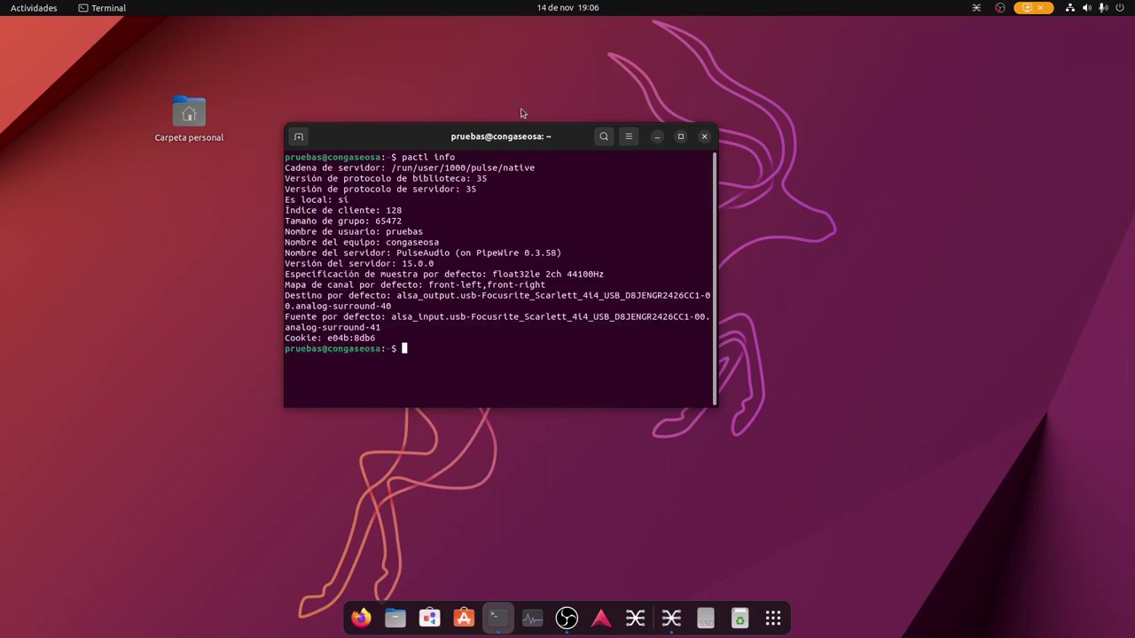
{"action": "left_click_drag", "start_coordinate": [567, 274], "coordinate": [594, 274]}
{"action": "left_click", "coordinate": [705, 138]}
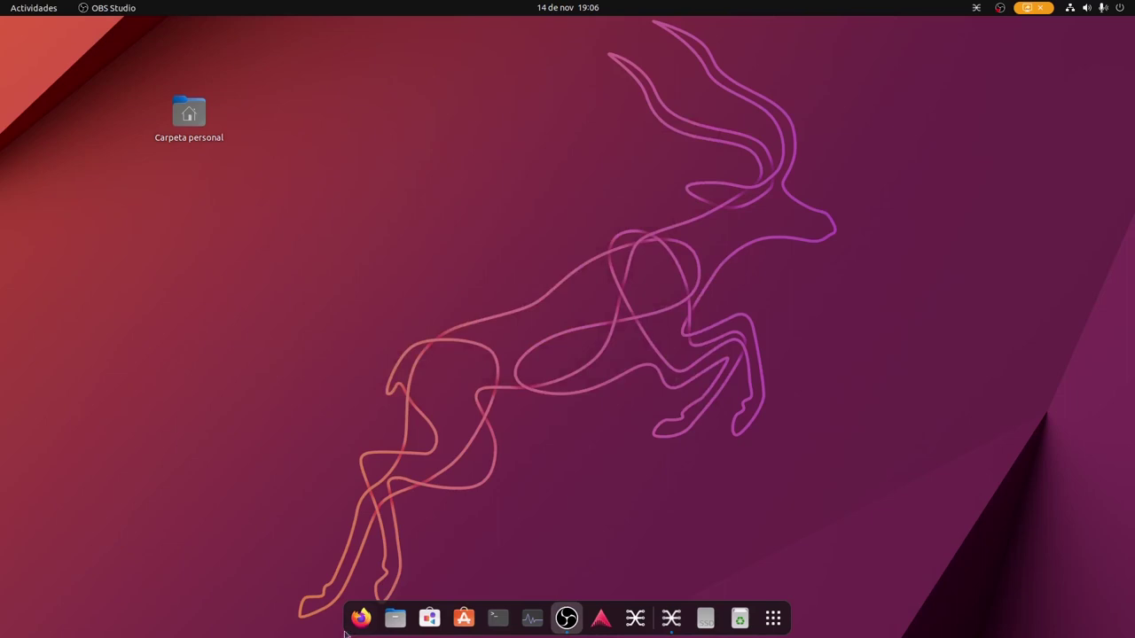
- Launch Cadence and set the CPU scaling governor to performance
{"action": "left_click", "coordinate": [773, 619]}
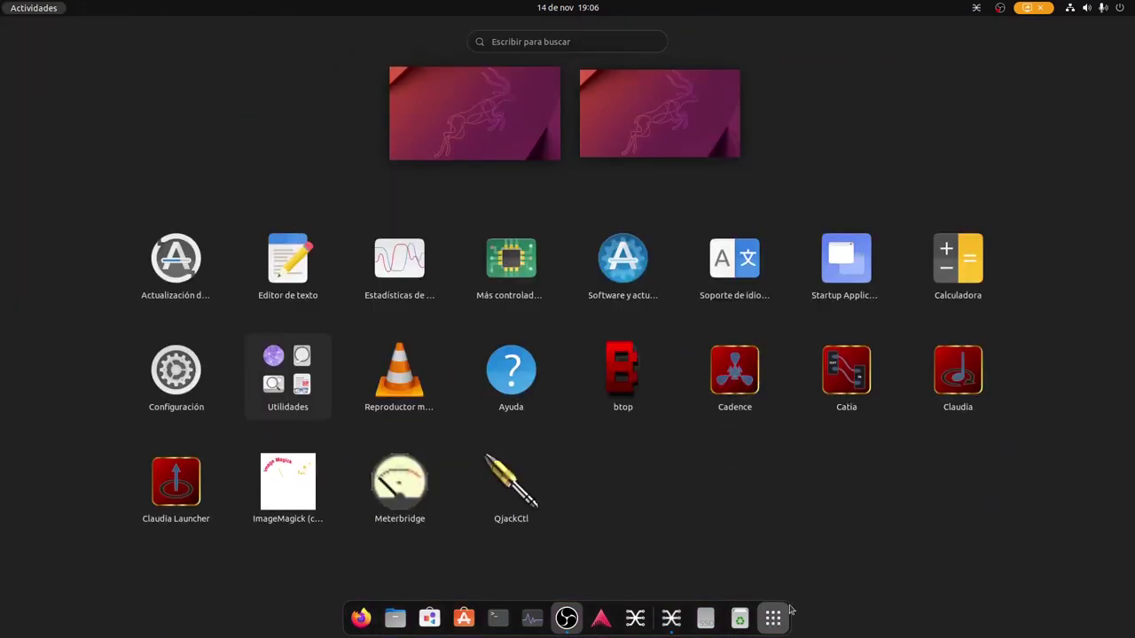
{"action": "left_click", "coordinate": [732, 381]}
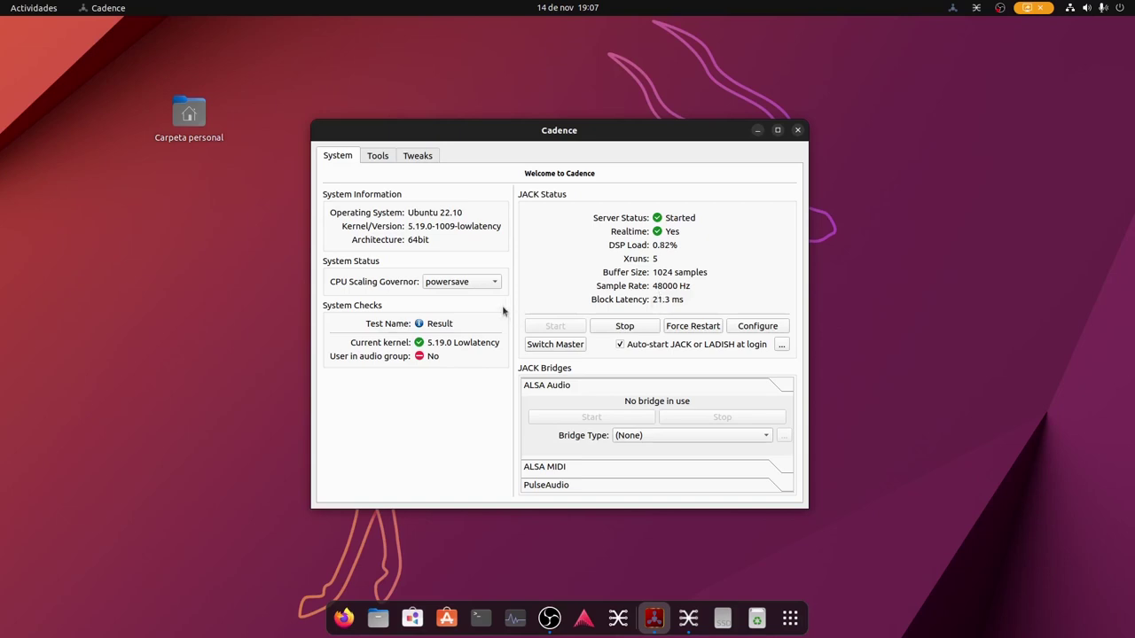
{"action": "left_click", "coordinate": [462, 284]}
{"action": "left_click", "coordinate": [454, 268]}
- Set the ALSA bridge to ALSA -> PulseAudio -> JACK (Plugin) and stop the JACK server
{"action": "left_click", "coordinate": [760, 438]}
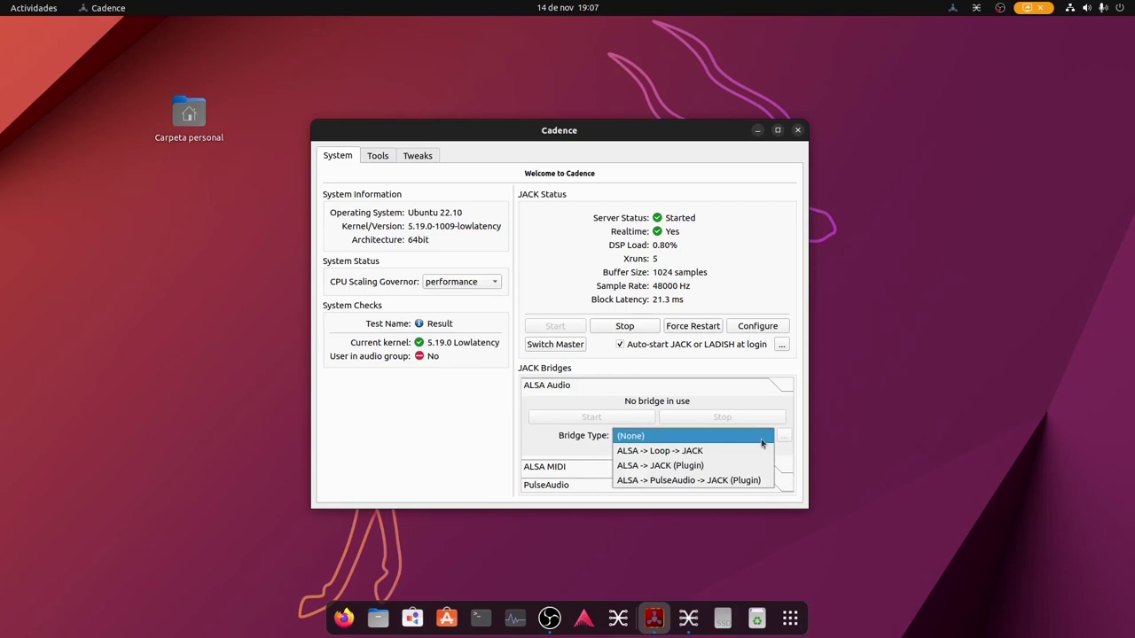
{"action": "left_click", "coordinate": [680, 480]}
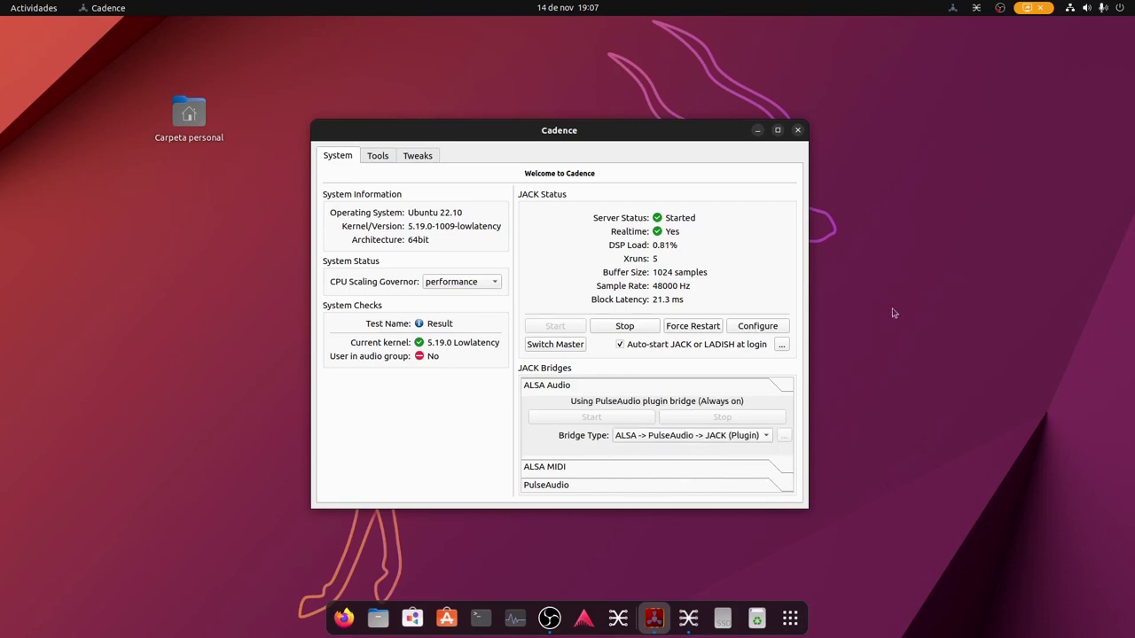
{"action": "left_click", "coordinate": [625, 326]}
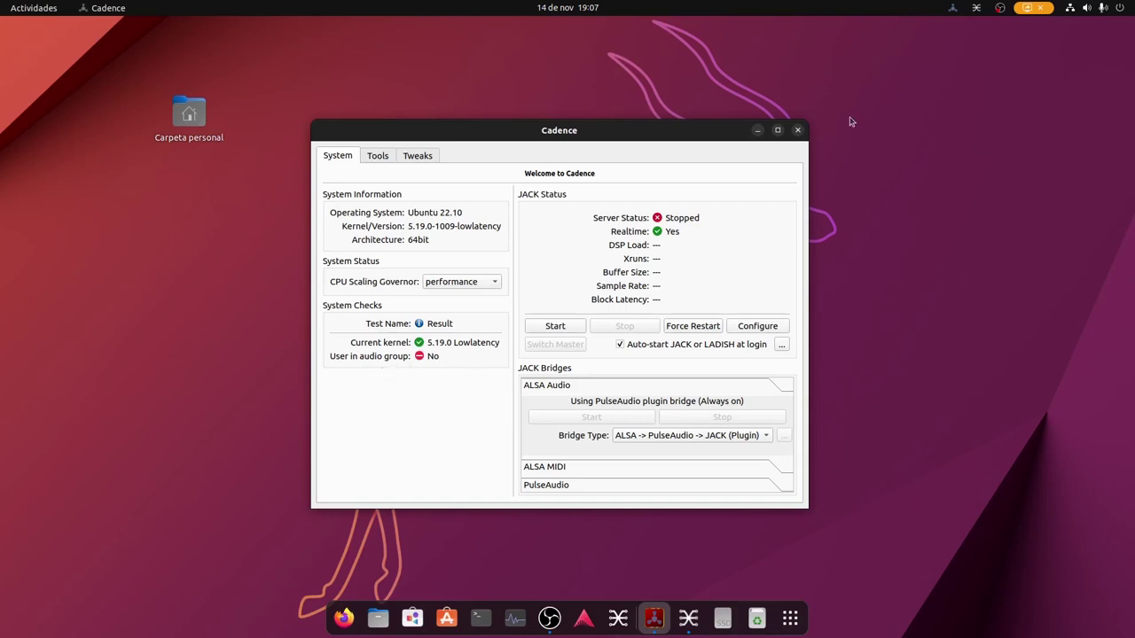
- Close Cadence, open a larger terminal window and enlarge its text
{"action": "left_click", "coordinate": [797, 131]}
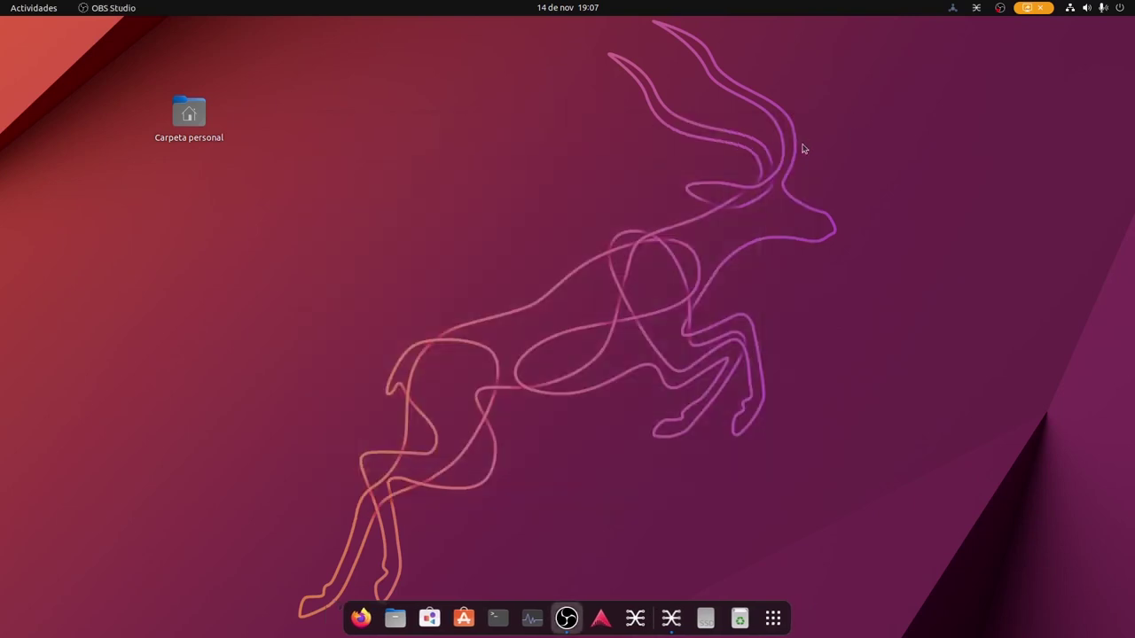
{"action": "left_click", "coordinate": [498, 620]}
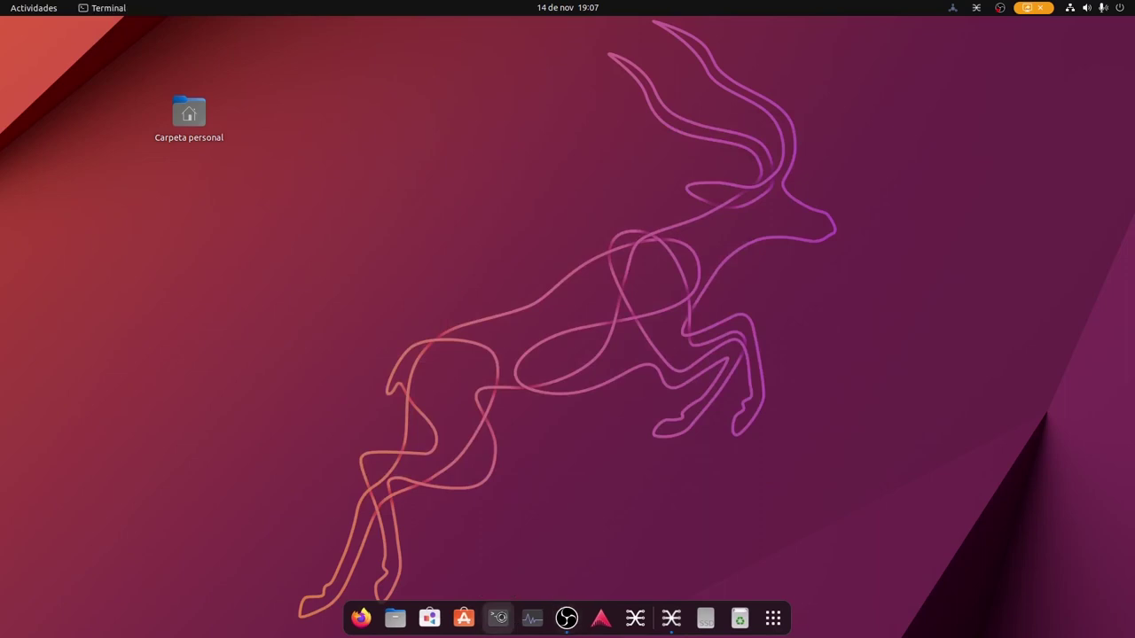
{"action": "left_click_drag", "start_coordinate": [743, 395], "coordinate": [982, 448]}
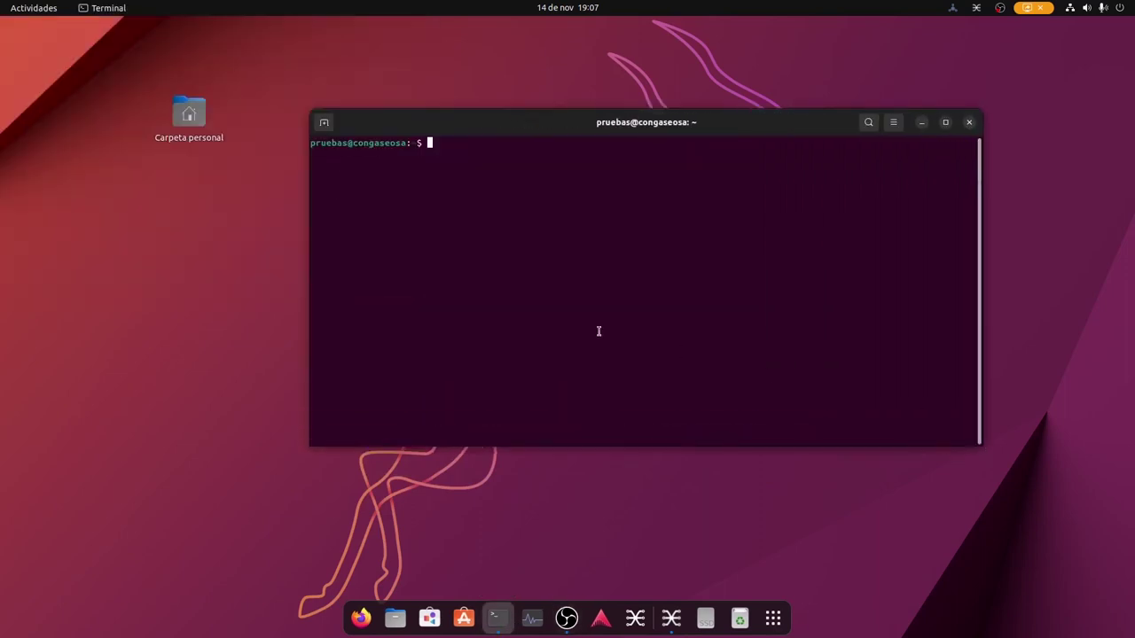
{"action": "key", "text": "ctrl+plus"}
{"action": "key", "text": "ctrl+plus"}
{"action": "key", "text": "ctrl+plus"}
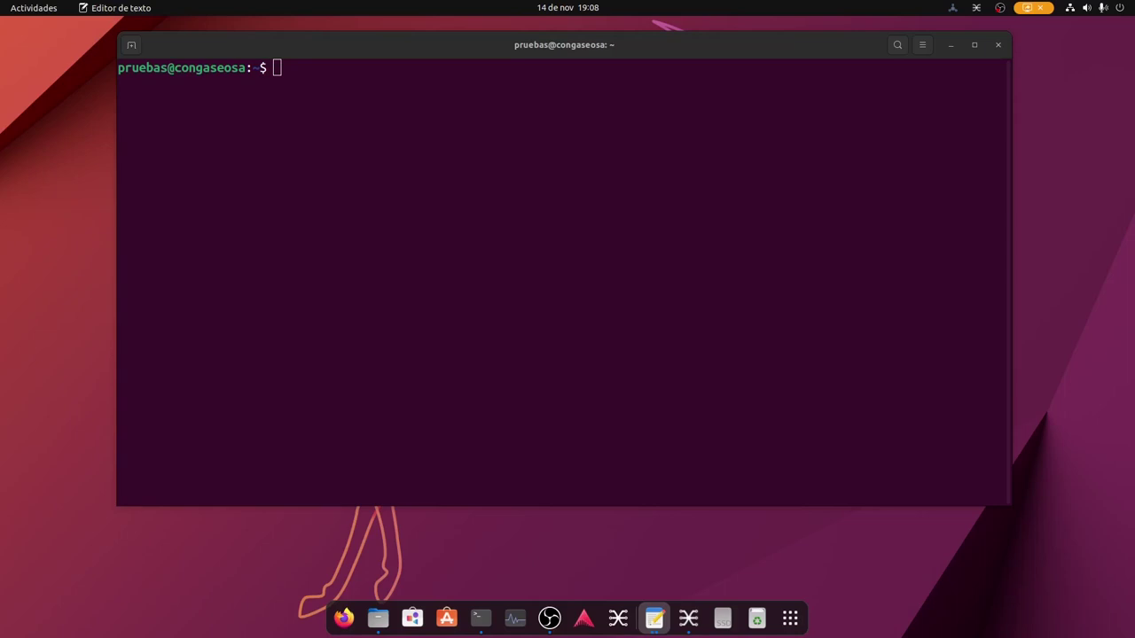
{"action": "left_click", "coordinate": [321, 107]}
- Add the current user to the audio group with sudo adduser, then type ulimit -r -l
{"action": "key", "text": "ctrl+shift+v"}
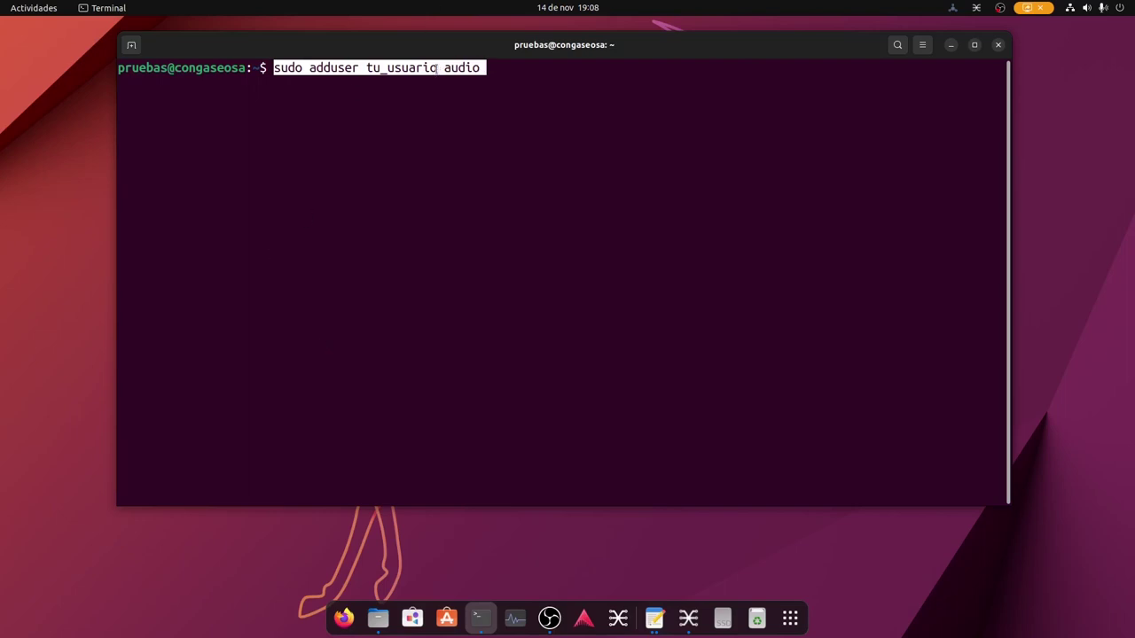
{"action": "key", "text": "Left"}
{"action": "key", "text": "Left"}
{"action": "key", "text": "Left"}
{"action": "key", "text": "Left"}
{"action": "key", "text": "Left"}
{"action": "key", "text": "Left"}
{"action": "key", "text": "Left"}
{"action": "key", "text": "ctrl+w"}
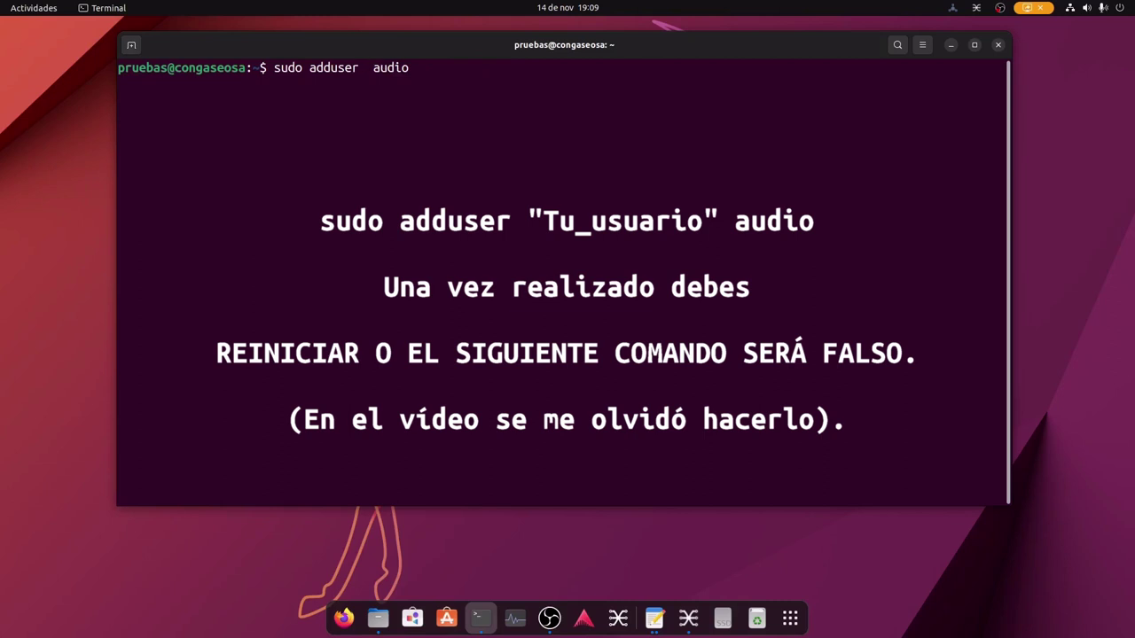
{"action": "type", "text": "pruebas"}
{"action": "key", "text": "Return"}
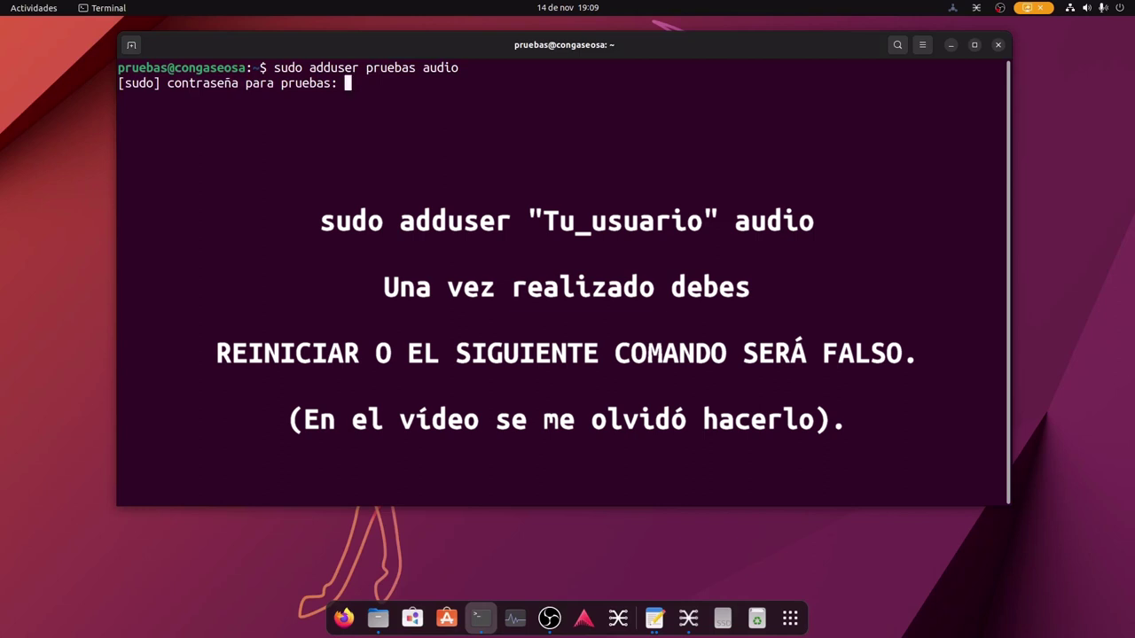
{"action": "key", "text": "Return"}
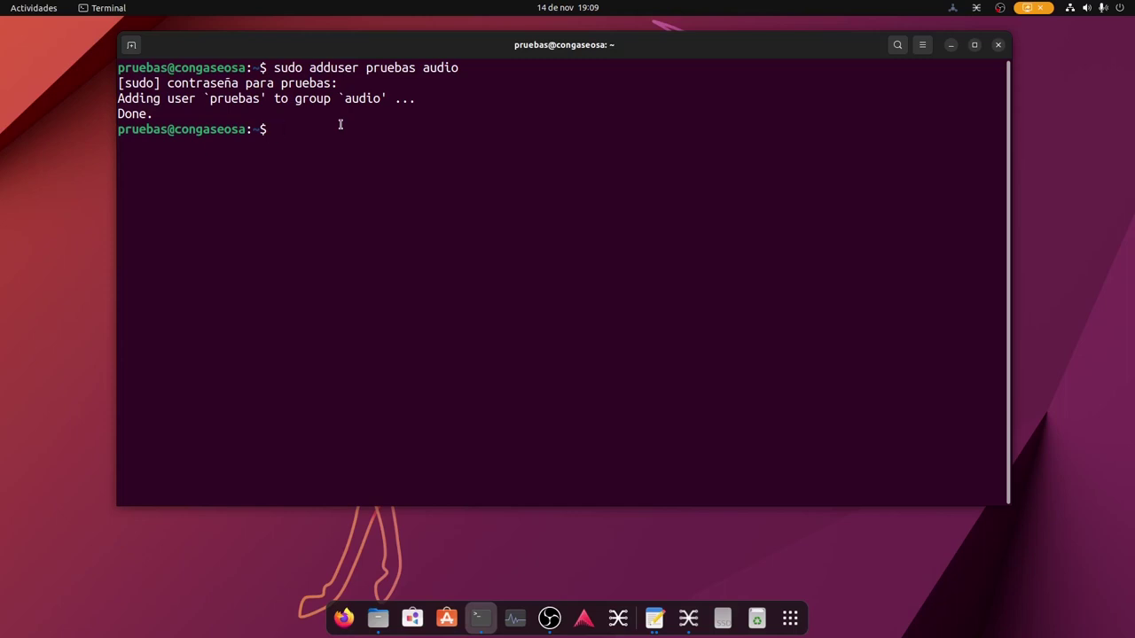
{"action": "type", "text": "ulimit -r -l"}
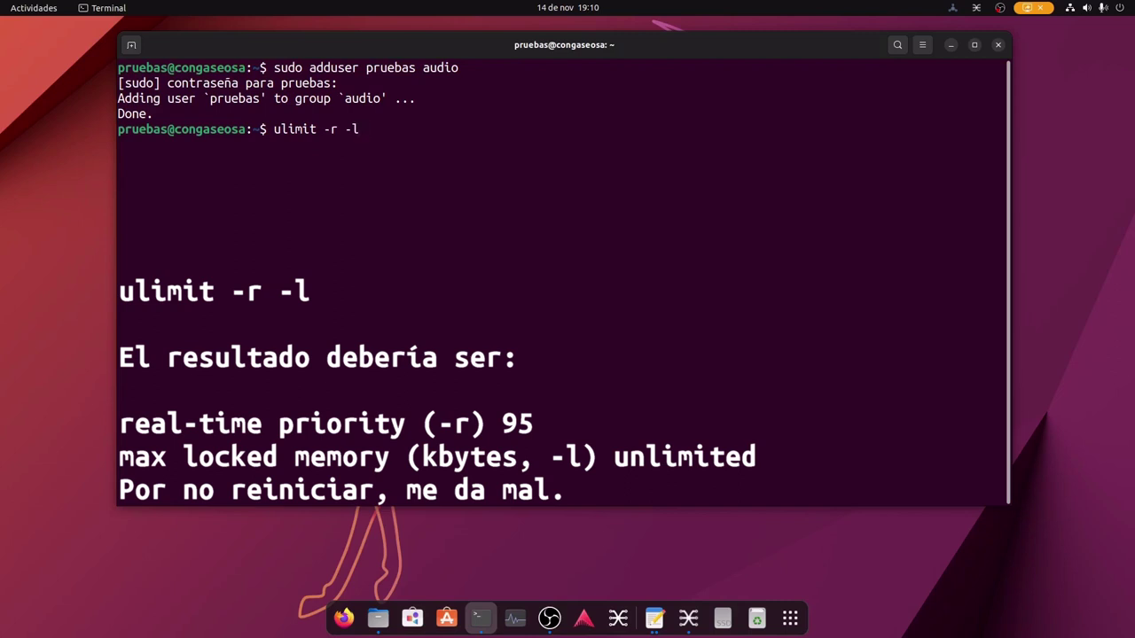
- Run ulimit -r -l to check the real-time priority and locked-memory limits
{"action": "key", "text": "Return"}
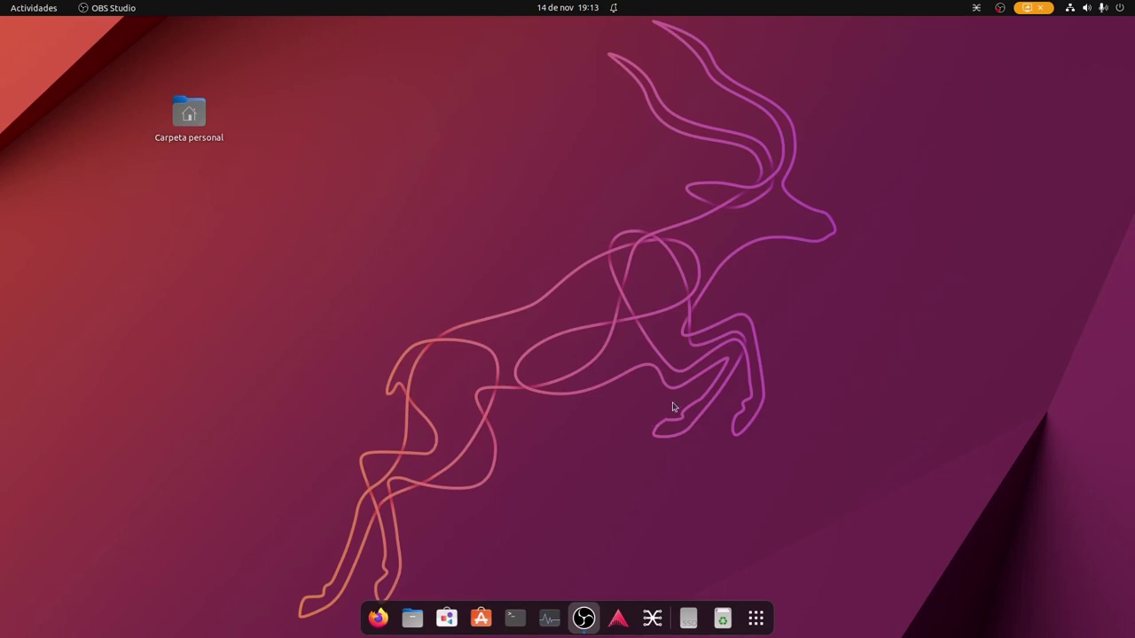
- Re-run ulimit -r -l in a new terminal, confirm priority 95 and unlimited locked memory, then close it
{"action": "left_click", "coordinate": [515, 620]}
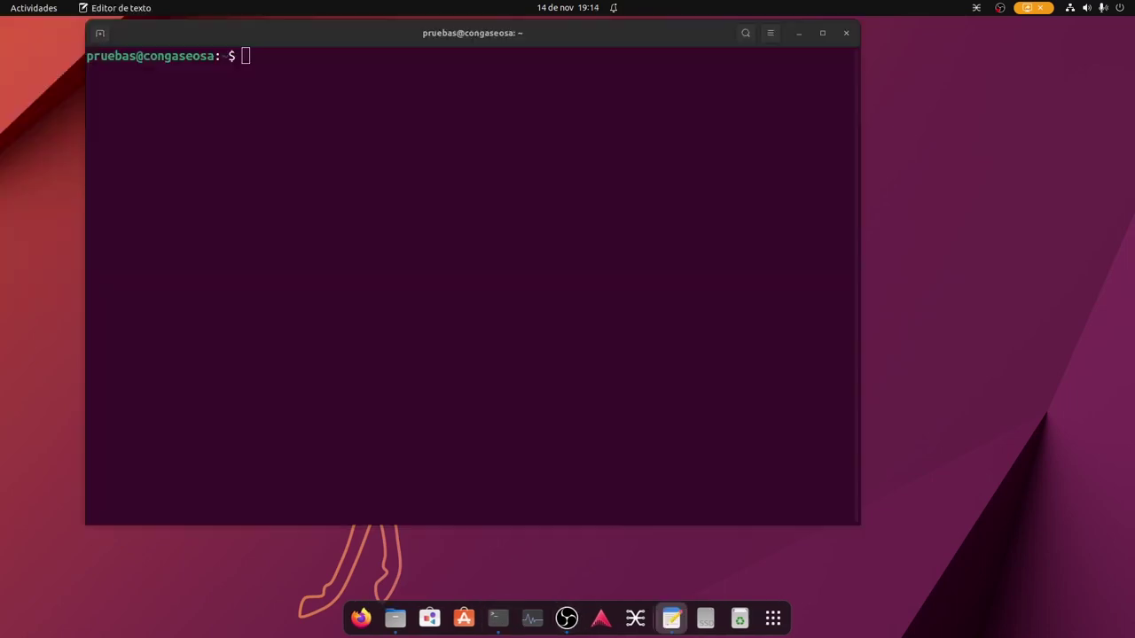
{"action": "left_click", "coordinate": [251, 61]}
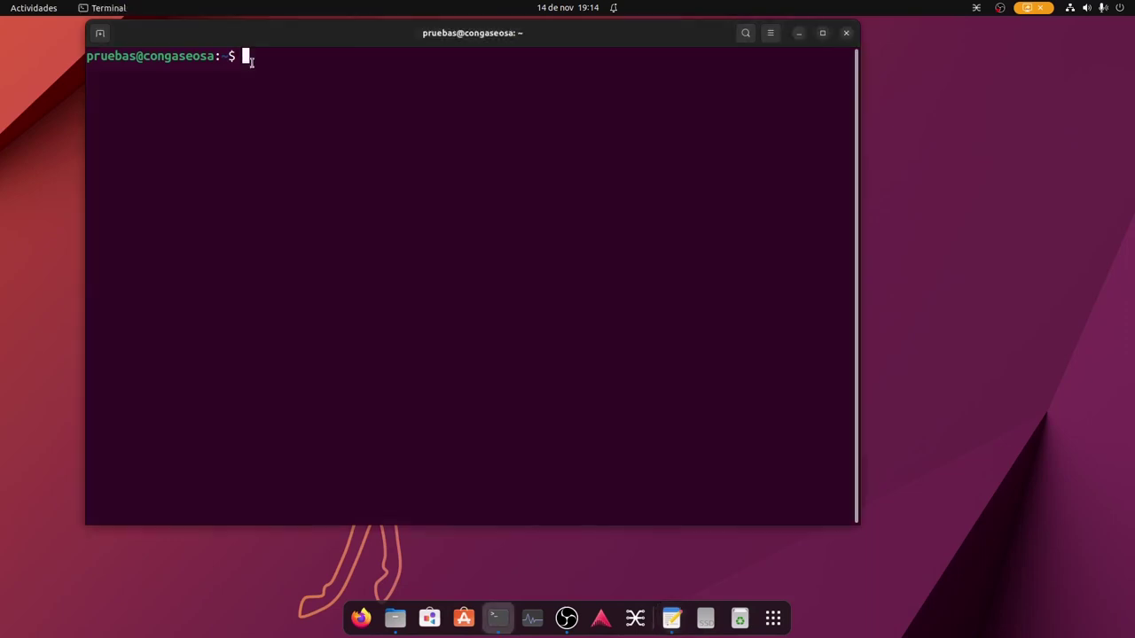
{"action": "right_click", "coordinate": [252, 61]}
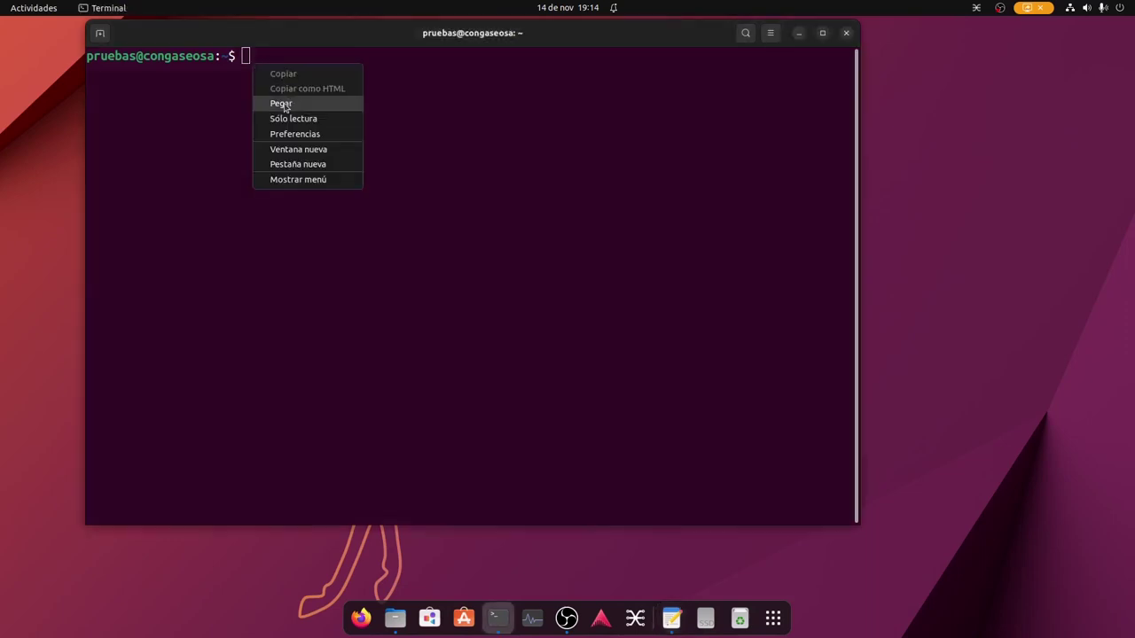
{"action": "left_click", "coordinate": [281, 104]}
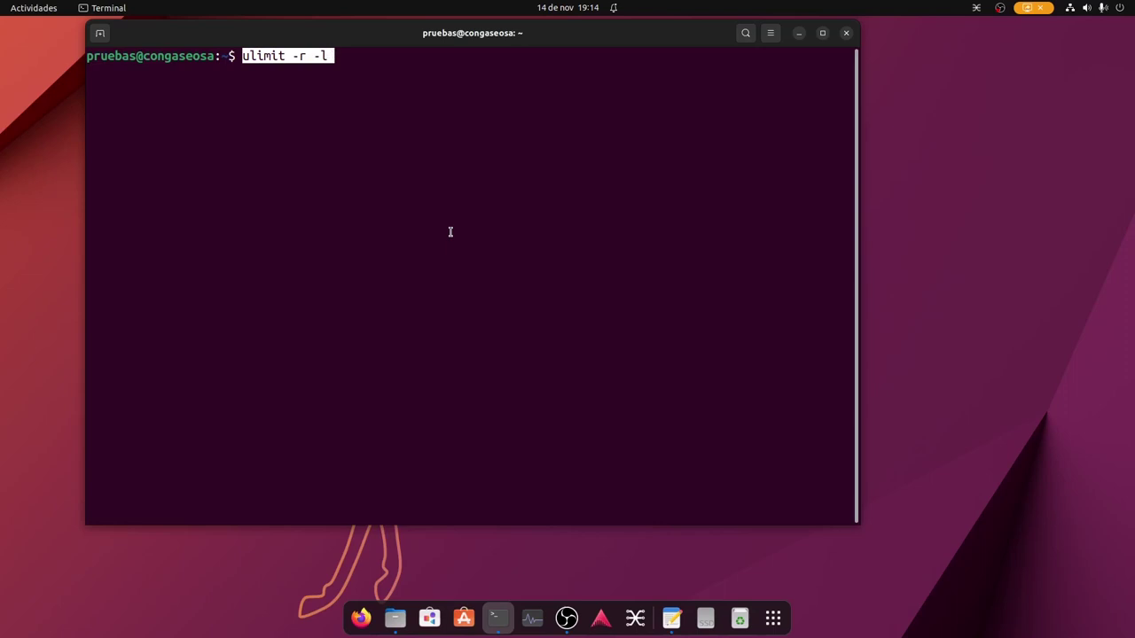
{"action": "key", "text": "Return"}
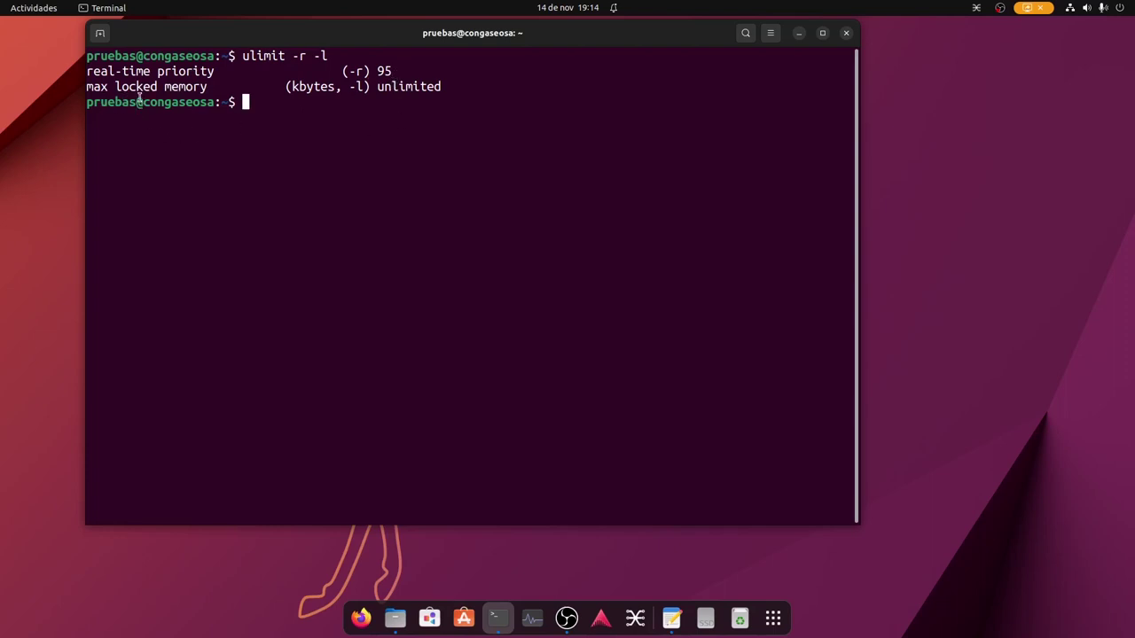
{"action": "left_click_drag", "start_coordinate": [377, 89], "coordinate": [437, 87]}
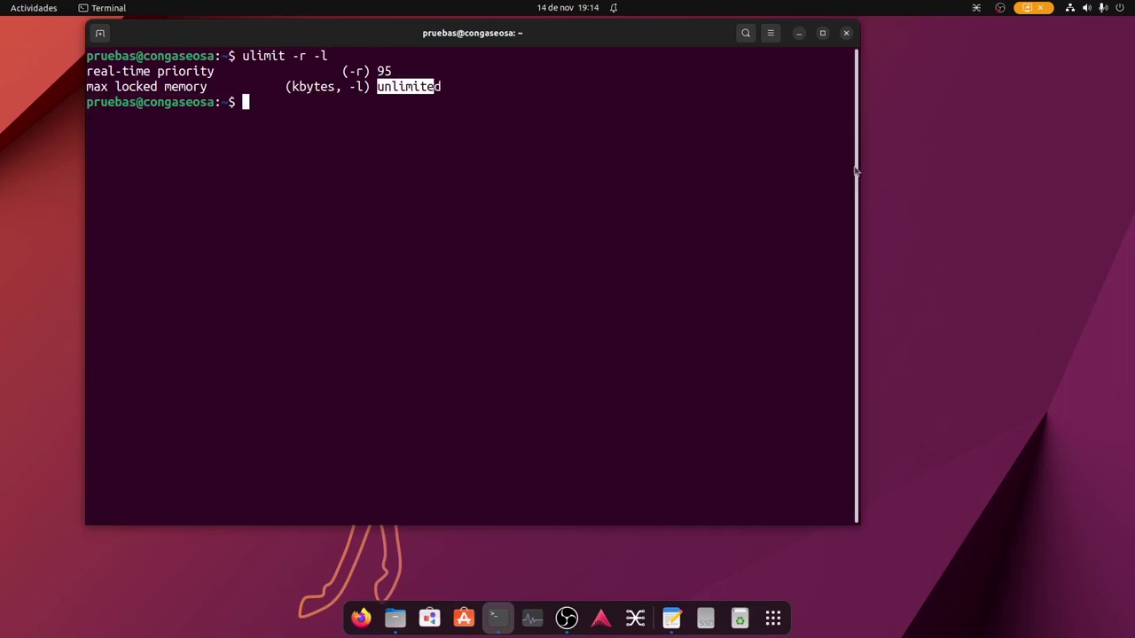
{"action": "left_click", "coordinate": [845, 33]}
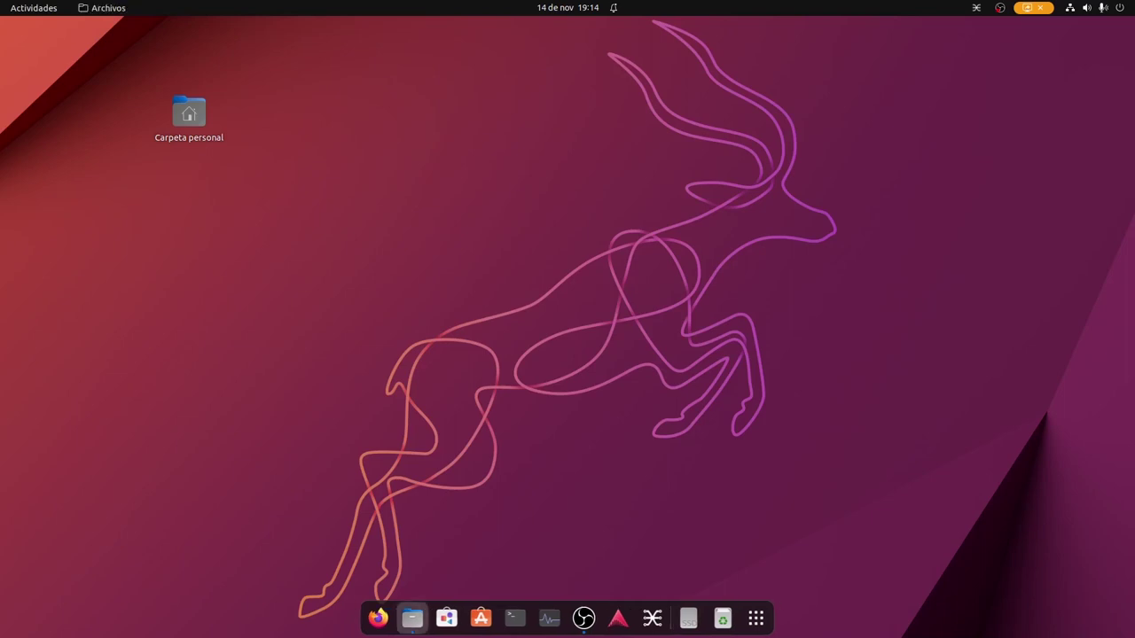
- Relaunch Cadence and switch the CPU scaling governor from powersave to performance
{"action": "key", "text": "super+a"}
{"action": "left_click", "coordinate": [732, 383]}
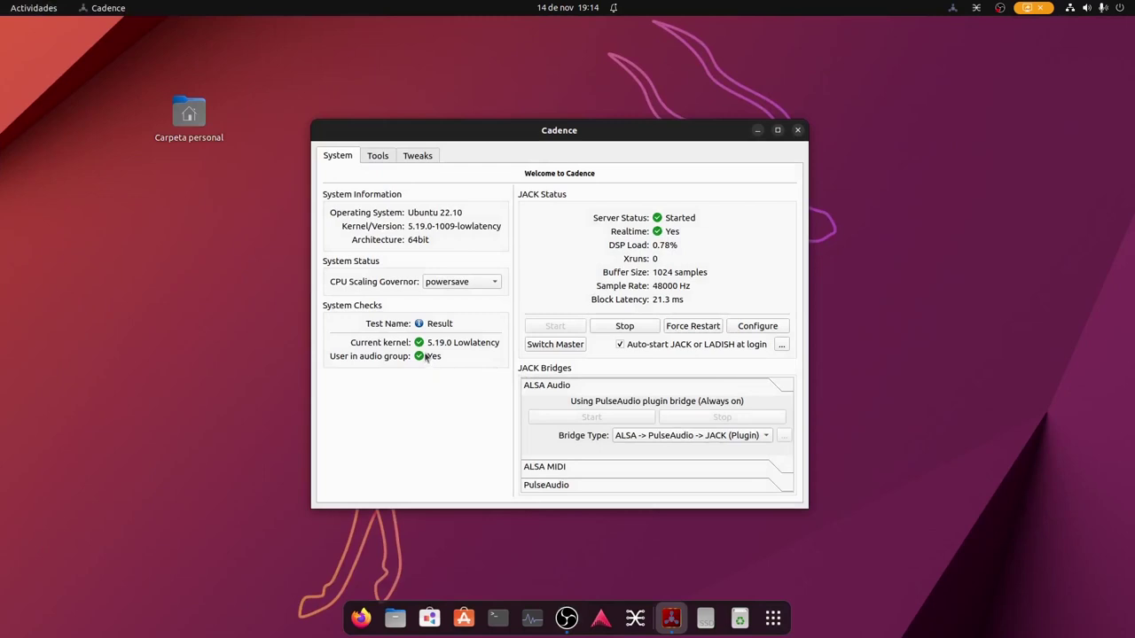
{"action": "left_click", "coordinate": [461, 284]}
{"action": "left_click", "coordinate": [461, 268]}
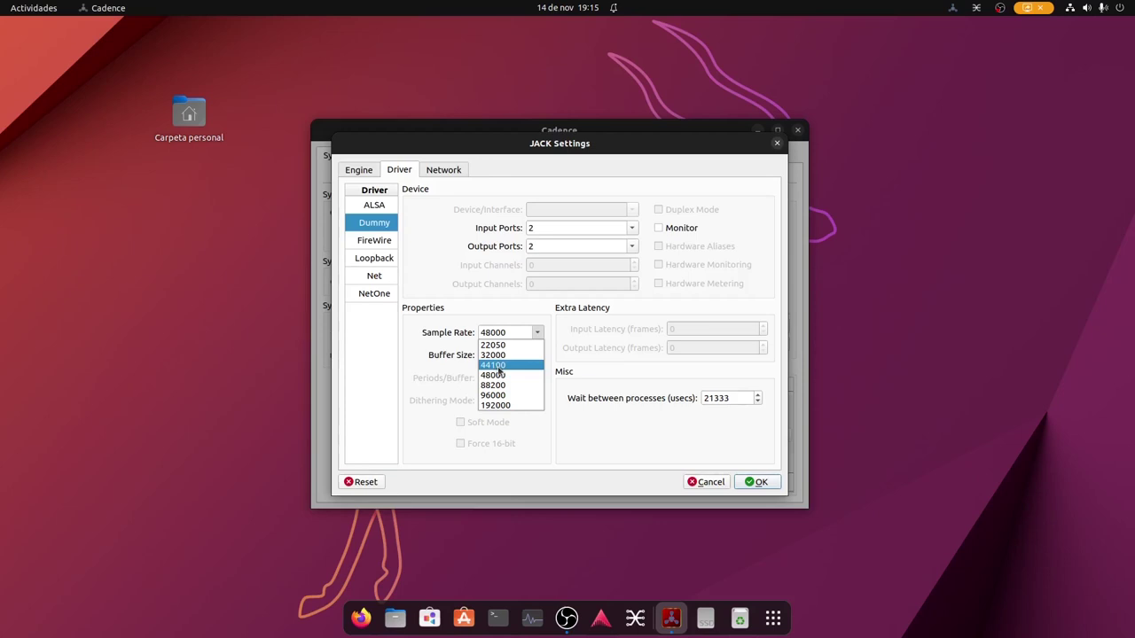
- Accept the 44100 Hz sample rate in JACK Settings and force-restart JACK
{"action": "key", "text": "Escape"}
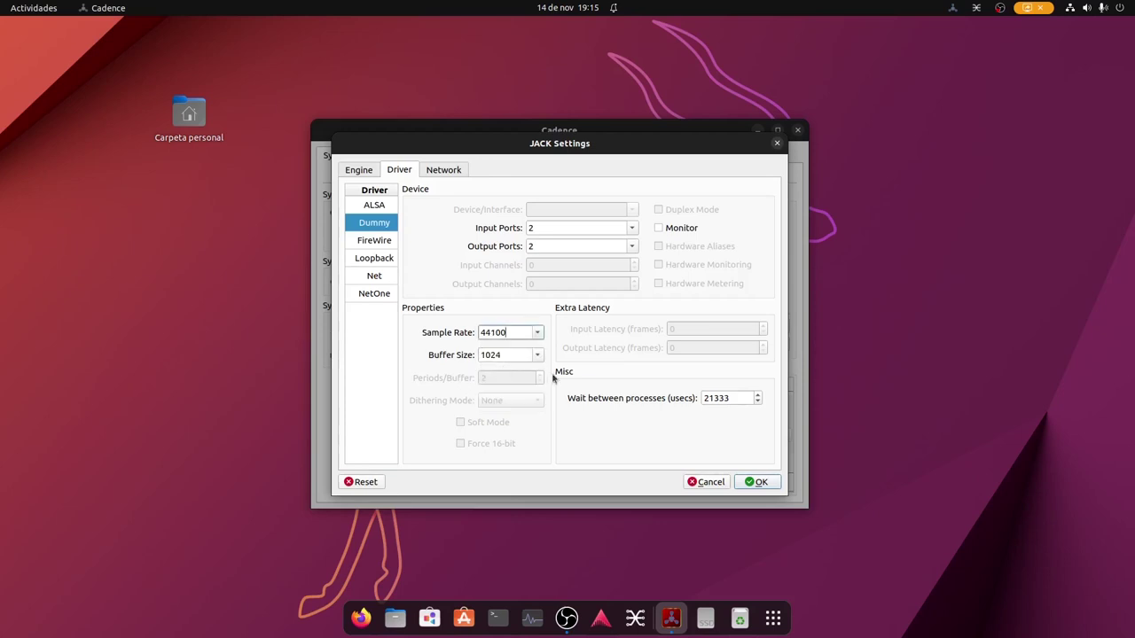
{"action": "key", "text": "Escape"}
{"action": "left_click", "coordinate": [687, 334]}
{"action": "left_click", "coordinate": [652, 353]}
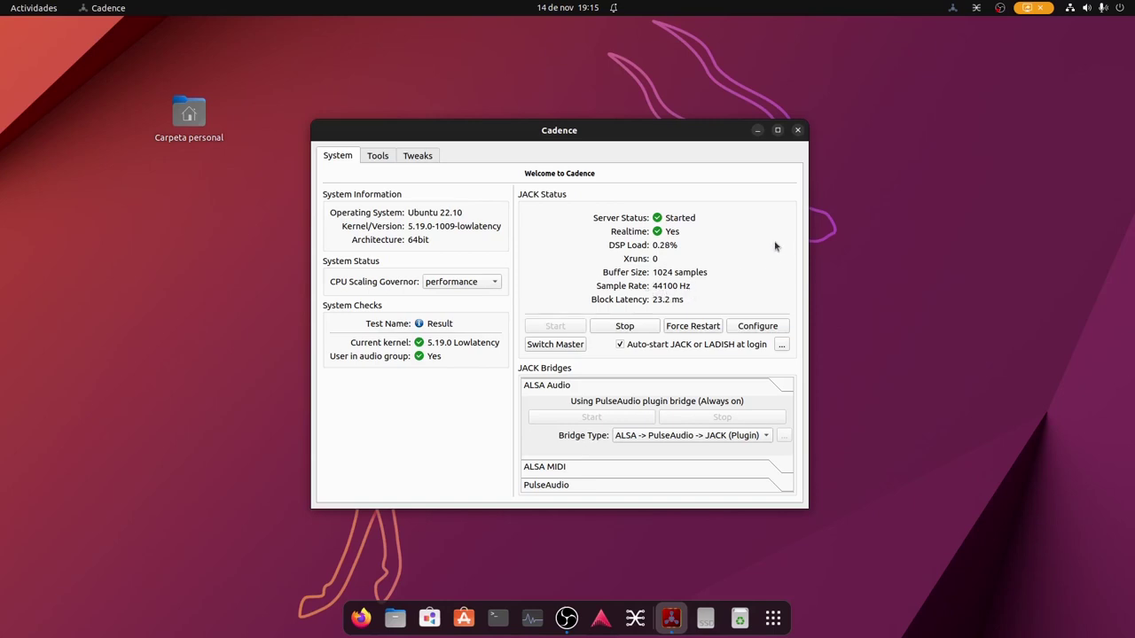
- Glance at the Tools tab, return to System, and reopen the JACK Configure dialog
{"action": "left_click", "coordinate": [378, 158]}
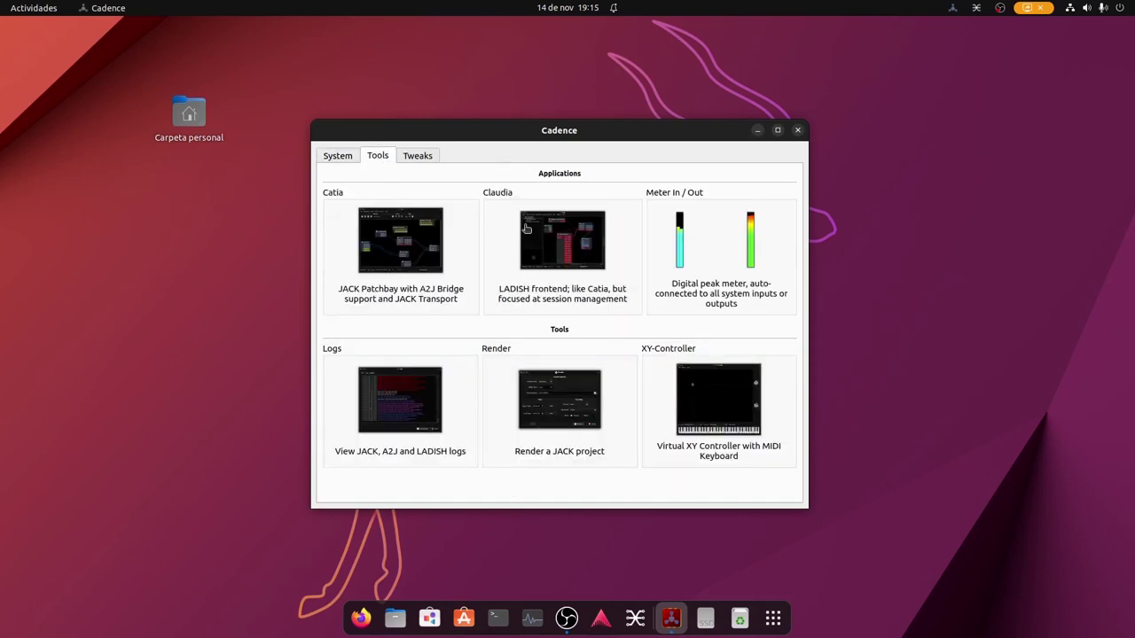
{"action": "left_click", "coordinate": [337, 157]}
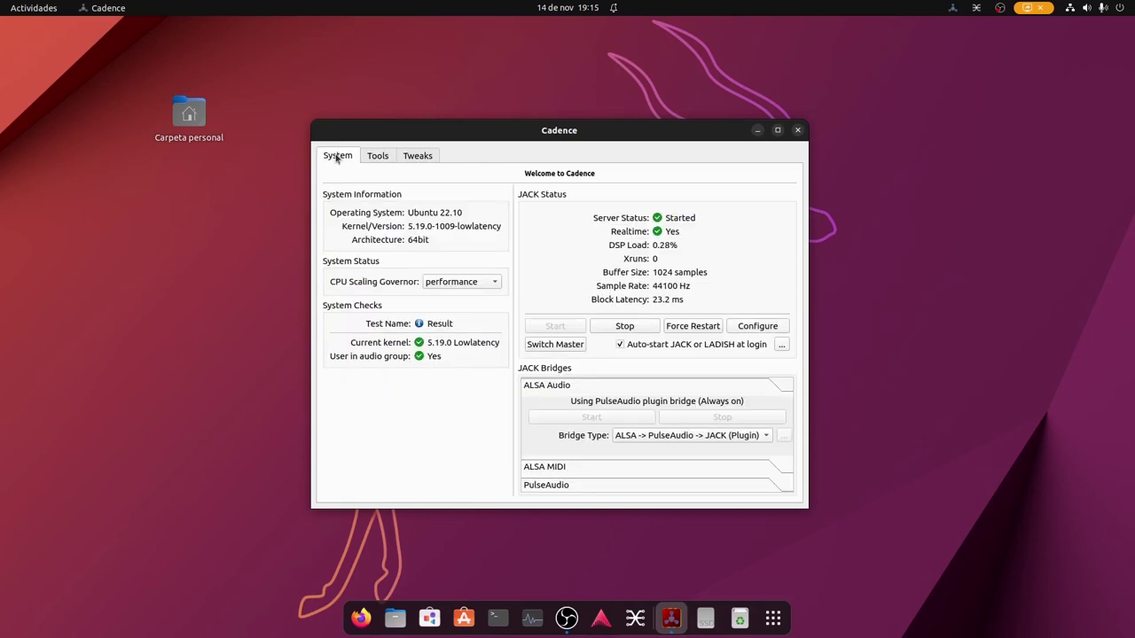
{"action": "left_click", "coordinate": [758, 327]}
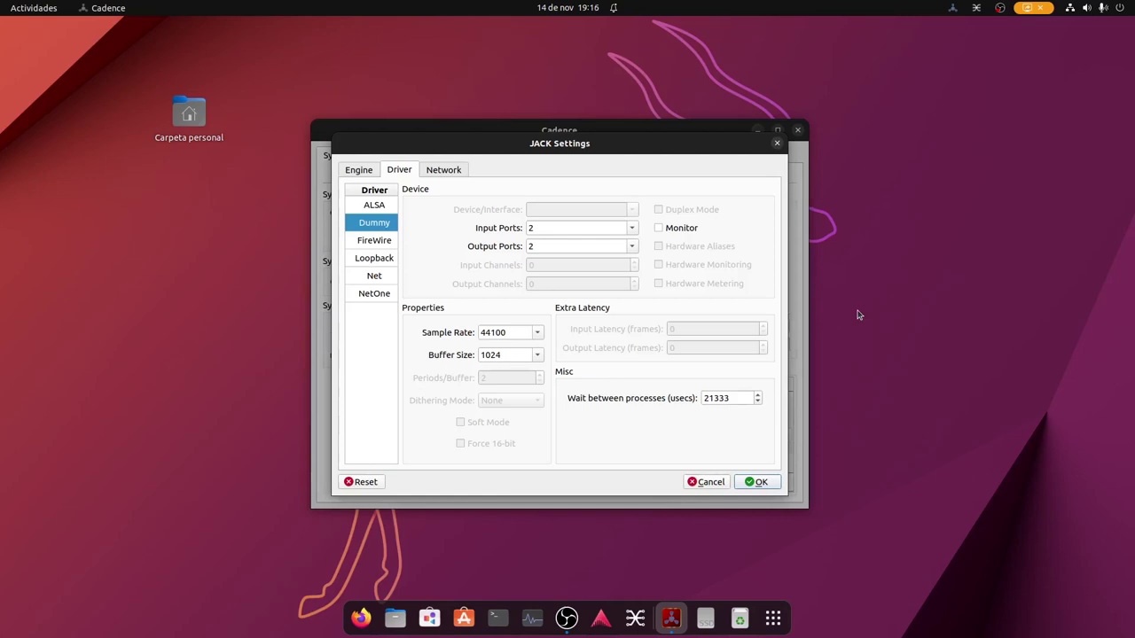
- Set JACK to the ALSA driver on hw:USB,0 [USB Audio] at 44100 Hz and apply
{"action": "left_click", "coordinate": [374, 206]}
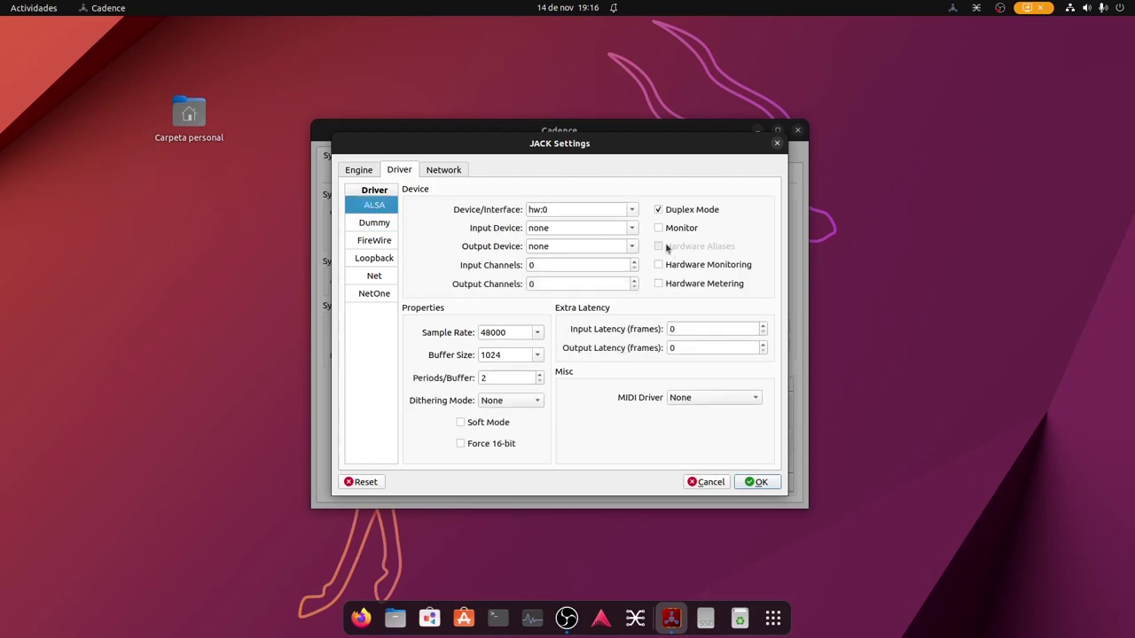
{"action": "left_click", "coordinate": [633, 211]}
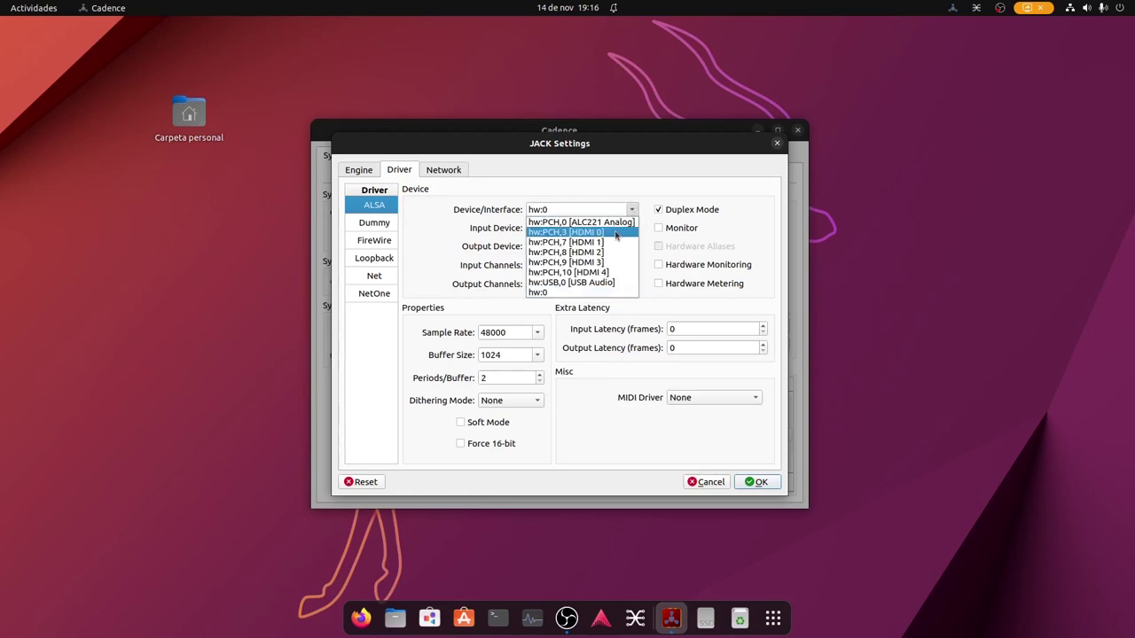
{"action": "left_click", "coordinate": [580, 283]}
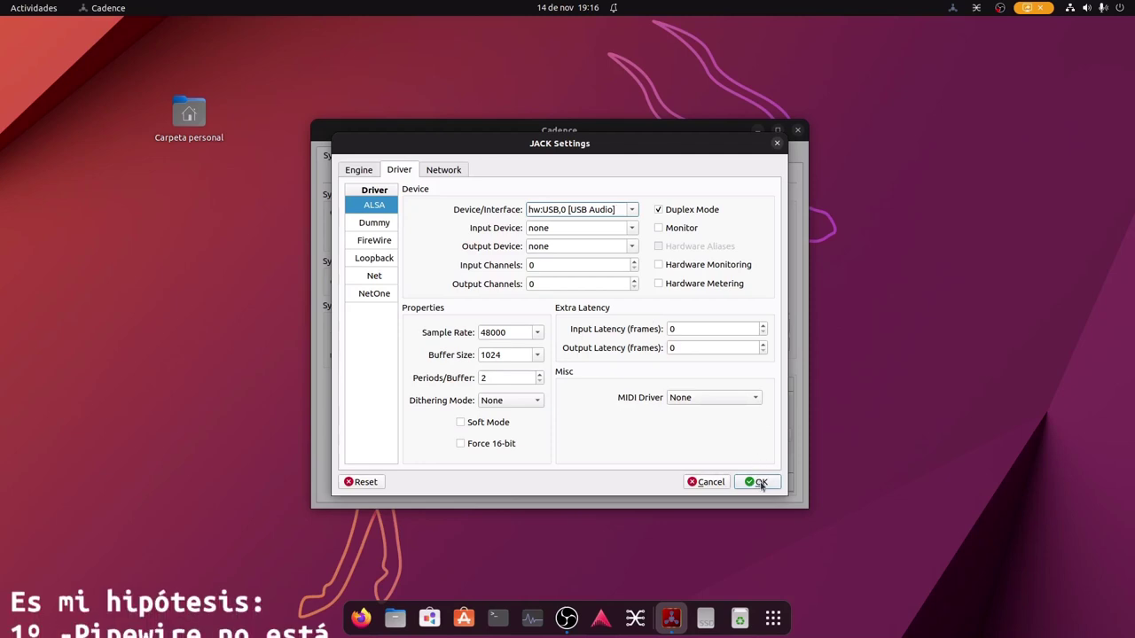
{"action": "left_click", "coordinate": [537, 333]}
{"action": "left_click", "coordinate": [506, 370]}
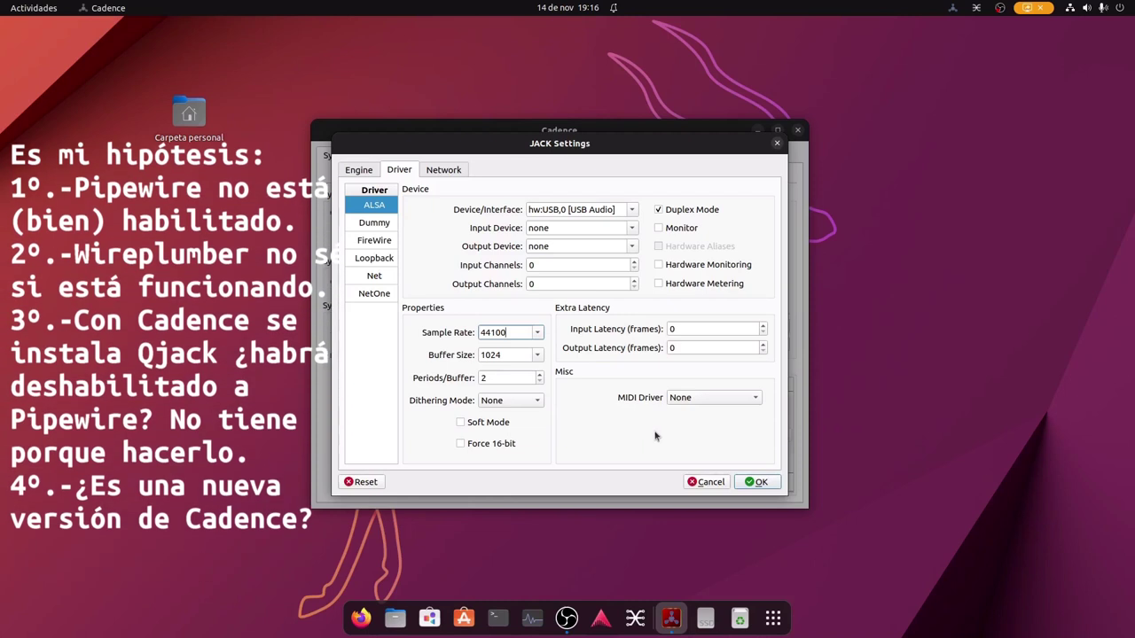
{"action": "left_click", "coordinate": [756, 483]}
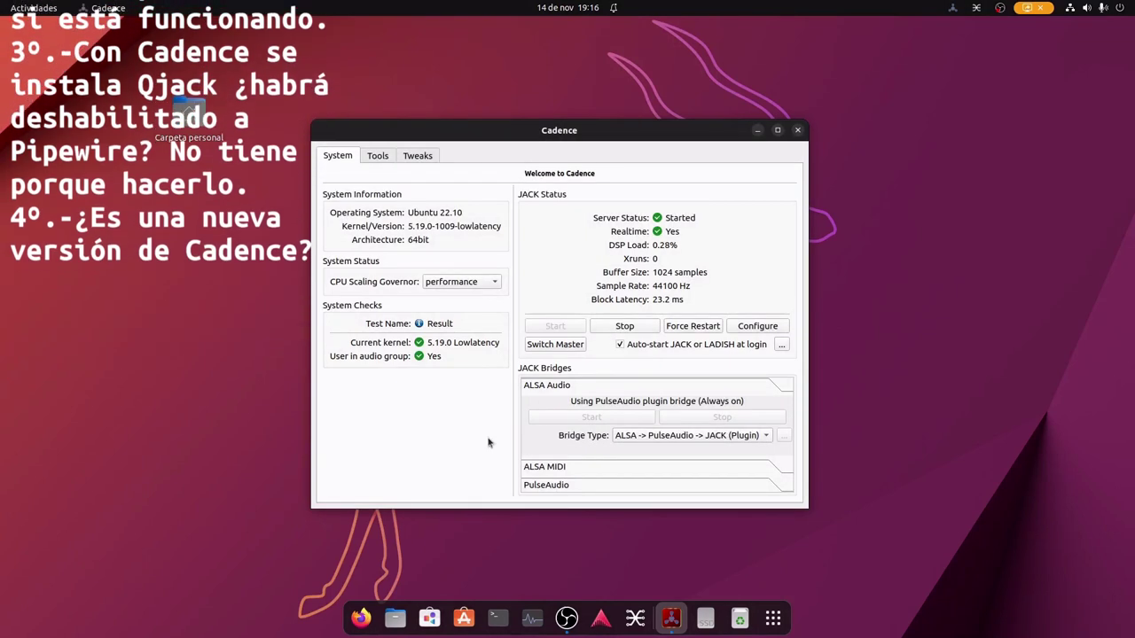
- Quit Cadence and open a terminal window in the centre of the screen
{"action": "key", "text": "ctrl+q"}
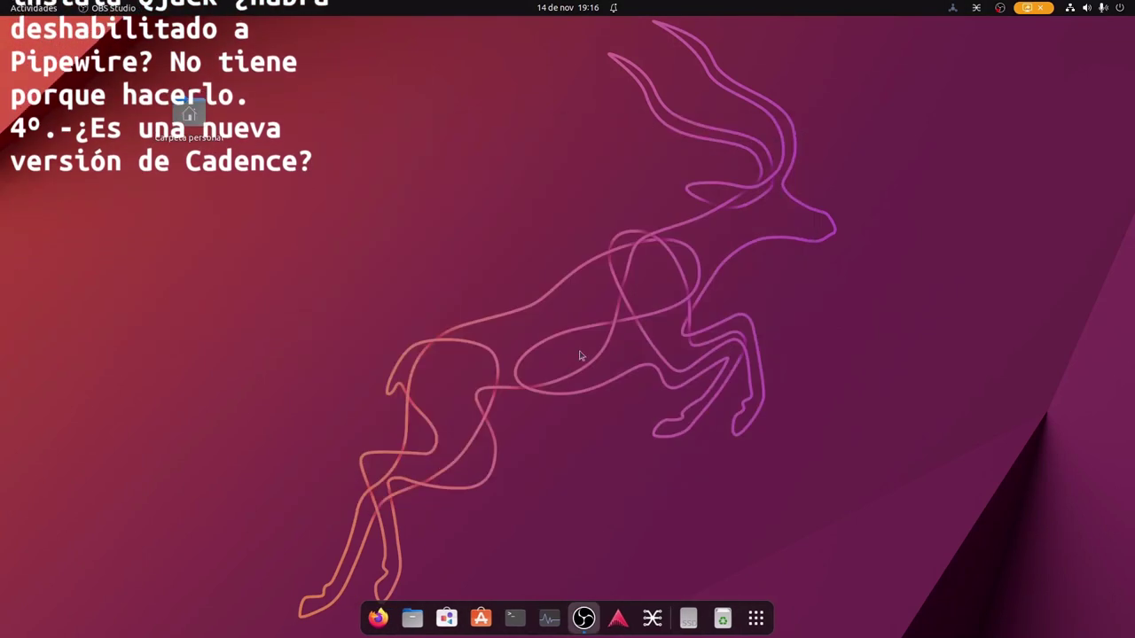
{"action": "key", "text": "ctrl+alt+t"}
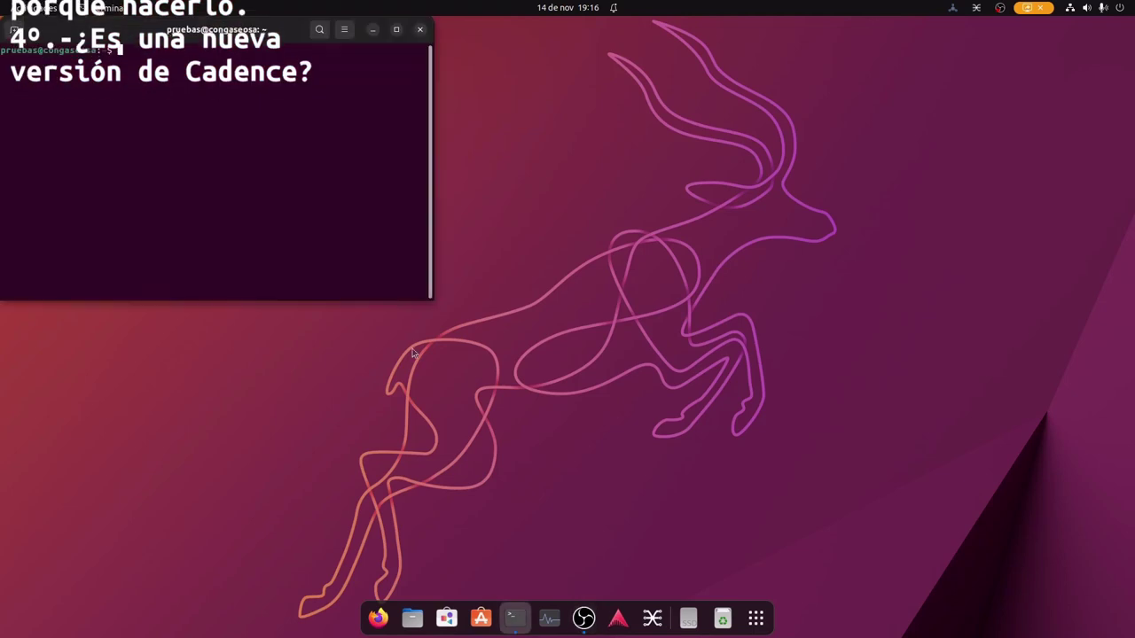
{"action": "left_click_drag", "start_coordinate": [287, 29], "coordinate": [618, 157]}
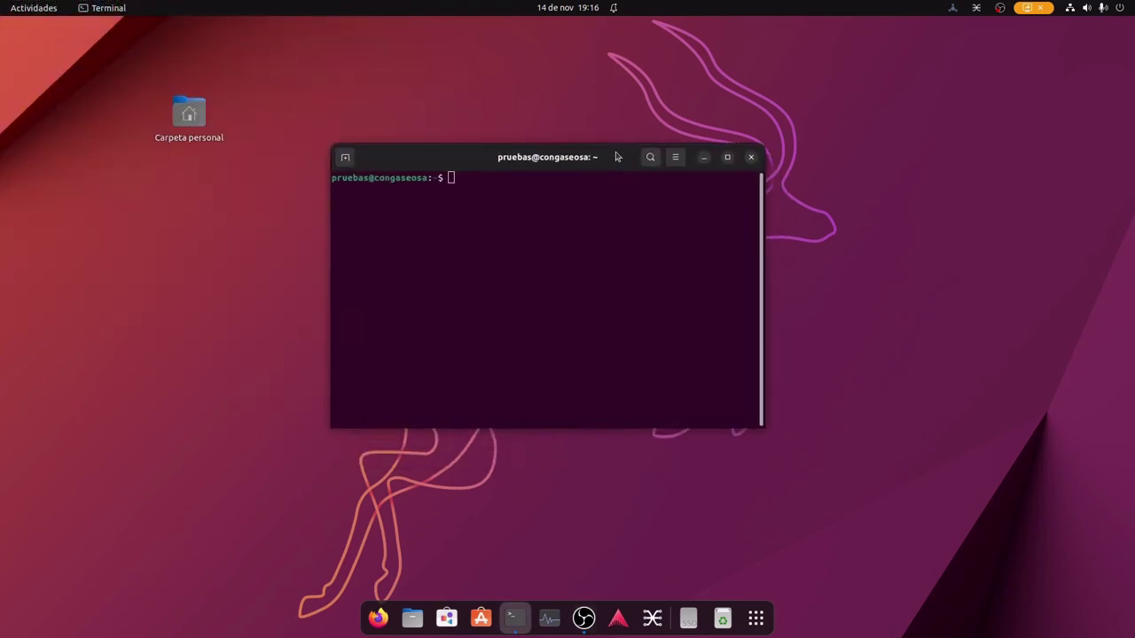
- Rerun pactl info, confirm the 44100Hz default sample rate, and close the terminal
{"action": "key", "text": "Up"}
{"action": "key", "text": "Up"}
{"action": "key", "text": "Up"}
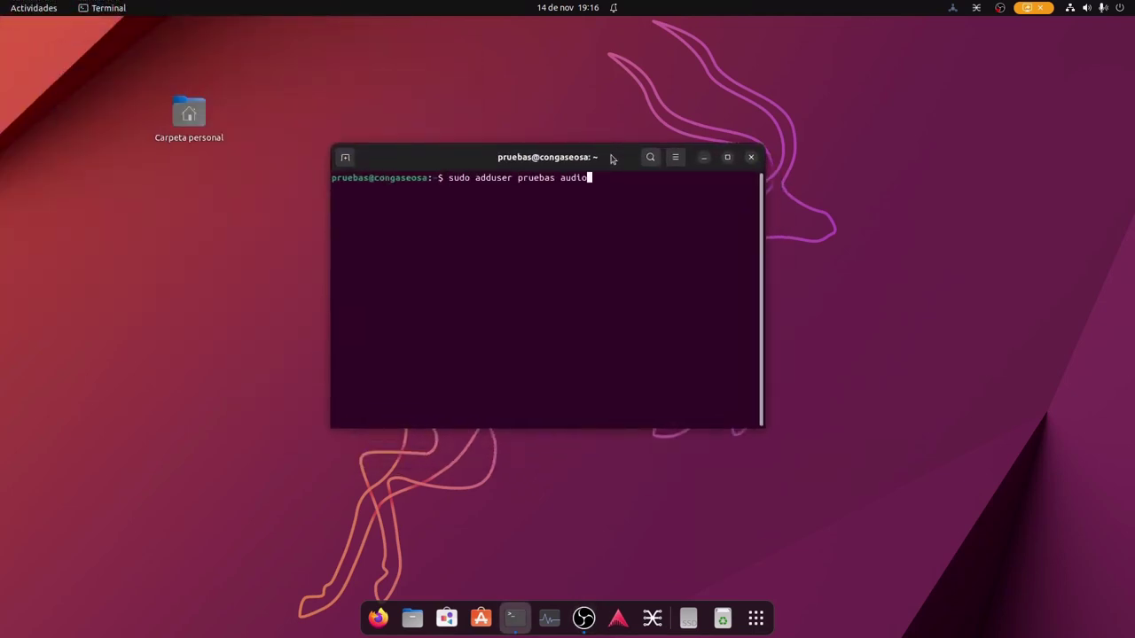
{"action": "key", "text": "Return"}
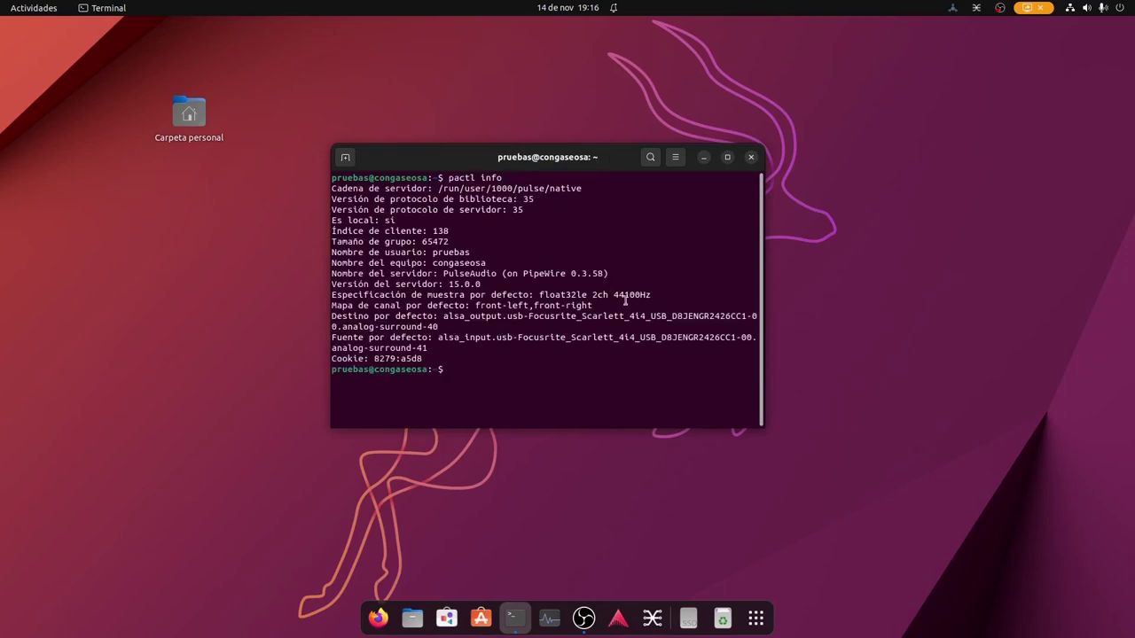
{"action": "left_click_drag", "start_coordinate": [614, 296], "coordinate": [633, 300]}
{"action": "left_click", "coordinate": [751, 158]}
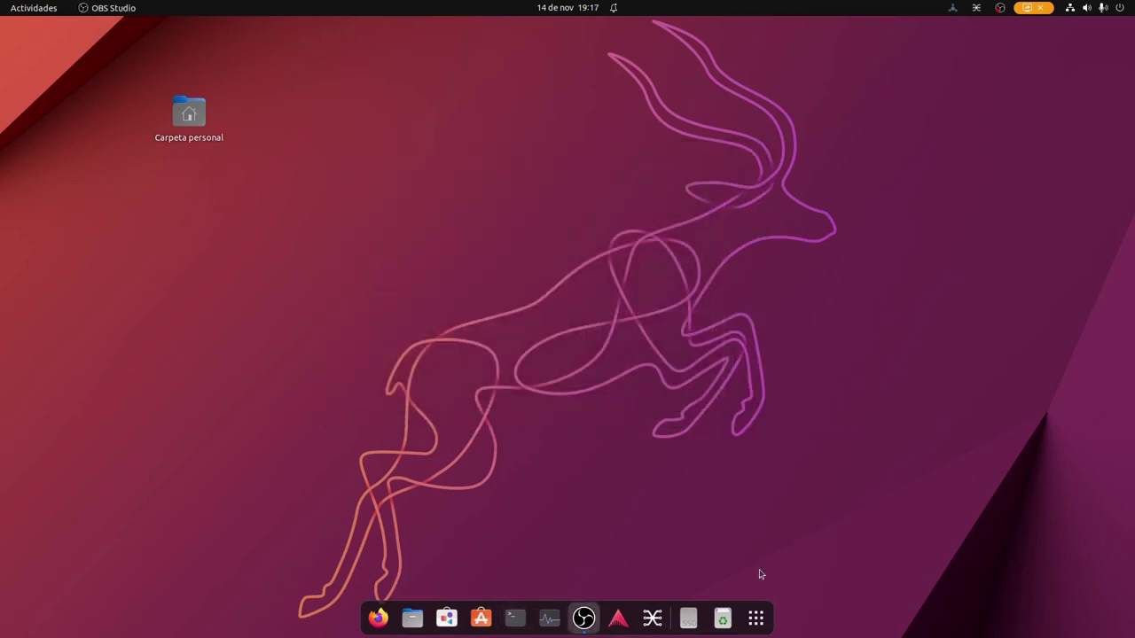
- Toggle the applications overview, then centre the 'Bienvenido a Ardour' welcome window on the desktop
{"action": "left_click", "coordinate": [756, 618]}
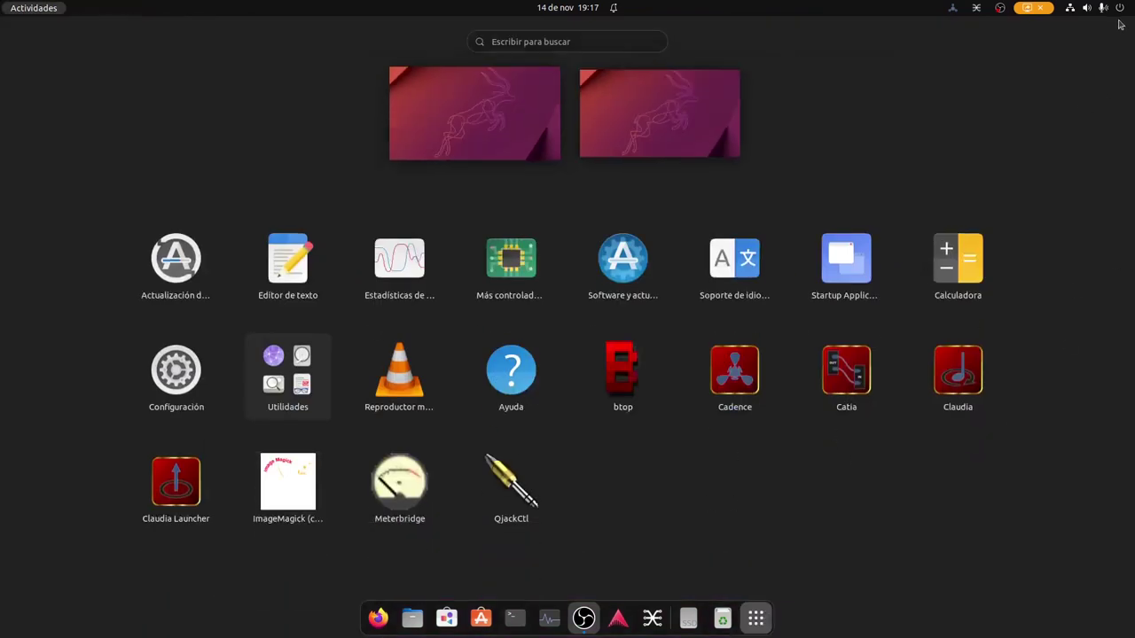
{"action": "left_click", "coordinate": [755, 618]}
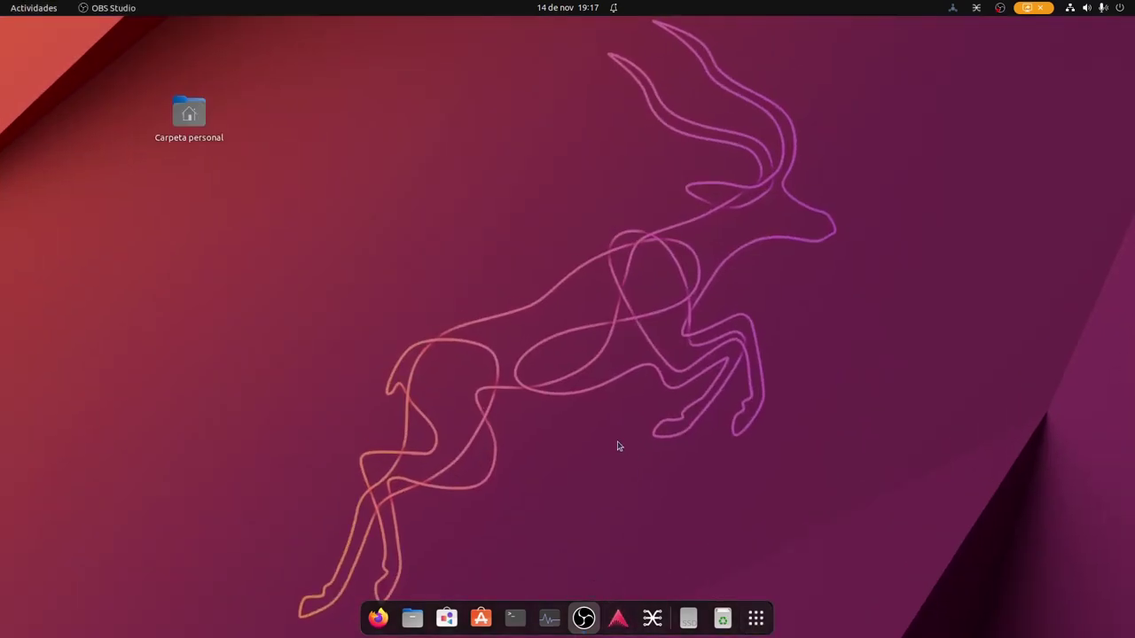
{"action": "left_click_drag", "start_coordinate": [200, 218], "coordinate": [529, 186]}
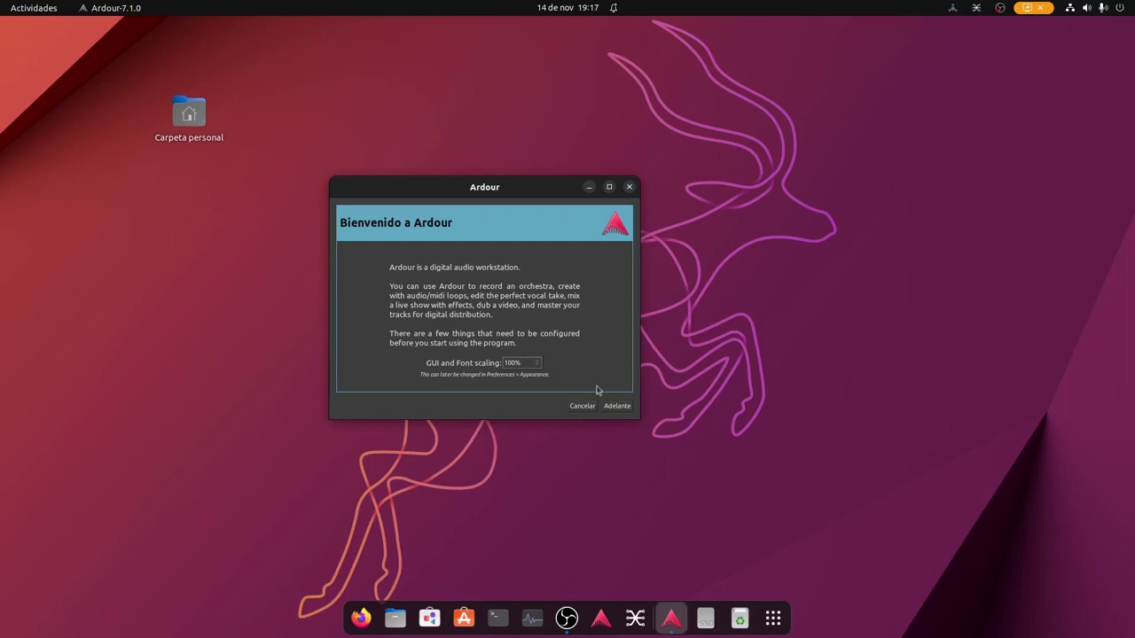
- Apply Ardour's first-run setup with Música as session folder and create the empty session Probando
{"action": "left_click", "coordinate": [618, 406]}
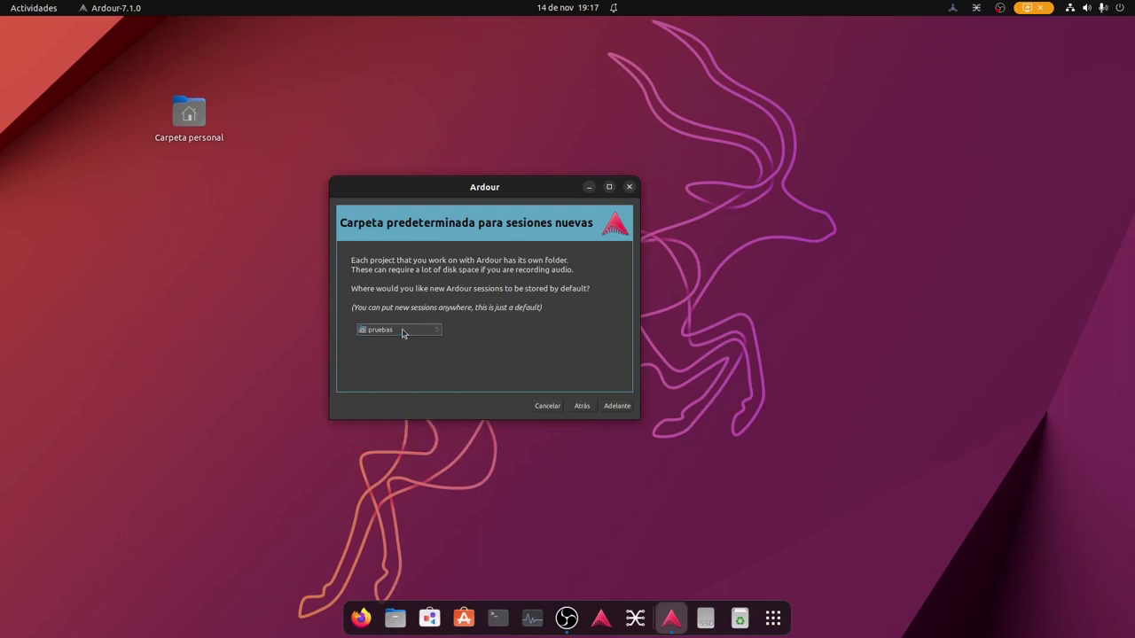
{"action": "left_click", "coordinate": [402, 331]}
{"action": "left_click", "coordinate": [395, 388]}
{"action": "left_click", "coordinate": [614, 409]}
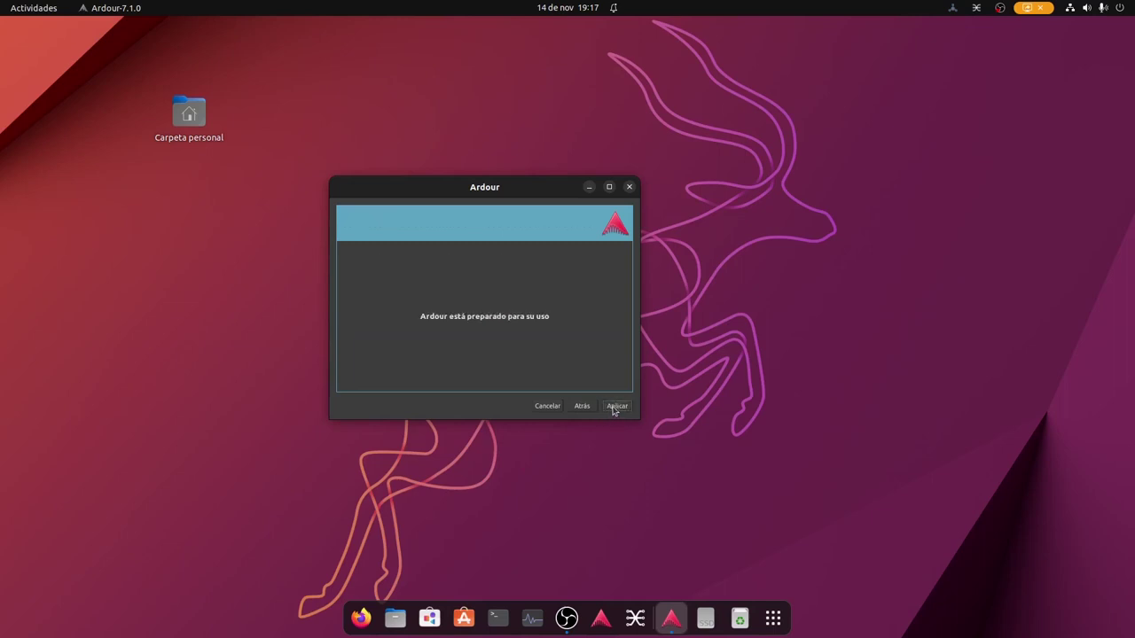
{"action": "left_click", "coordinate": [614, 407]}
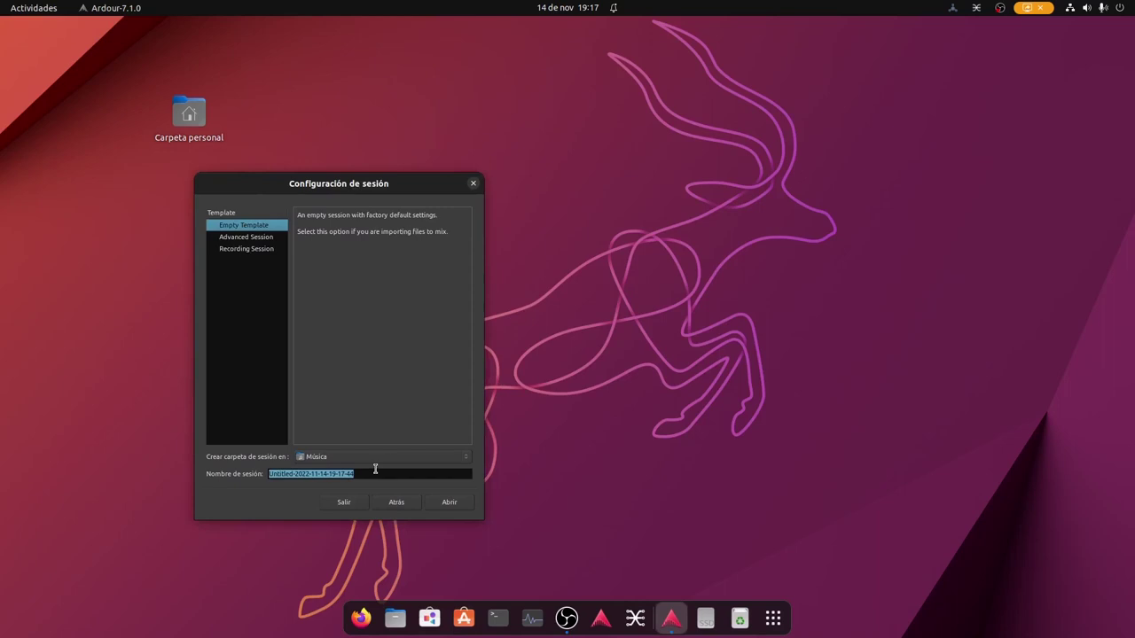
{"action": "type", "text": "P"}
{"action": "type", "text": "royecto"}
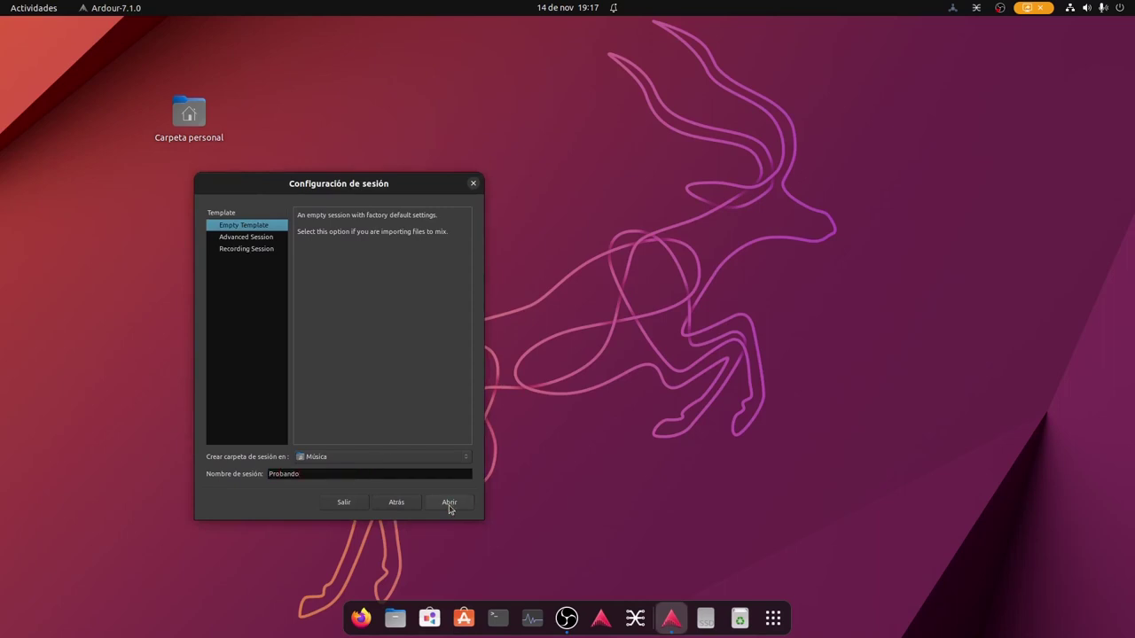
{"action": "left_click", "coordinate": [450, 502]}
- Open the Probando session on the JACK audio system and show the qpwgraph window from the tray
{"action": "left_click", "coordinate": [395, 159]}
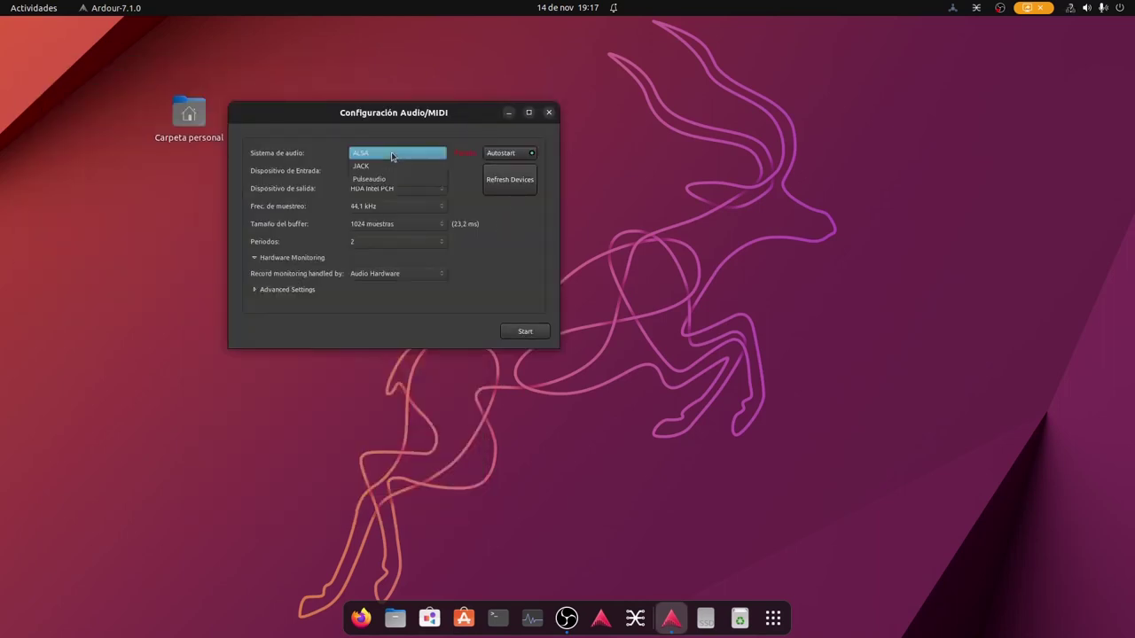
{"action": "left_click", "coordinate": [370, 168]}
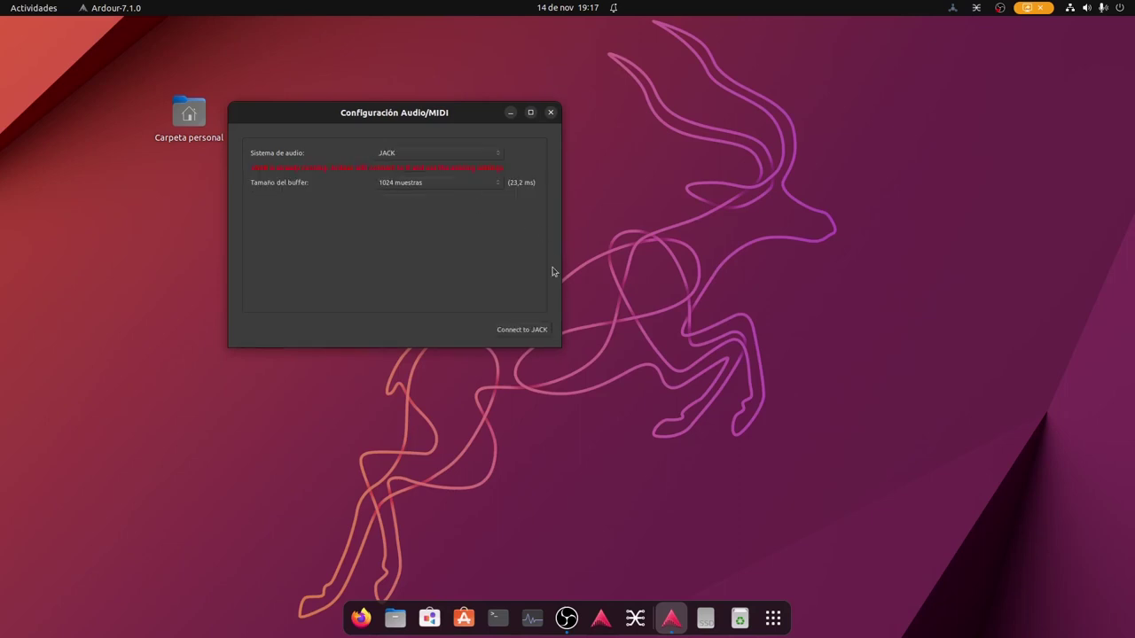
{"action": "left_click", "coordinate": [519, 331]}
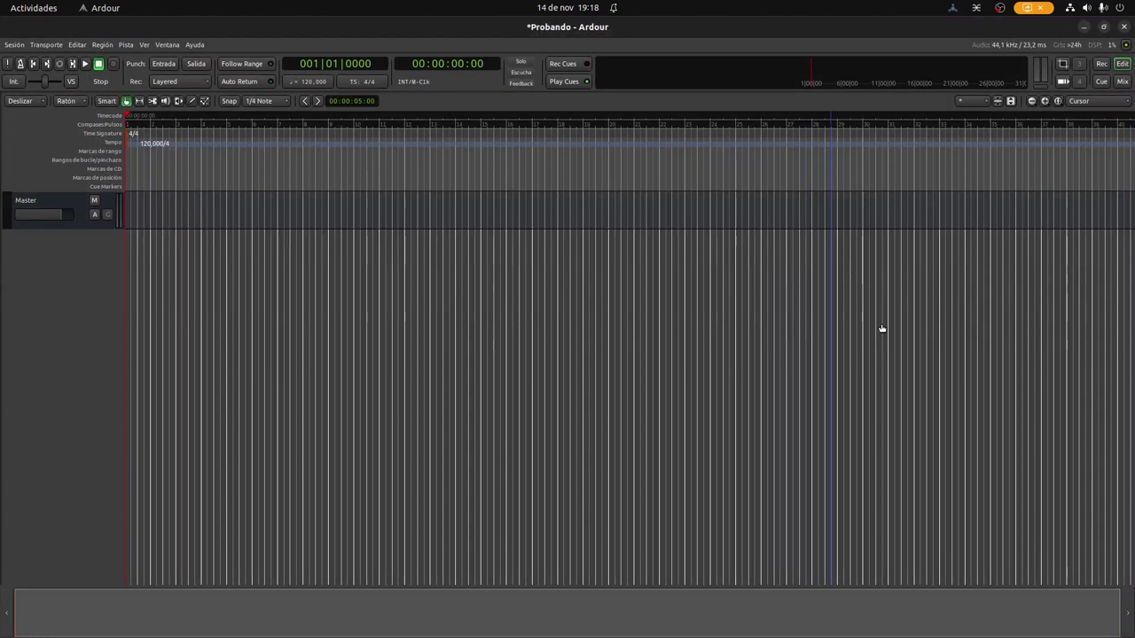
{"action": "left_click", "coordinate": [976, 9]}
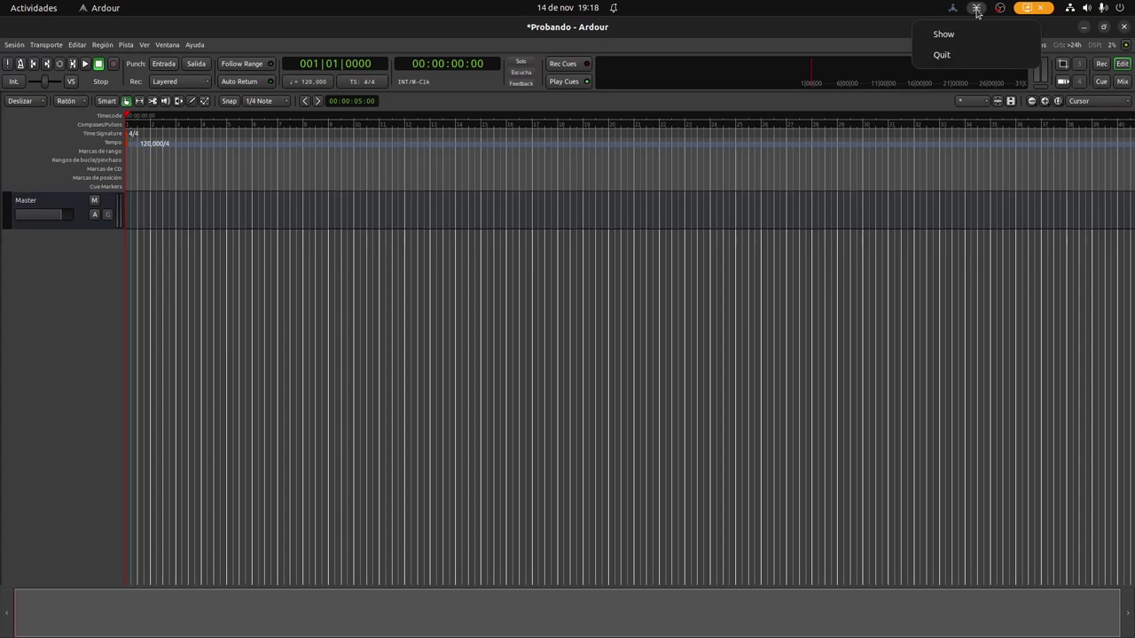
{"action": "left_click", "coordinate": [943, 34]}
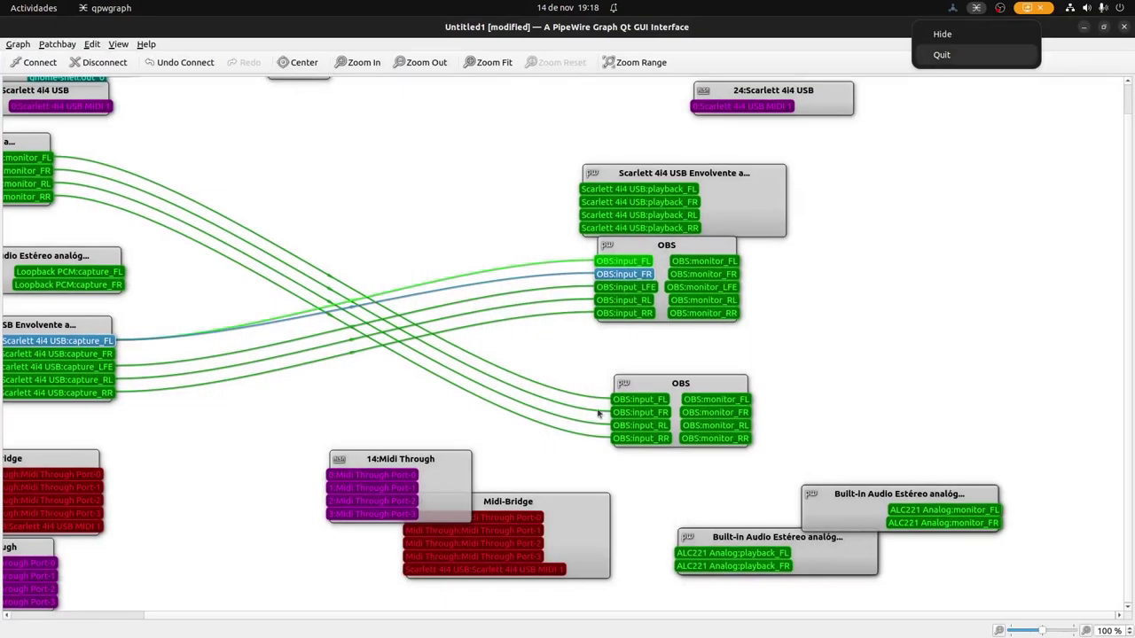
- Pan the qpwgraph canvas looking for Ardour nodes, then restore and close the graph window
{"action": "left_click", "coordinate": [847, 26]}
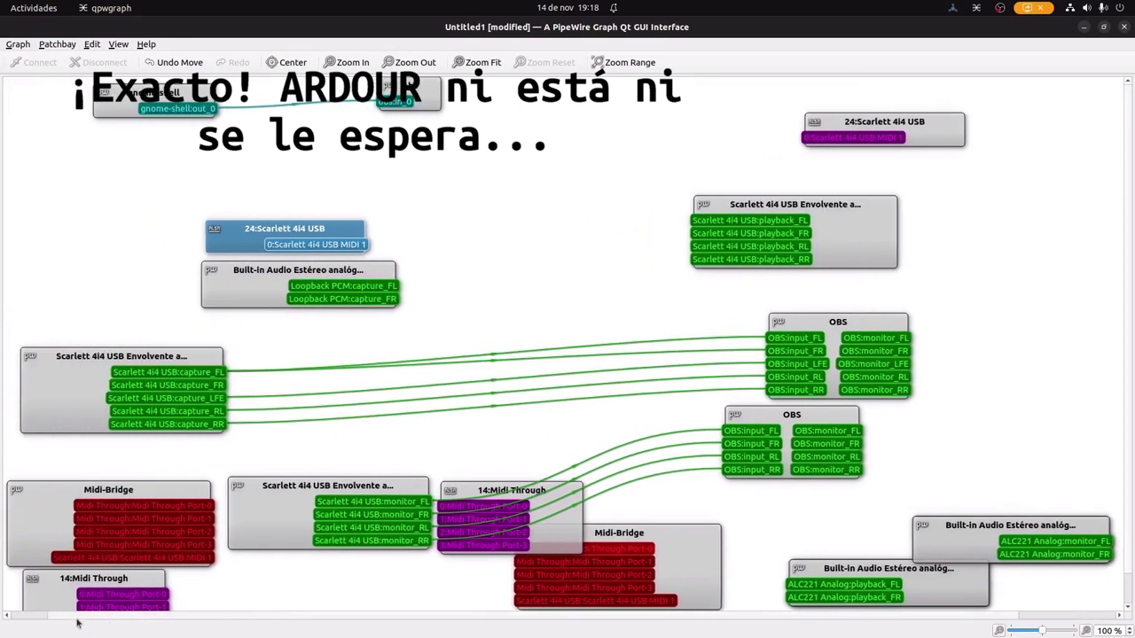
{"action": "left_click_drag", "start_coordinate": [77, 623], "coordinate": [67, 623]}
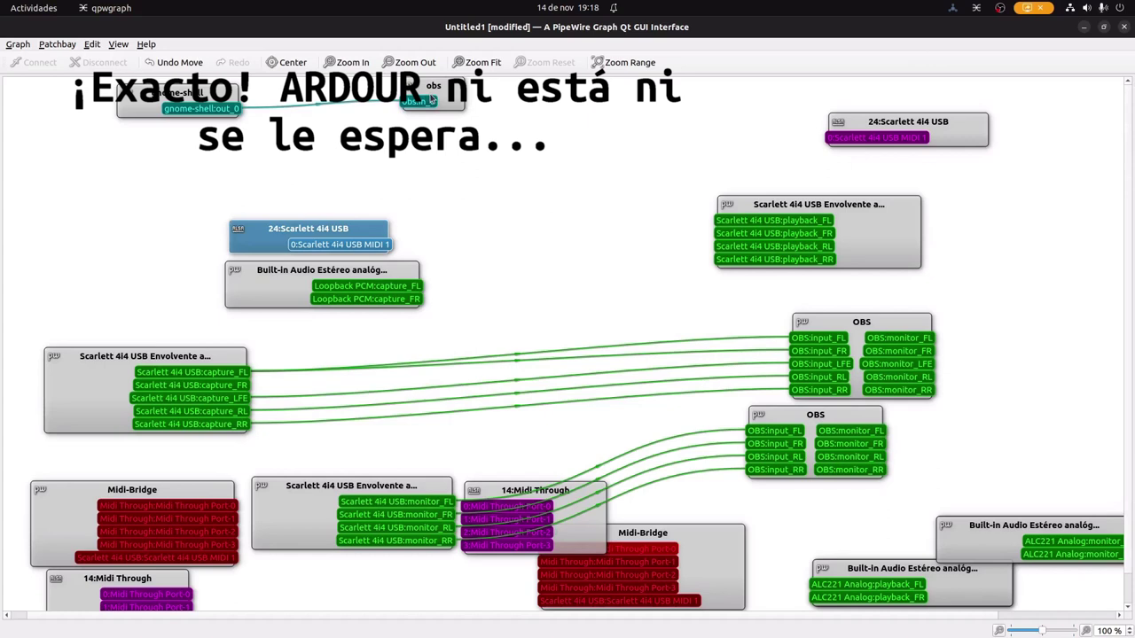
{"action": "double_click", "coordinate": [849, 32]}
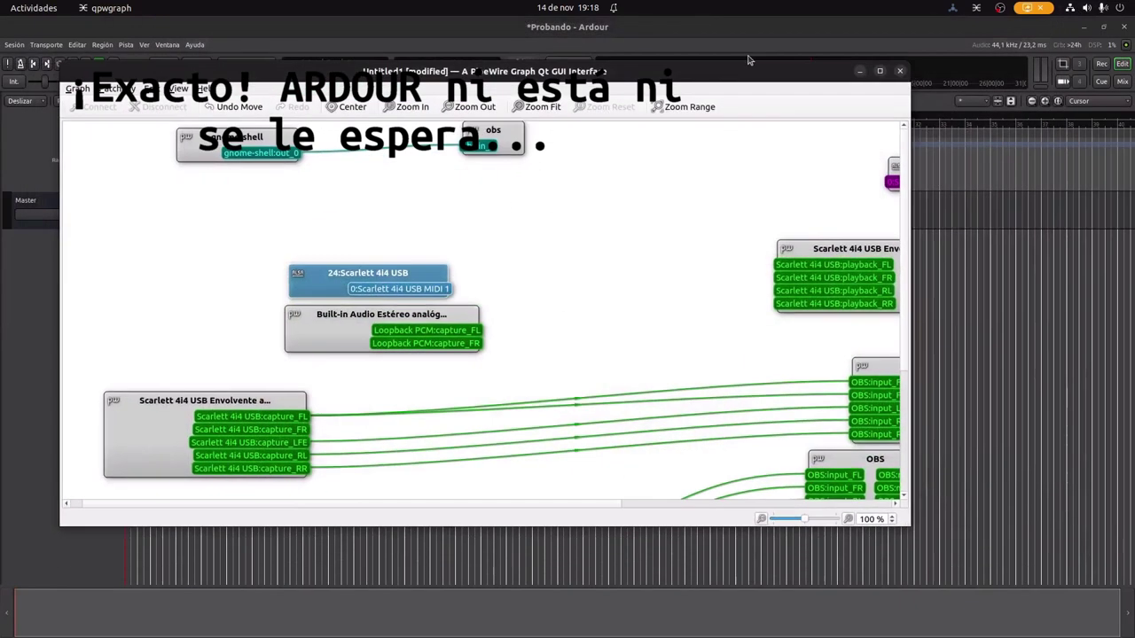
{"action": "left_click", "coordinate": [897, 49]}
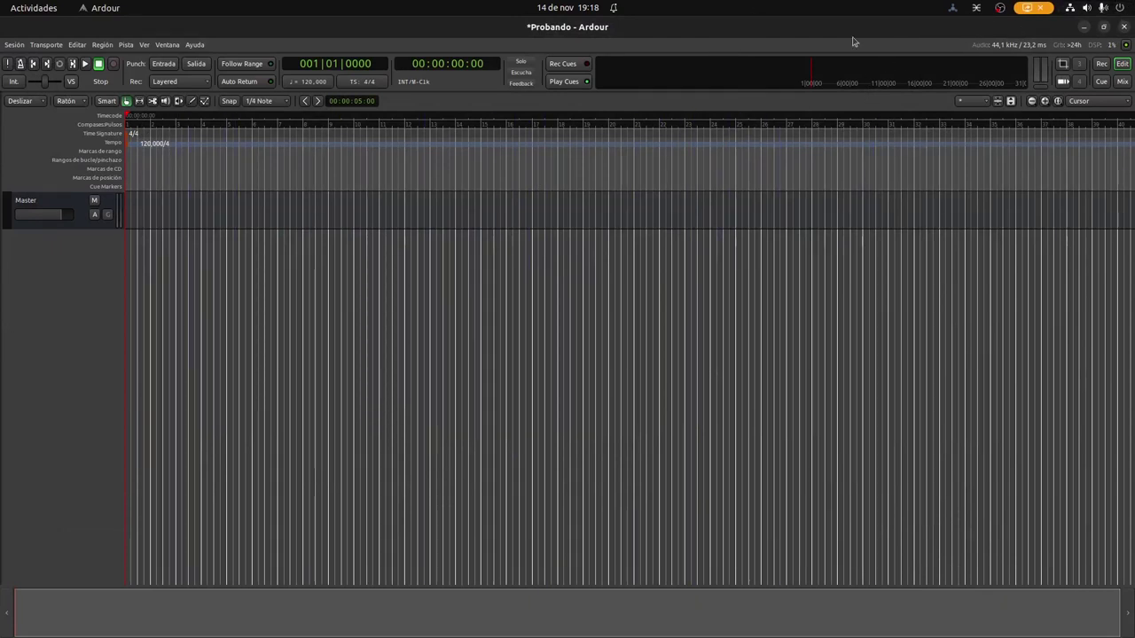
- Restore Ardour's window and launch Catia from Cadence's Tools tab
{"action": "left_click", "coordinate": [1103, 29]}
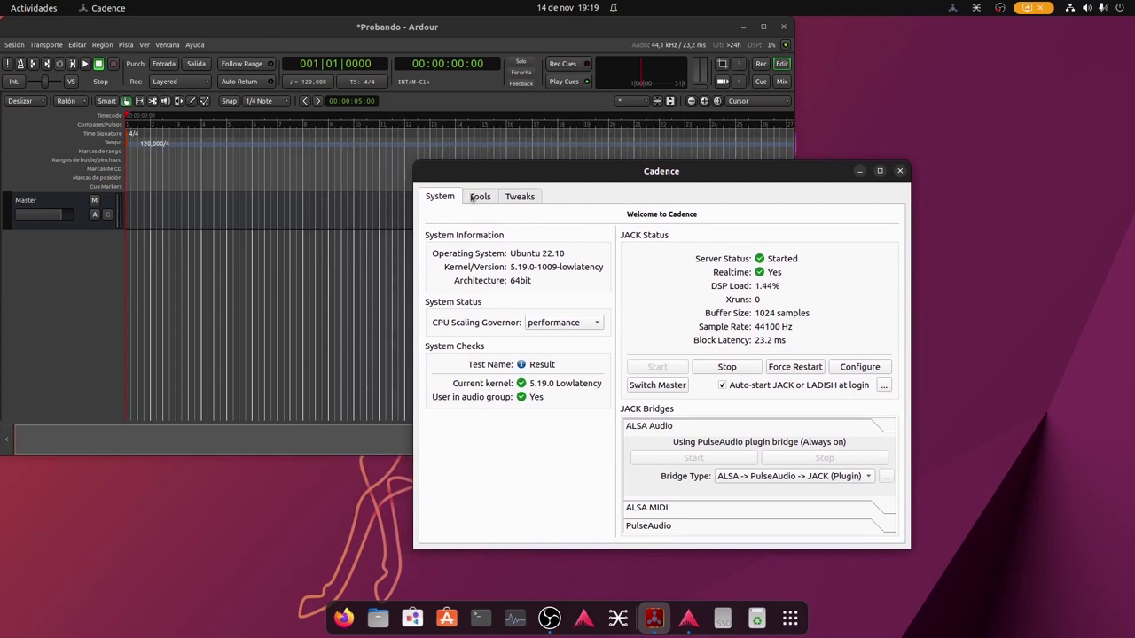
{"action": "left_click", "coordinate": [480, 198]}
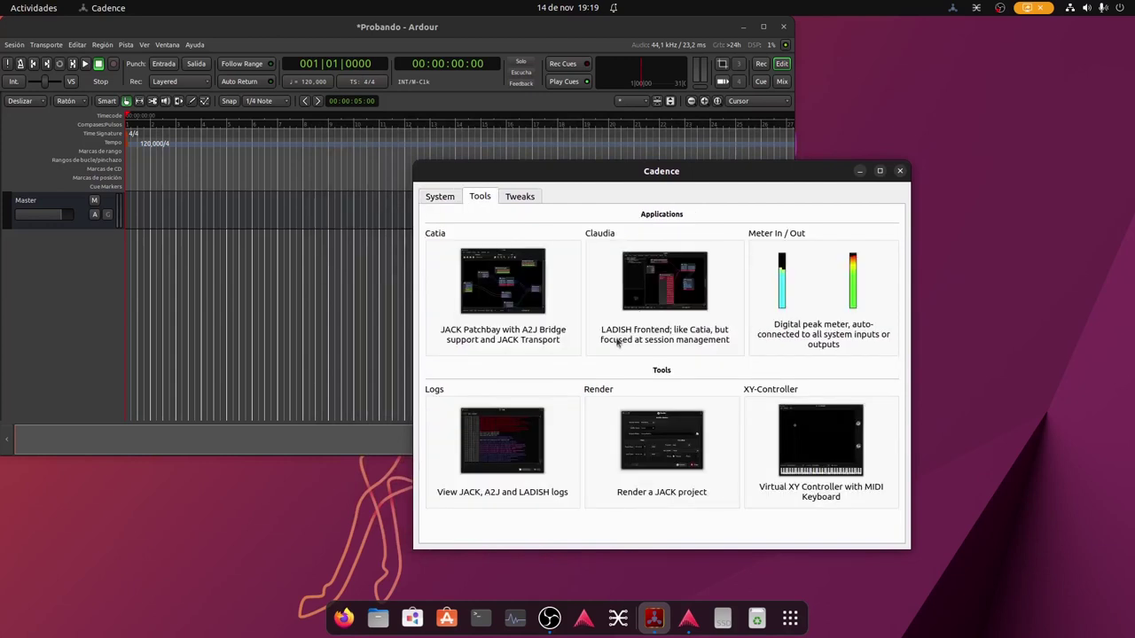
{"action": "left_click", "coordinate": [498, 280]}
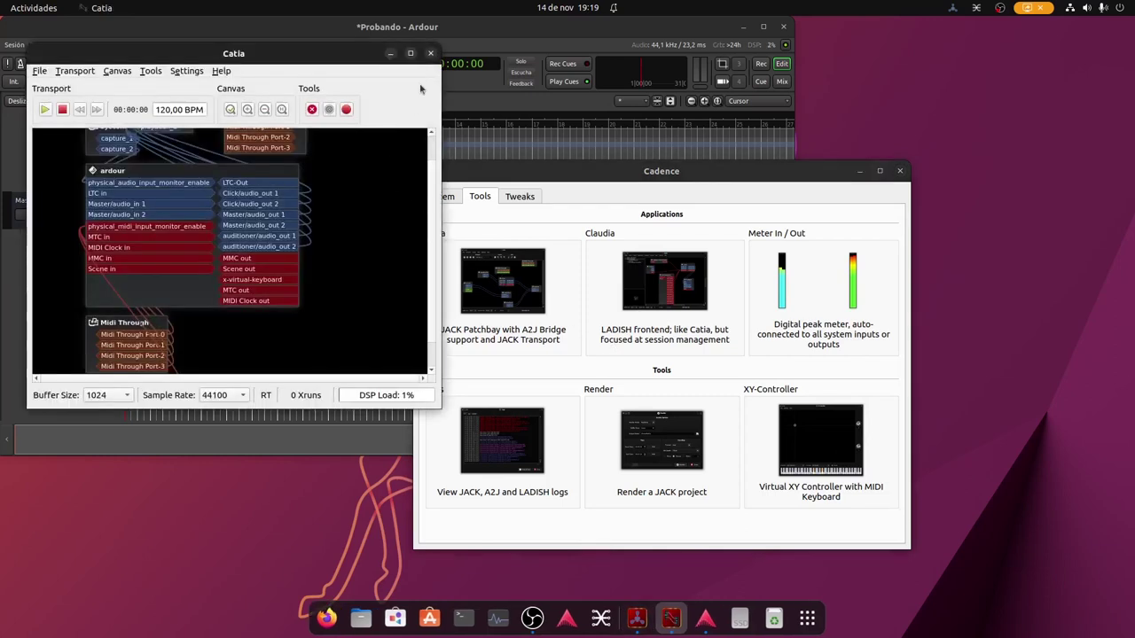
- Maximize Catia and place system capture, Midi Through and Scarlett 4i4 USB left, ardour centre, system playback right
{"action": "left_click", "coordinate": [411, 53]}
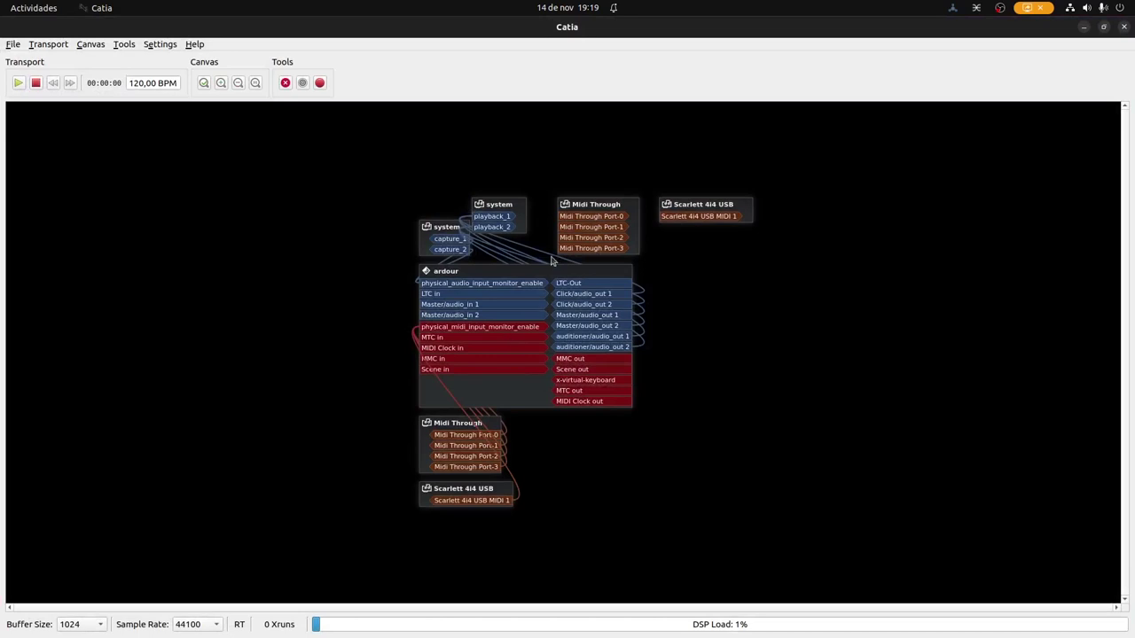
{"action": "left_click_drag", "start_coordinate": [531, 274], "coordinate": [526, 276]}
{"action": "left_click_drag", "start_coordinate": [387, 251], "coordinate": [510, 247]}
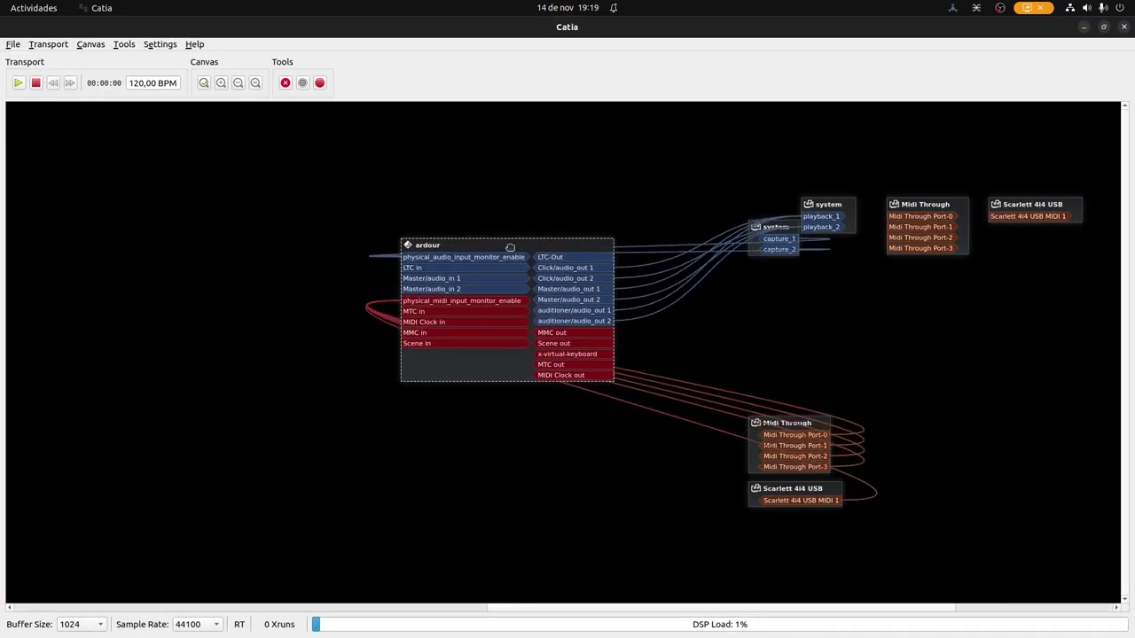
{"action": "left_click_drag", "start_coordinate": [784, 237], "coordinate": [191, 248]}
{"action": "left_click_drag", "start_coordinate": [493, 243], "coordinate": [509, 219]}
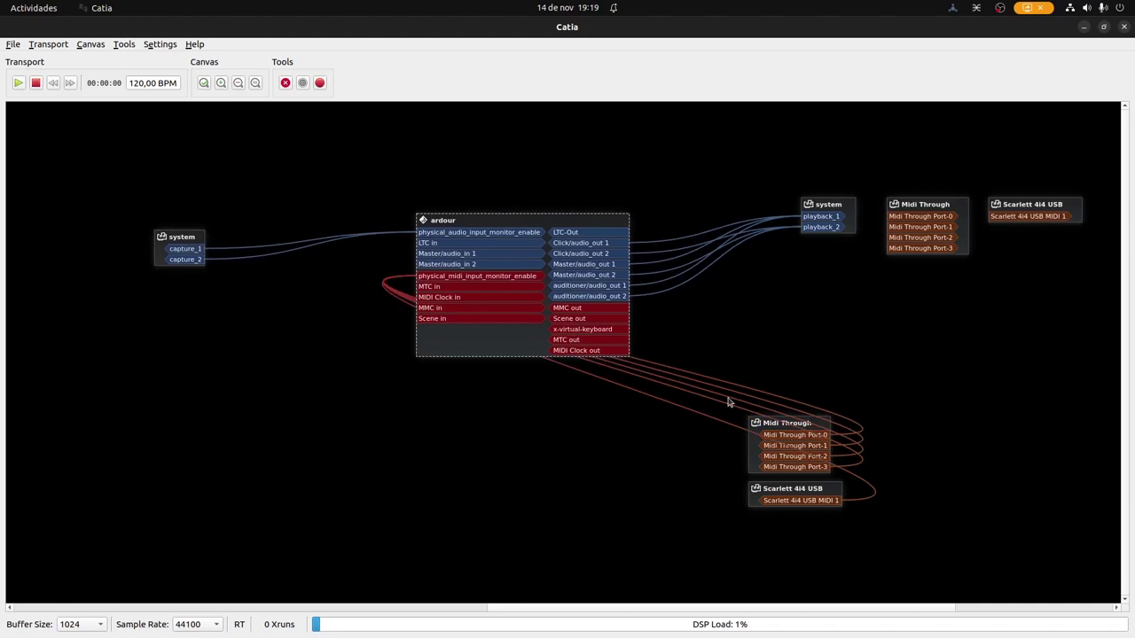
{"action": "left_click_drag", "start_coordinate": [765, 423], "coordinate": [131, 322]}
{"action": "left_click_drag", "start_coordinate": [788, 495], "coordinate": [146, 446]}
{"action": "left_click_drag", "start_coordinate": [533, 222], "coordinate": [608, 275]}
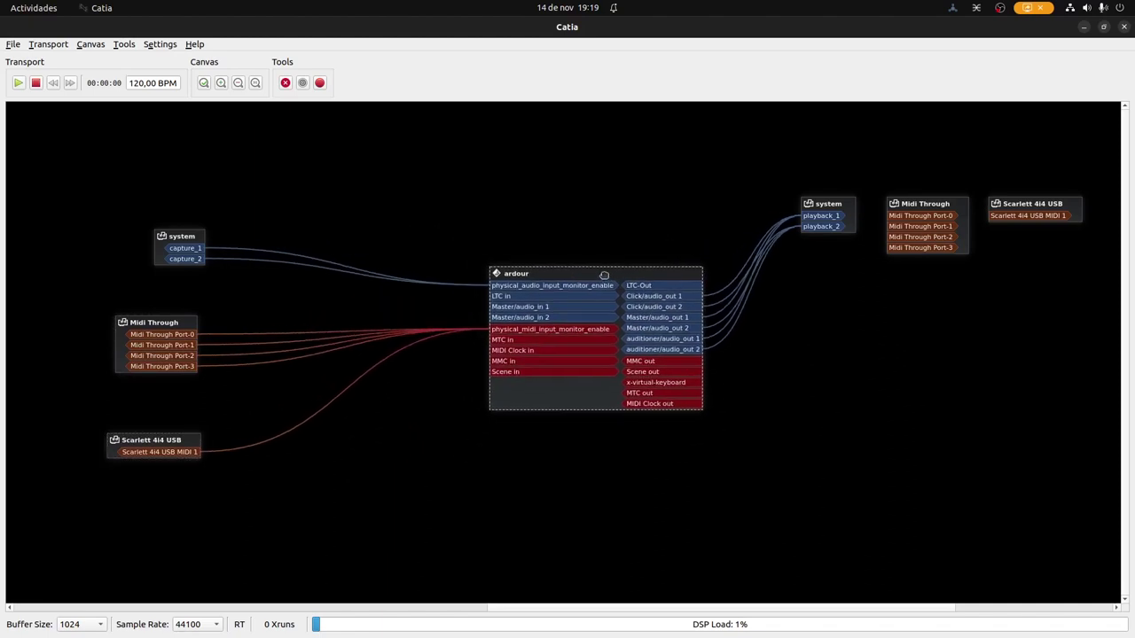
{"action": "left_click_drag", "start_coordinate": [848, 210], "coordinate": [904, 326]}
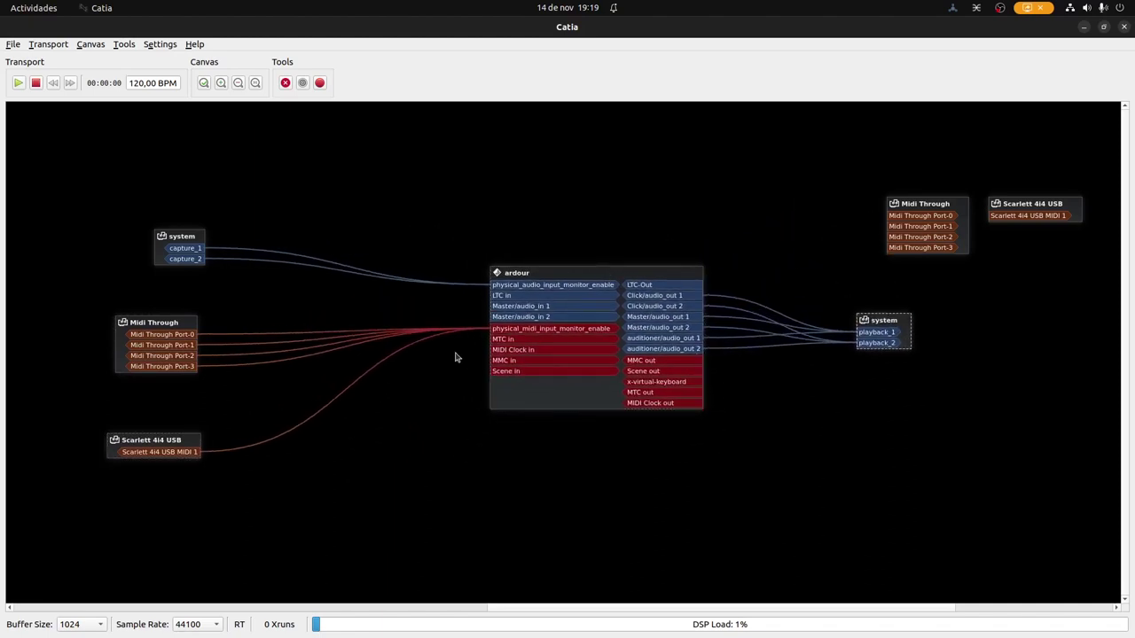